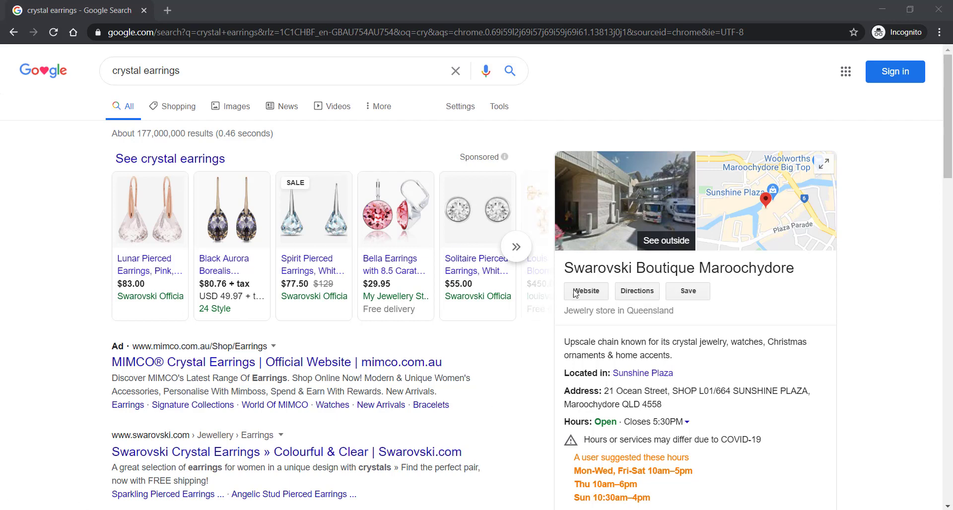
{"action": "mouse_move", "coordinate": [143, 271]}
{"action": "mouse_move", "coordinate": [410, 315]}
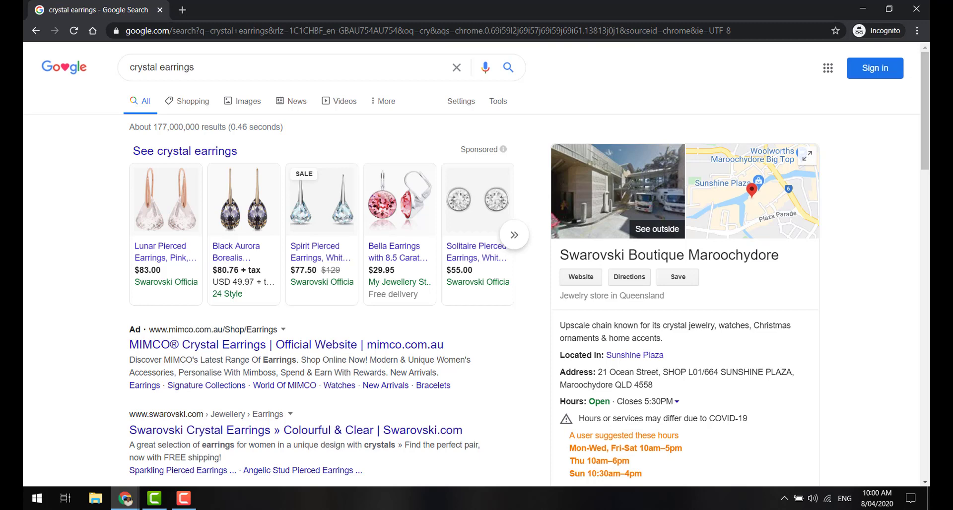
Step: Search the web for "google account", open the Google Account site and start creating a new account
{"action": "left_click", "coordinate": [276, 34]}
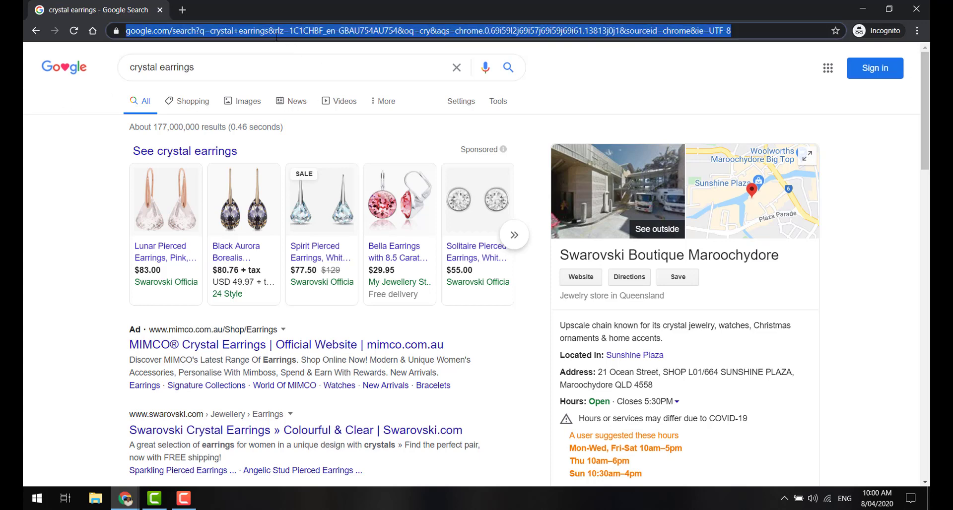
{"action": "type", "text": "google a"}
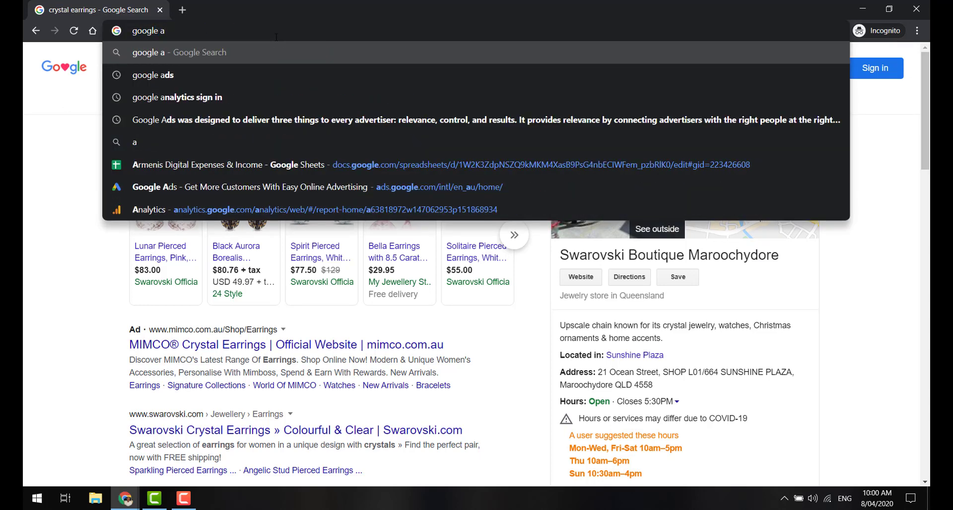
{"action": "type", "text": "ccount"}
{"action": "key", "text": "Return"}
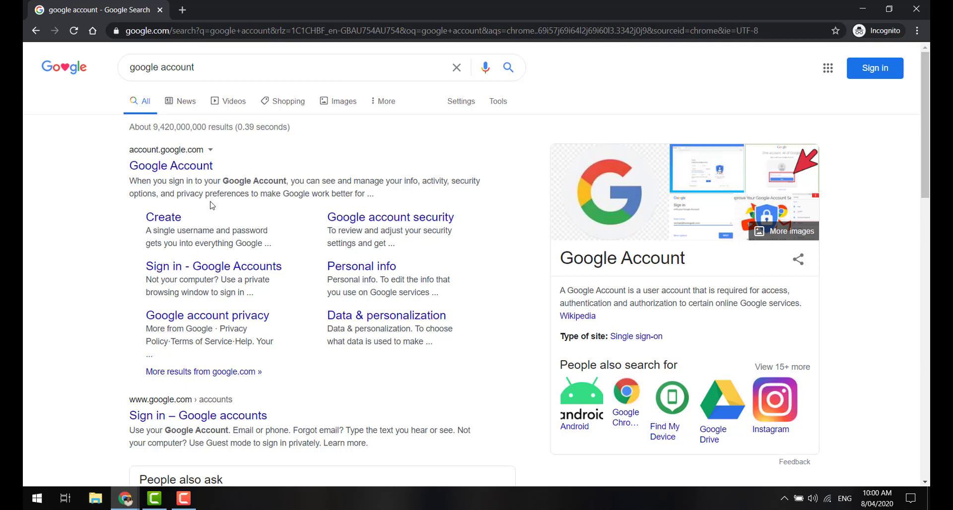
{"action": "left_click", "coordinate": [193, 165]}
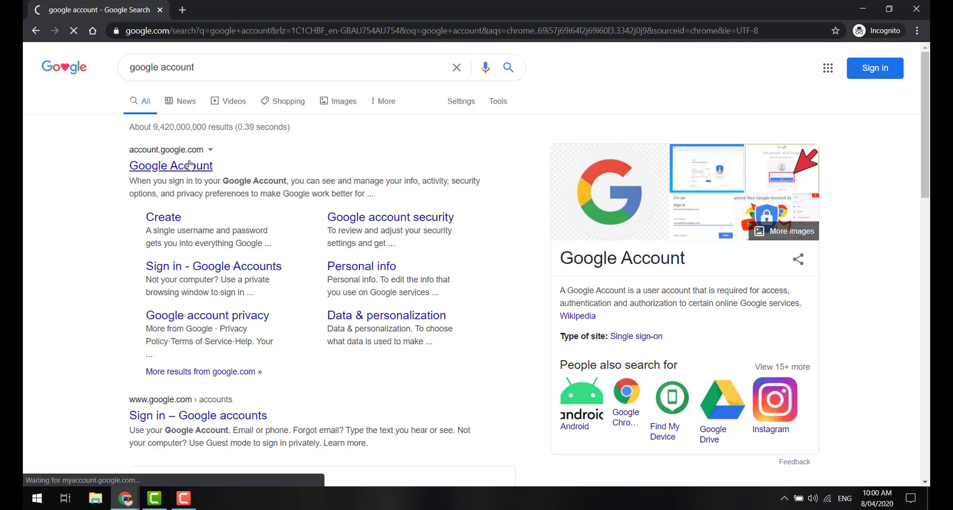
{"action": "left_click", "coordinate": [445, 334]}
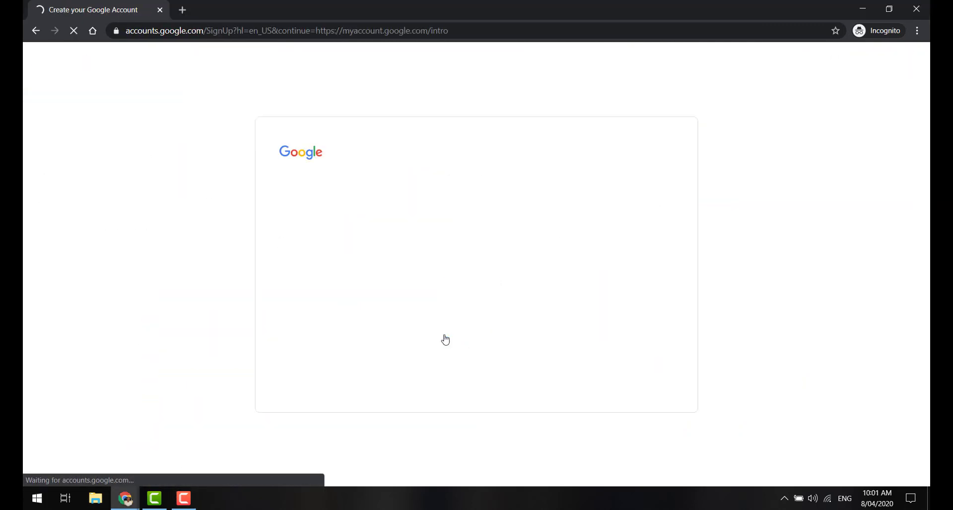
Step: Fill in the sign-up form with the first and last name, a Gmail username and a confirmed password, and submit it
{"action": "type", "text": "John"}
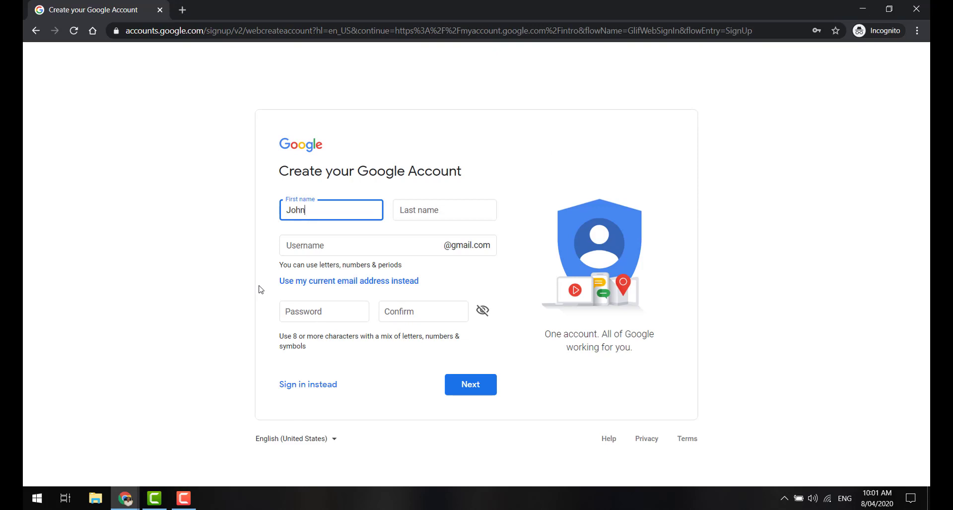
{"action": "key", "text": "Tab"}
{"action": "type", "text": "Smith"}
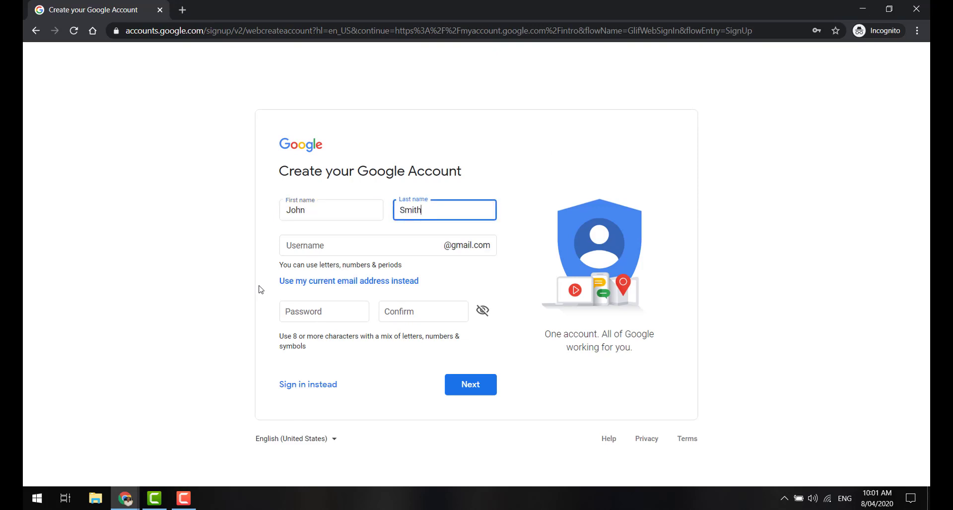
{"action": "key", "text": "Tab"}
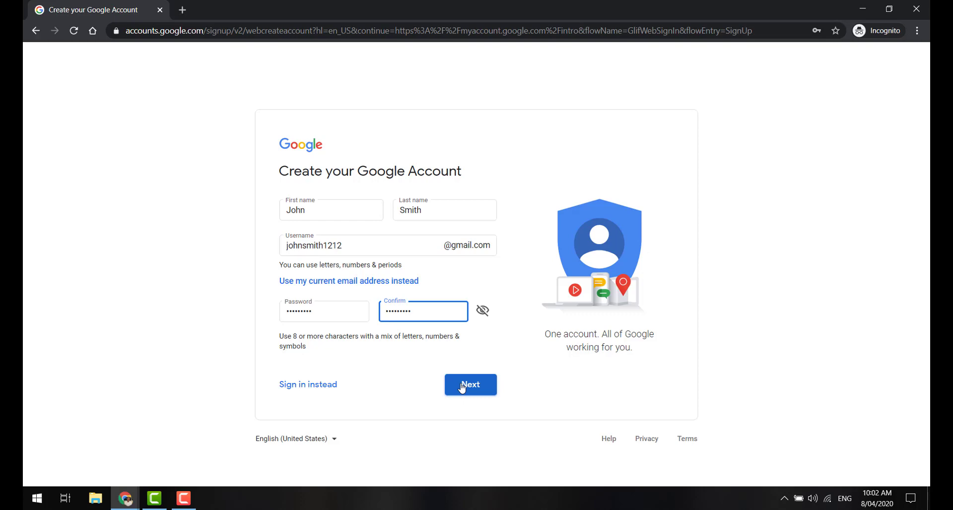
{"action": "left_click", "coordinate": [461, 385]}
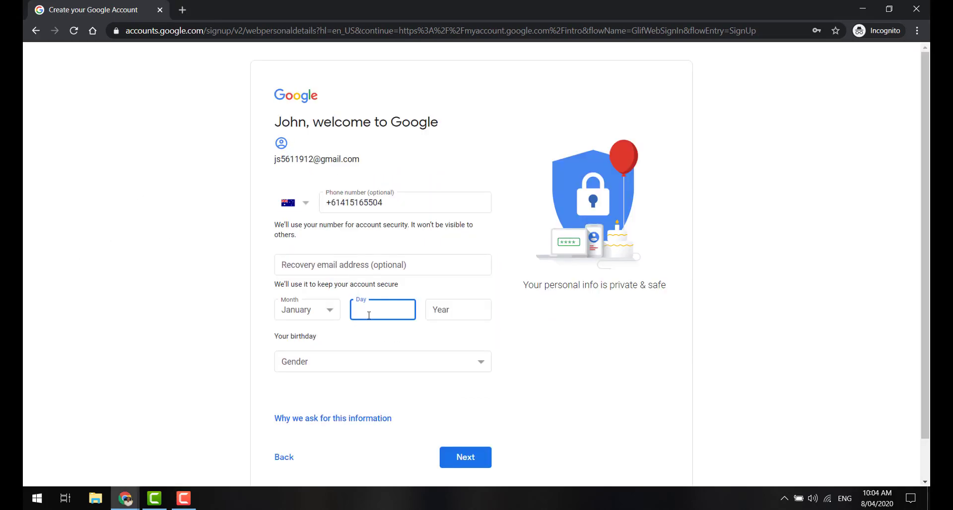
Step: Fill in the date of birth in the new Google account's personal details
{"action": "type", "text": "1"}
{"action": "left_click", "coordinate": [470, 318]}
{"action": "type", "text": "198"}
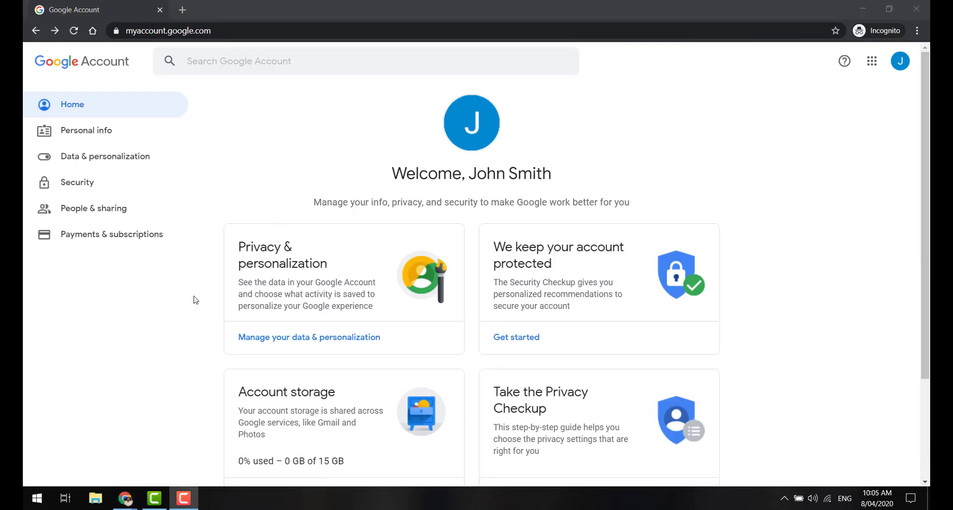
Step: Select the new account's e-mail address in the profile details and open the Google Ads getting-started page in a new tab
{"action": "left_click", "coordinate": [900, 61]}
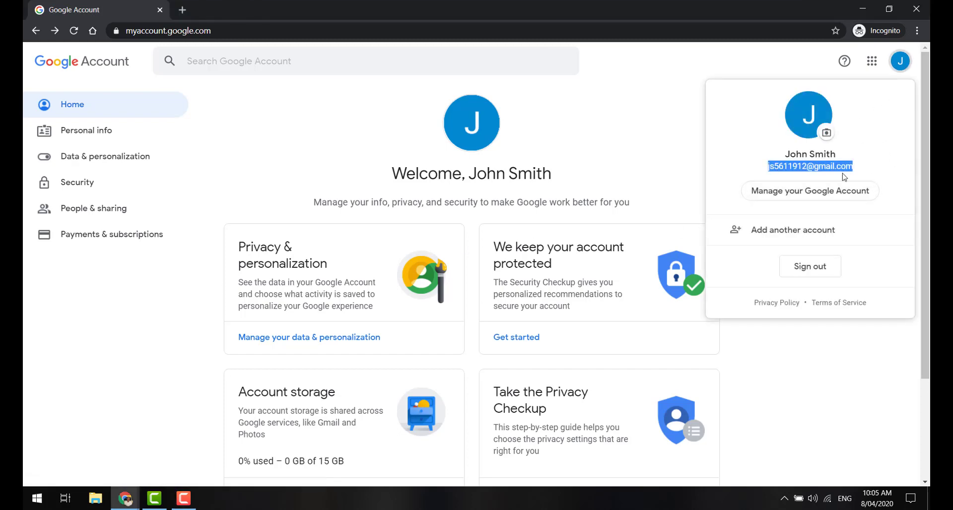
{"action": "left_click", "coordinate": [182, 9]}
{"action": "type", "text": "google my business"}
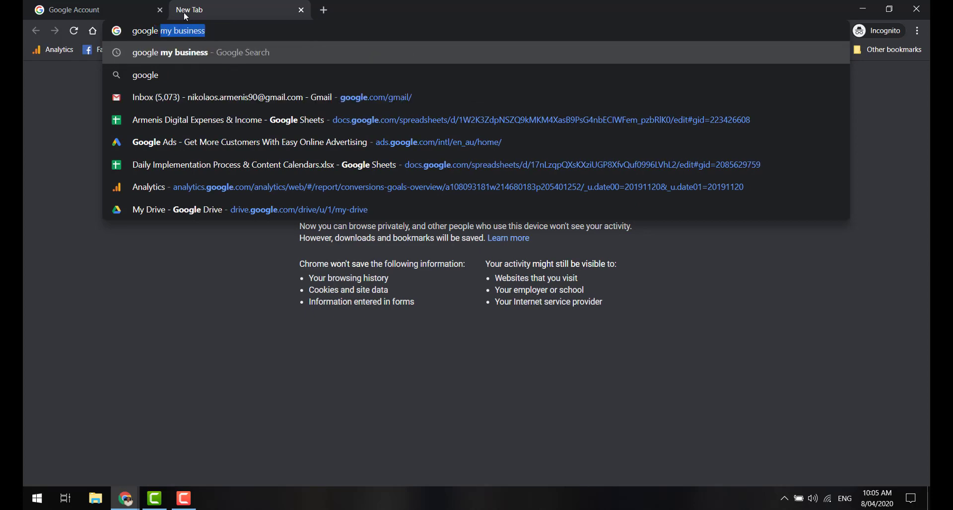
{"action": "left_click", "coordinate": [248, 142]}
{"action": "scroll", "coordinate": [330, 332], "scroll_direction": "down", "scroll_amount": 2}
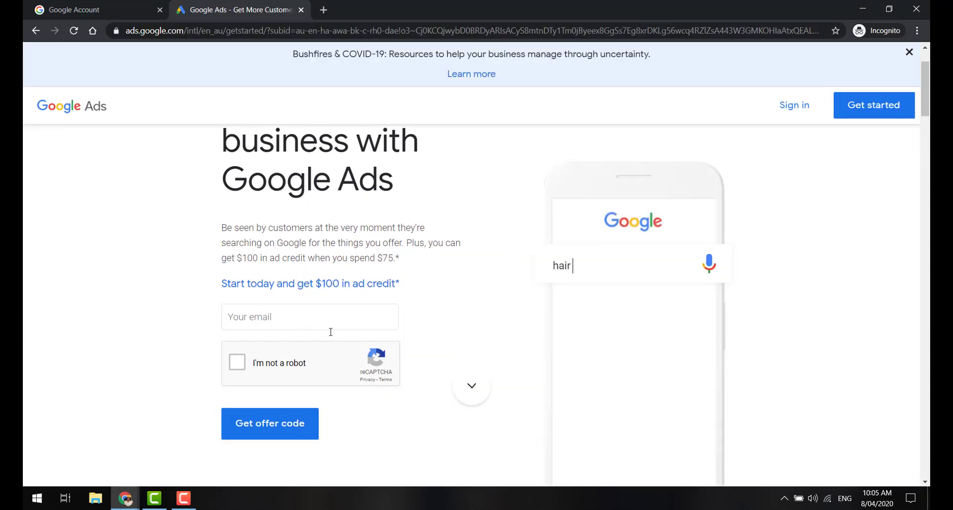
Step: Request the $100 ad credit offer code for the account's e-mail, completing the traffic lights image challenge
{"action": "left_click", "coordinate": [237, 362]}
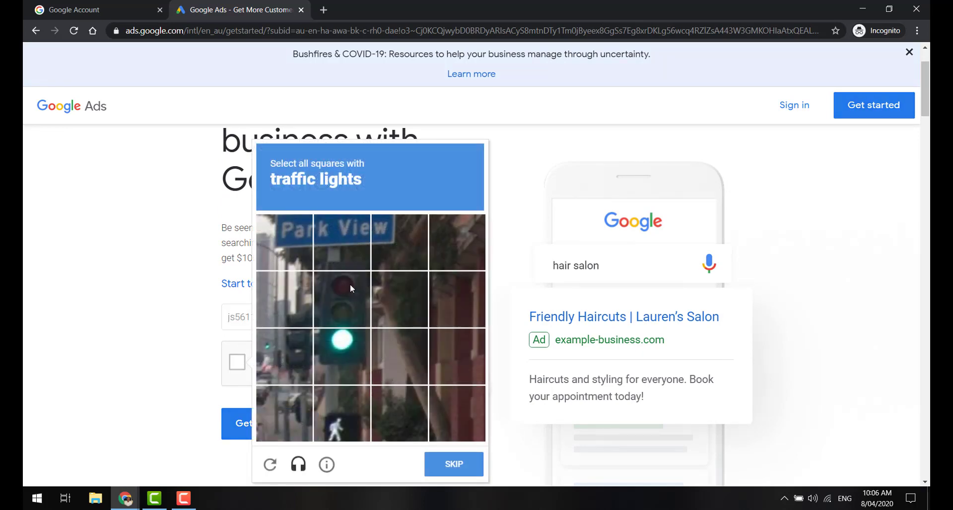
{"action": "left_click", "coordinate": [341, 365]}
{"action": "left_click", "coordinate": [344, 299]}
{"action": "left_click", "coordinate": [346, 413]}
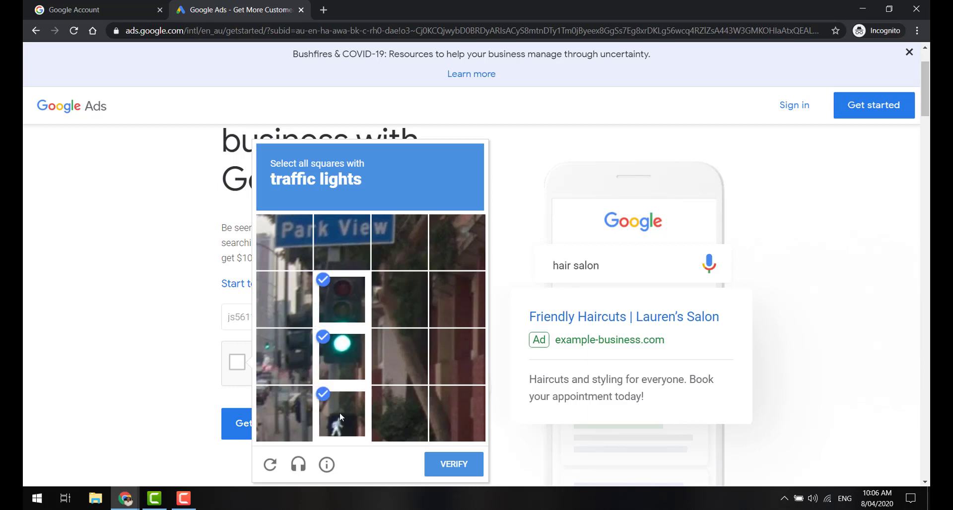
{"action": "left_click", "coordinate": [277, 337]}
{"action": "left_click", "coordinate": [283, 299]}
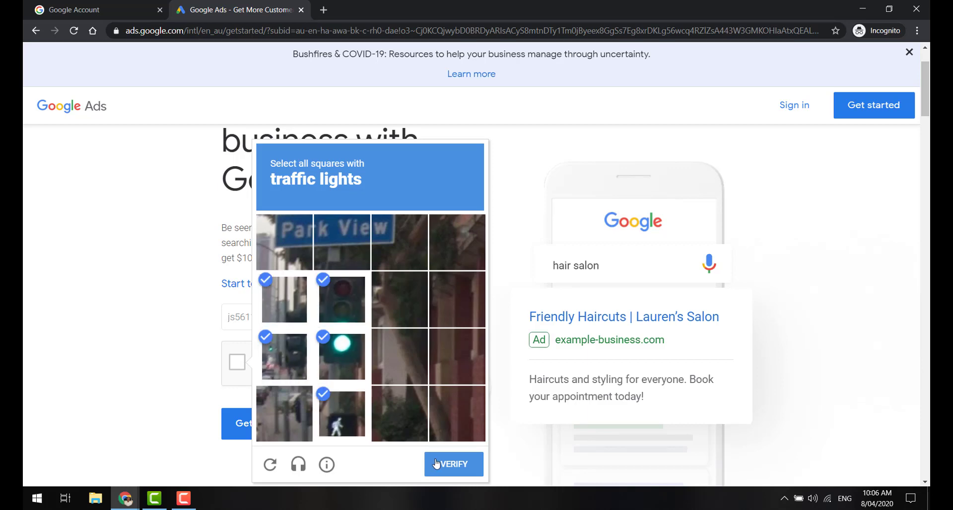
{"action": "left_click", "coordinate": [436, 463]}
{"action": "scroll", "coordinate": [436, 462], "scroll_direction": "down", "scroll_amount": 3}
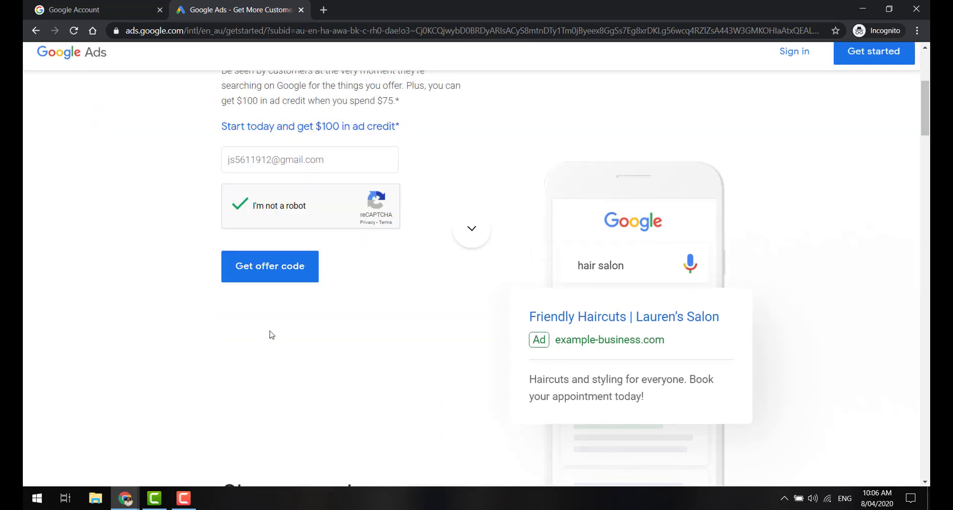
{"action": "left_click", "coordinate": [270, 267]}
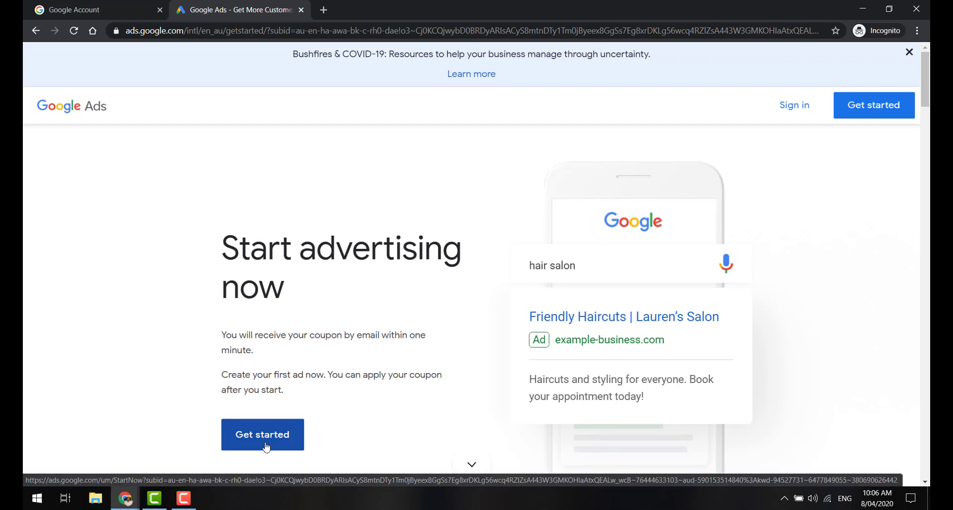
Step: Create a Google Ads account in Expert Mode without a campaign, using Australia, Brisbane Time and Australian Dollar, and open its overview
{"action": "left_click", "coordinate": [265, 443]}
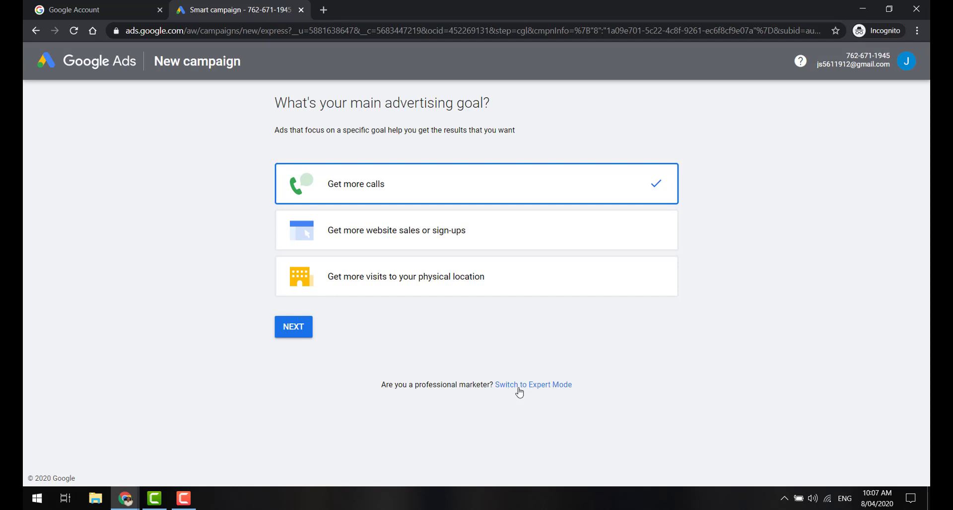
{"action": "left_click", "coordinate": [519, 386]}
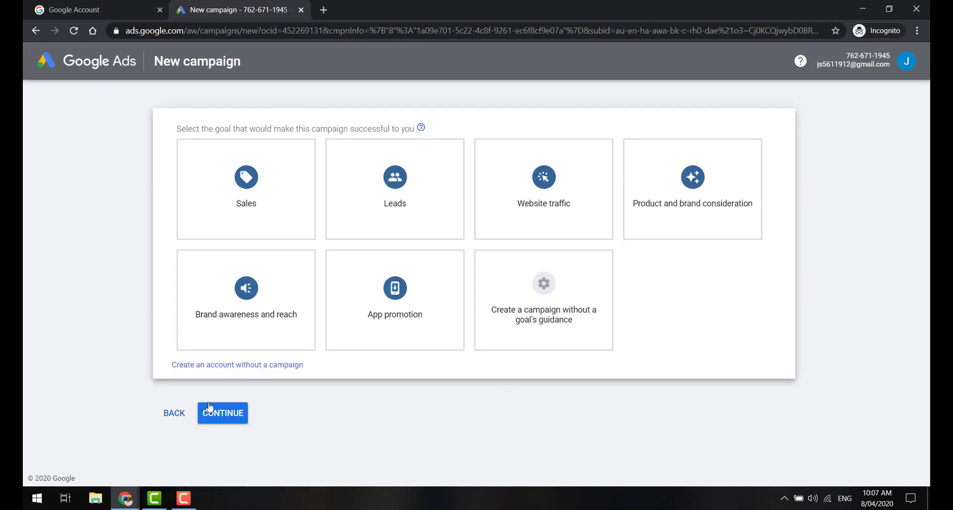
{"action": "left_click", "coordinate": [207, 367]}
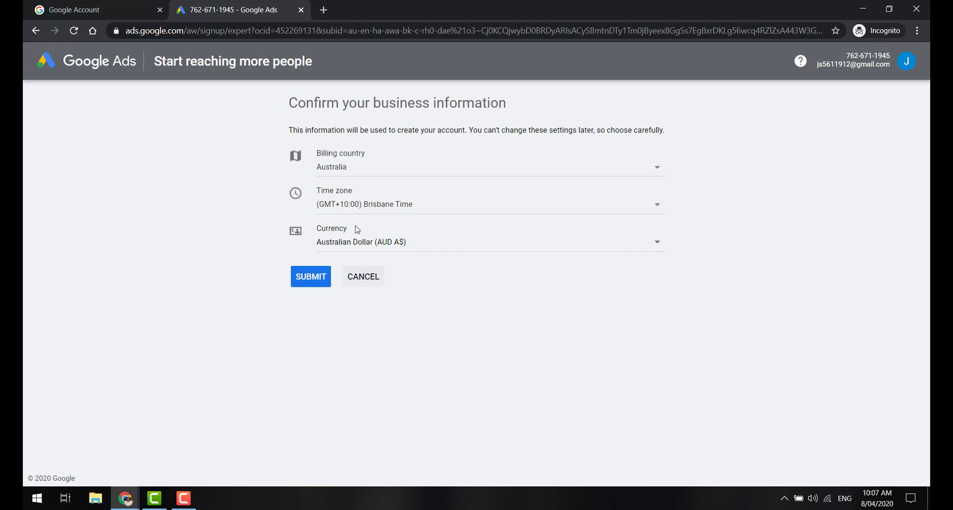
{"action": "left_click", "coordinate": [320, 285]}
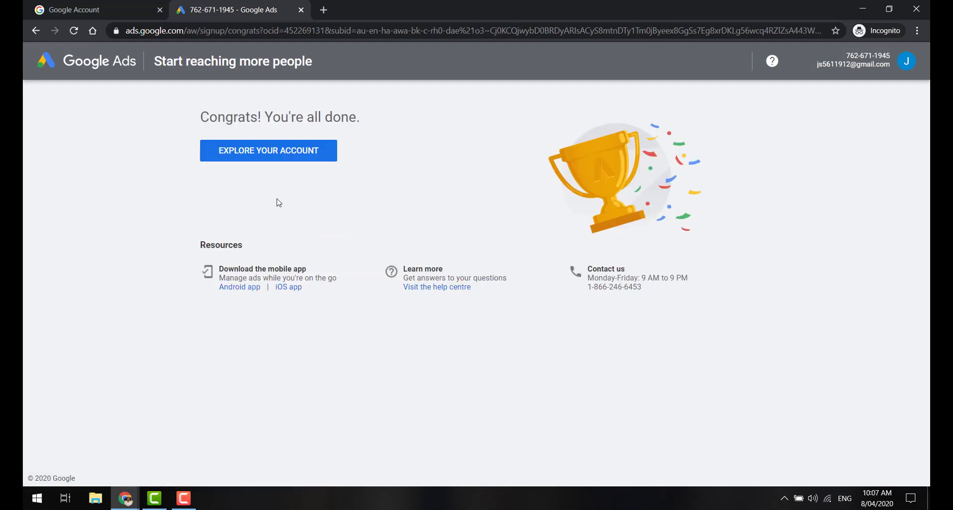
{"action": "left_click", "coordinate": [248, 158]}
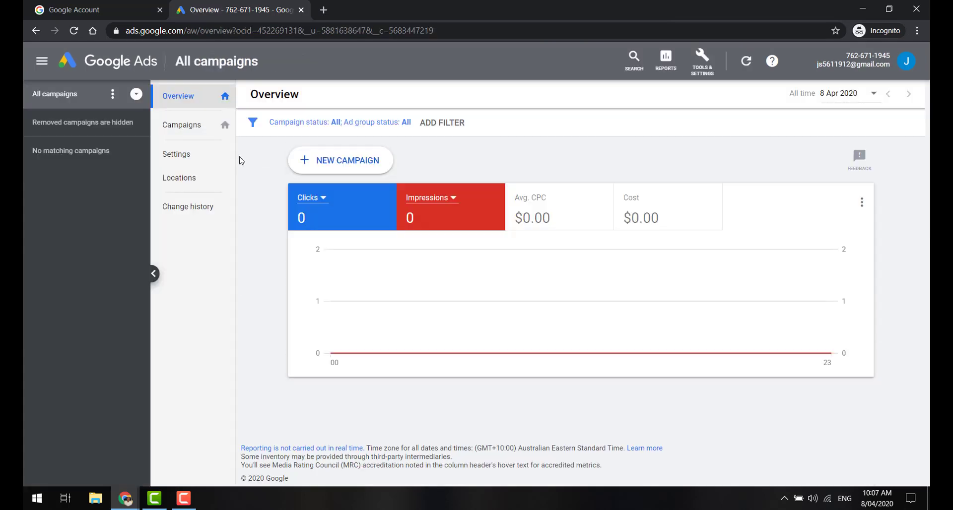
Step: Open the billing summary and review the account type, card and billing address fields of the payments set-up form
{"action": "left_click", "coordinate": [705, 53]}
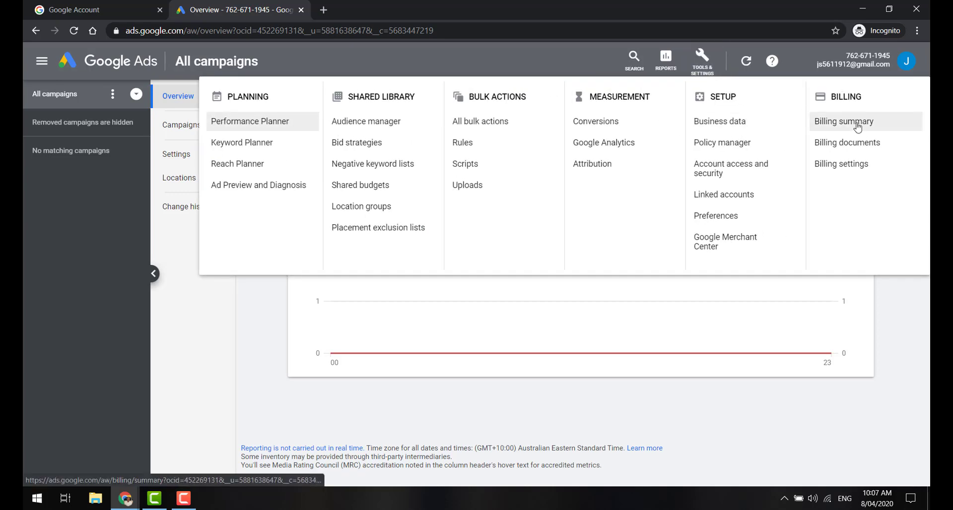
{"action": "left_click", "coordinate": [857, 127]}
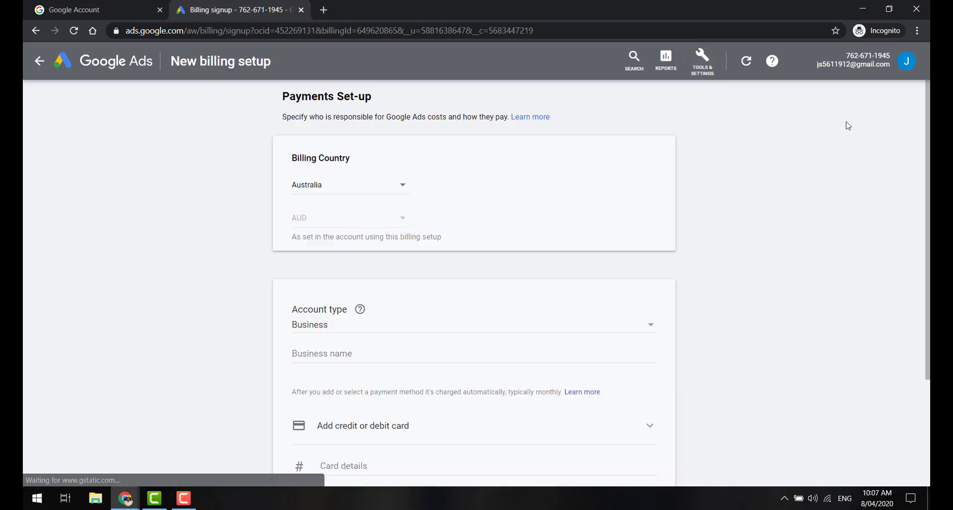
{"action": "scroll", "coordinate": [480, 234], "scroll_direction": "down", "scroll_amount": 2}
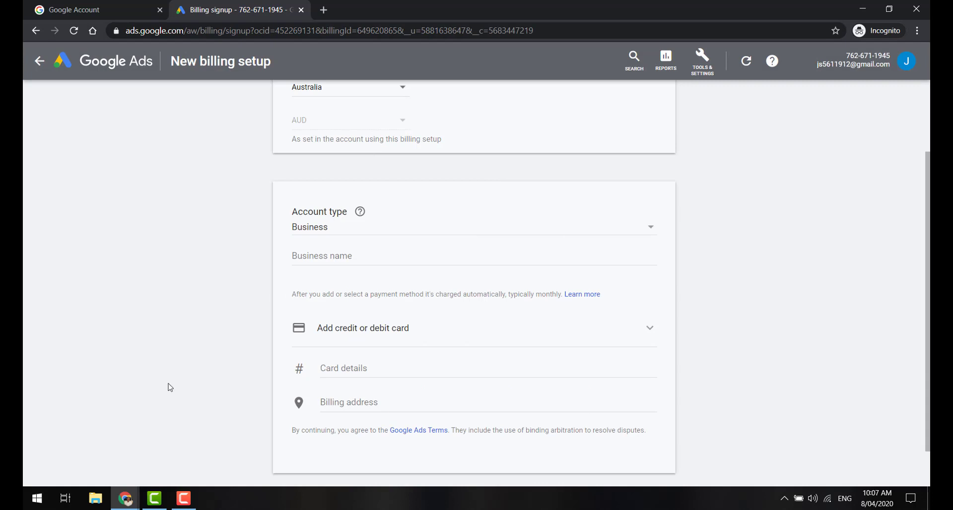
{"action": "scroll", "coordinate": [576, 372], "scroll_direction": "up", "scroll_amount": 2}
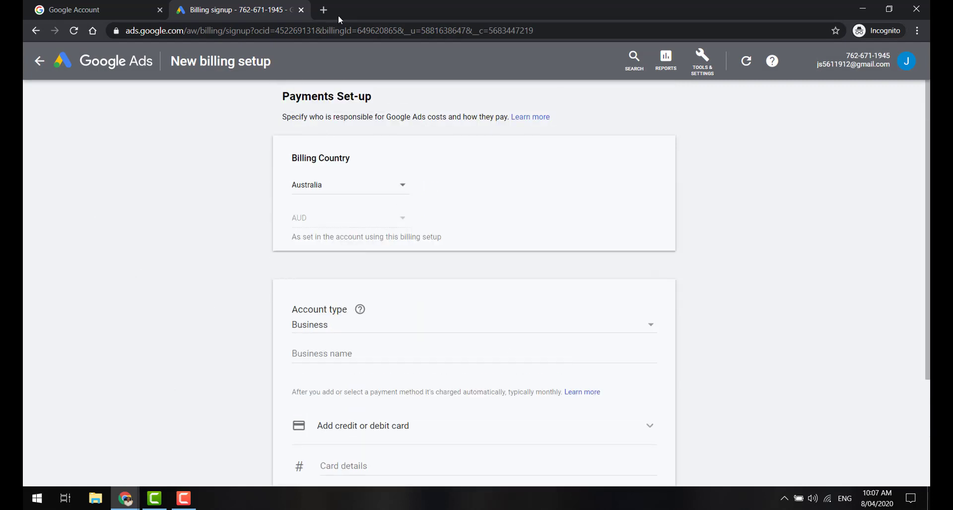
Step: Open Google Analytics from Google Ads in a new browser tab and start the free set-up
{"action": "left_click", "coordinate": [711, 77]}
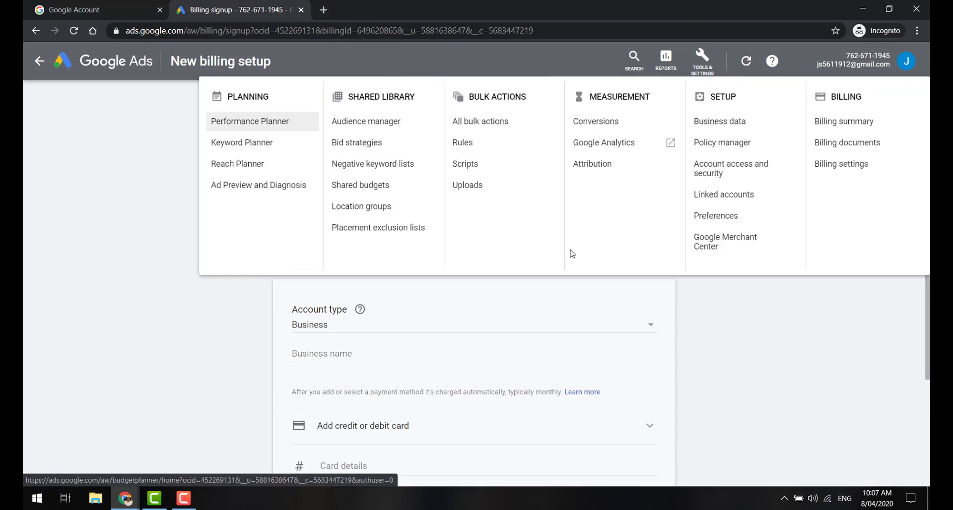
{"action": "right_click", "coordinate": [619, 141]}
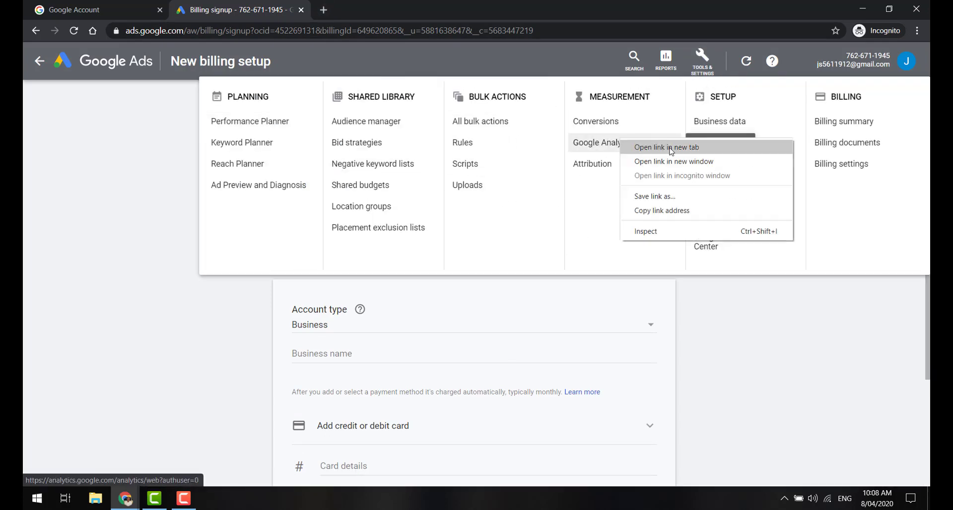
{"action": "left_click", "coordinate": [665, 147]}
{"action": "key", "text": "ctrl+Tab"}
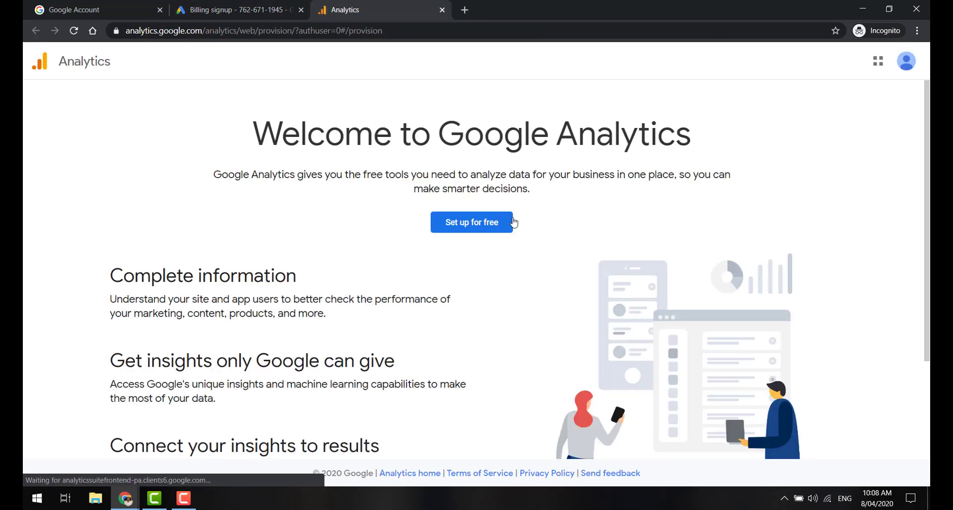
{"action": "left_click", "coordinate": [487, 230]}
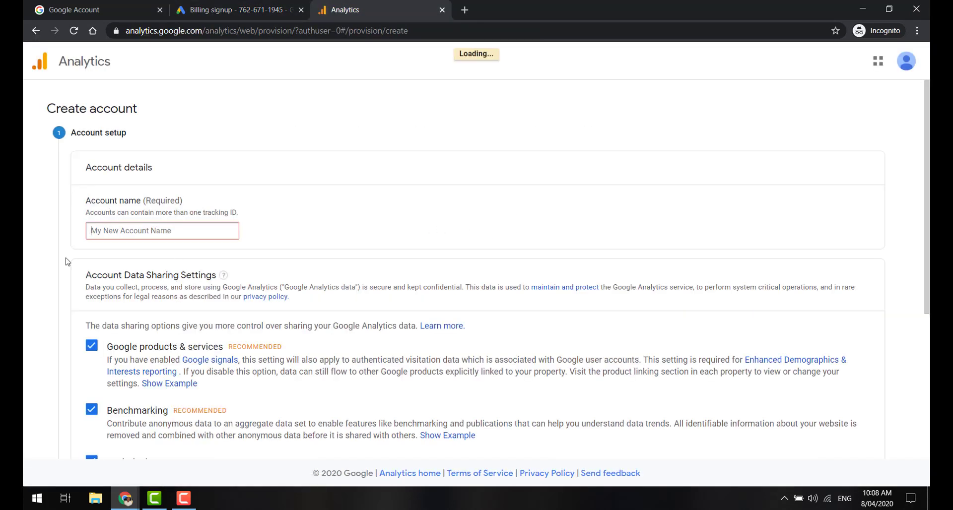
Step: Name the new Analytics account "Your Store Name" and review its data sharing settings
{"action": "left_click", "coordinate": [146, 224]}
{"action": "type", "text": "Y"}
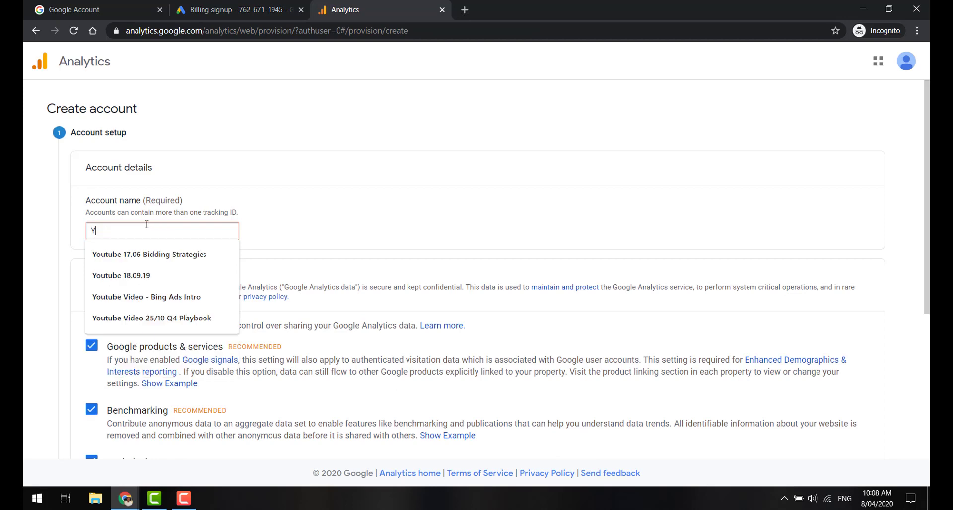
{"action": "type", "text": "our Store "}
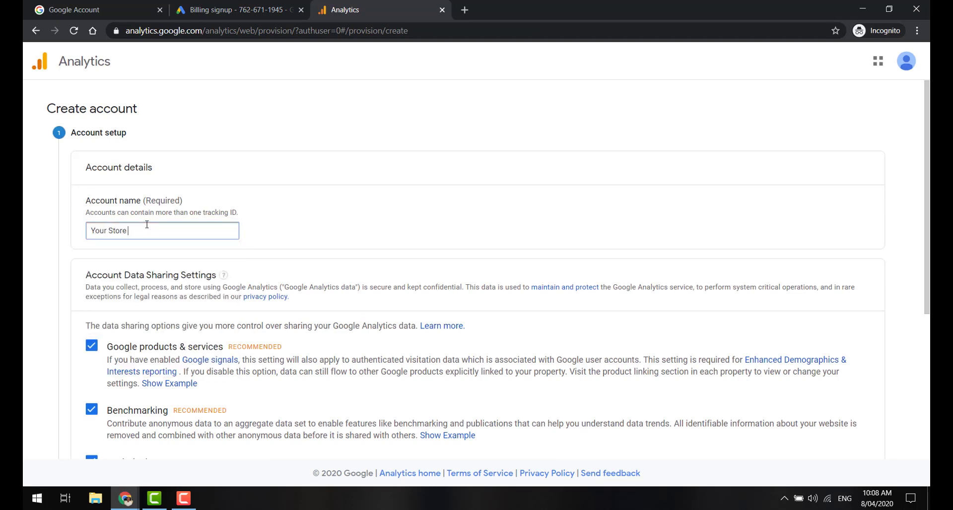
{"action": "type", "text": "Name"}
{"action": "scroll", "coordinate": [147, 225], "scroll_direction": "down", "scroll_amount": 4}
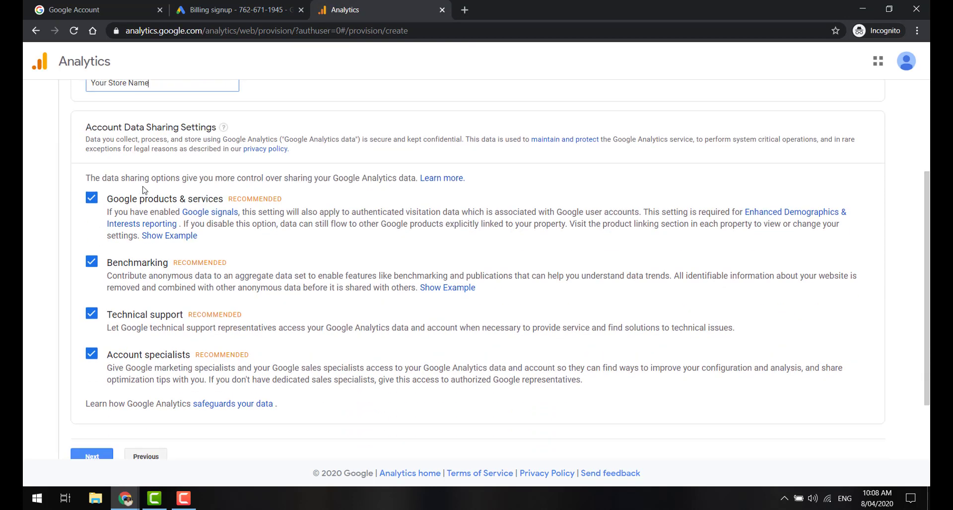
Step: Accept the data sharing settings and continue to the property setup with Web as what to measure
{"action": "left_click", "coordinate": [92, 448]}
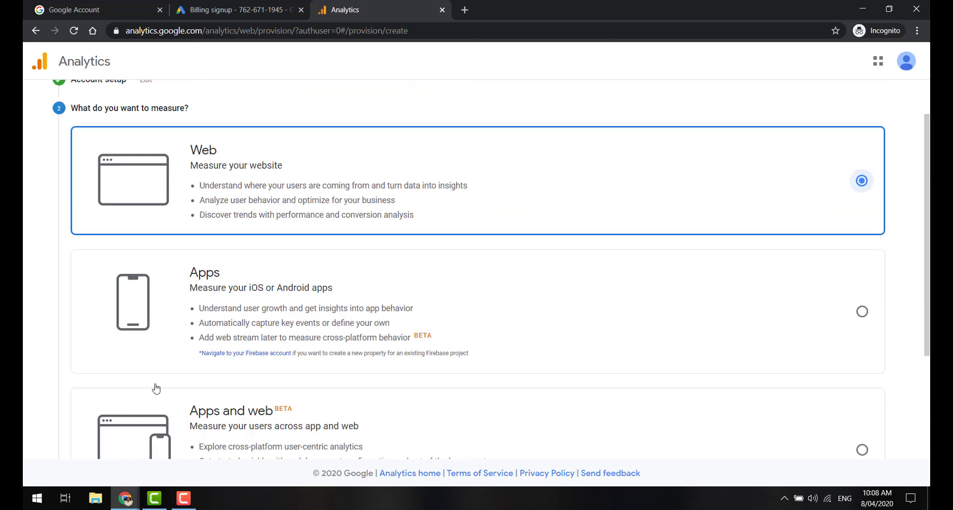
{"action": "scroll", "coordinate": [225, 238], "scroll_direction": "down", "scroll_amount": 5}
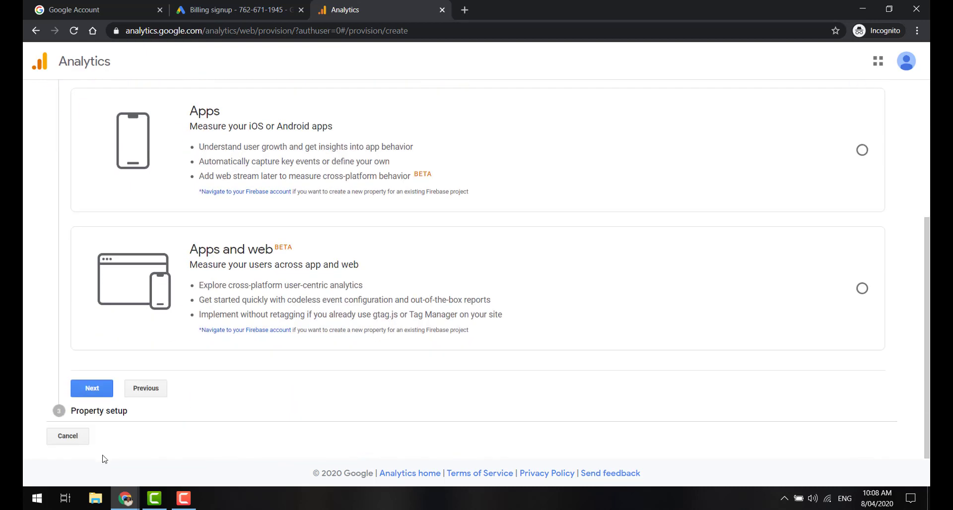
{"action": "left_click", "coordinate": [91, 388]}
Step: Create the property with website name "Your Store Name", URL double-luxx.myshopify.com/ and industry category Other
{"action": "left_click", "coordinate": [131, 239]}
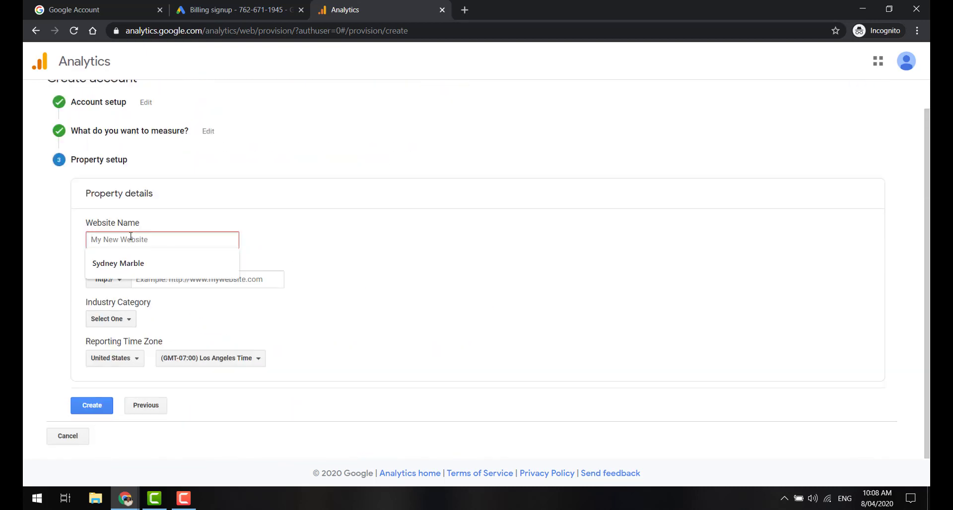
{"action": "type", "text": "Your Store"}
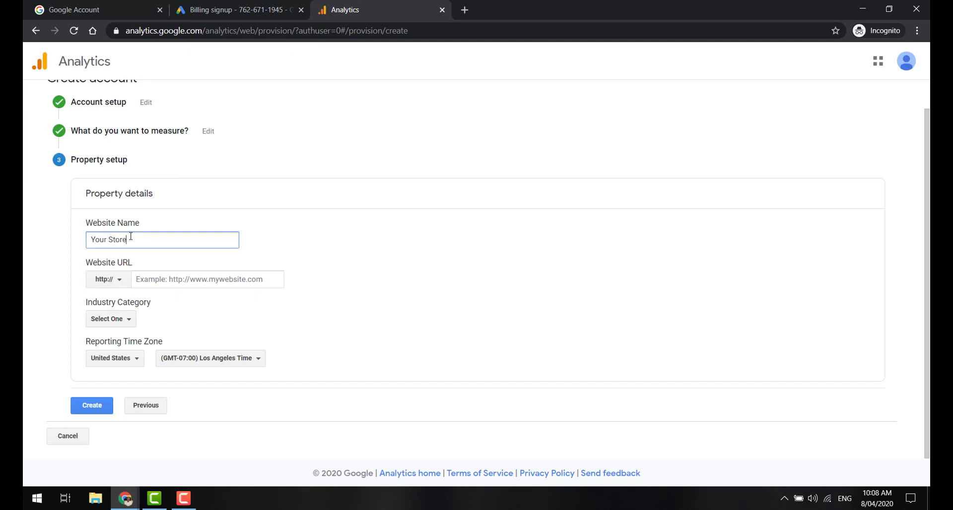
{"action": "type", "text": " Name"}
{"action": "left_click", "coordinate": [114, 326]}
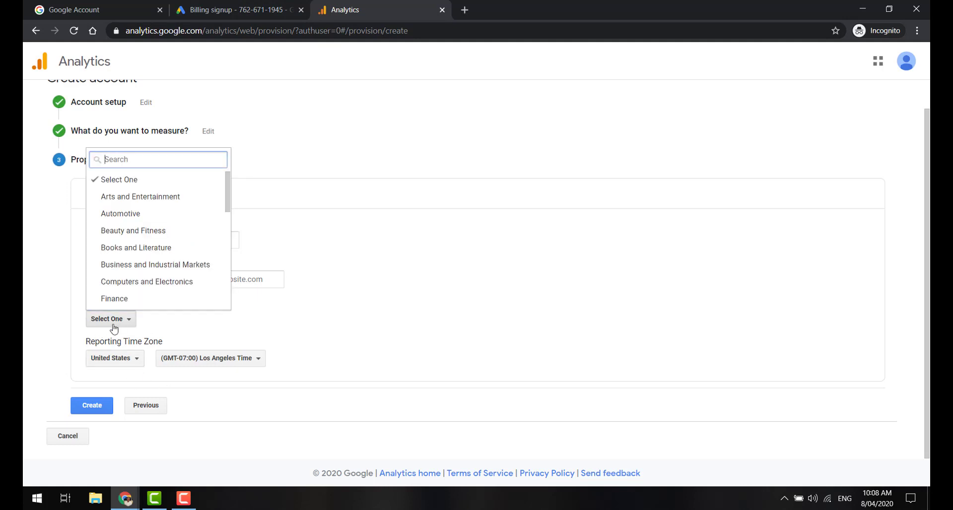
{"action": "scroll", "coordinate": [132, 251], "scroll_direction": "down", "scroll_amount": 5}
{"action": "left_click", "coordinate": [142, 302]}
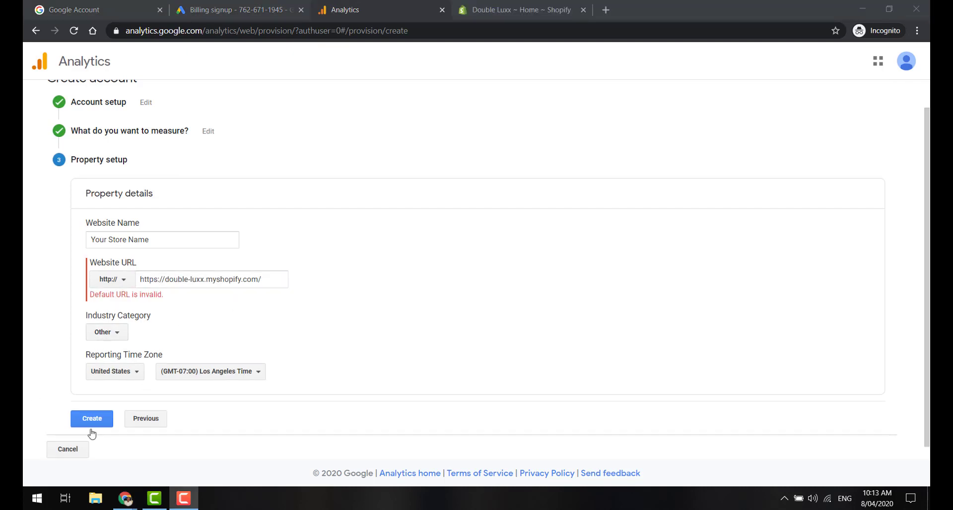
{"action": "left_click", "coordinate": [101, 423]}
Step: Accept the Analytics terms with both data protection agreements, save the email preferences with nothing selected, and decline the mobile app
{"action": "left_click", "coordinate": [331, 270]}
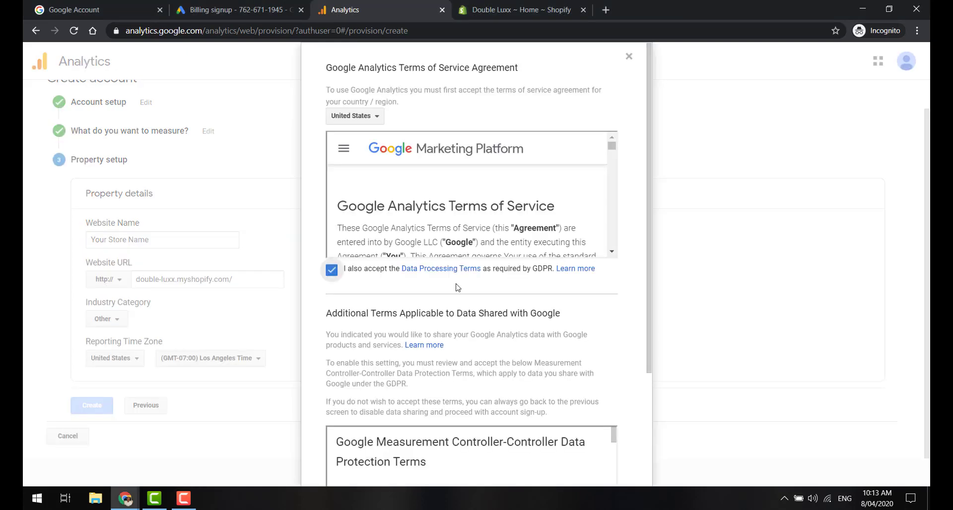
{"action": "scroll", "coordinate": [456, 284], "scroll_direction": "down", "scroll_amount": 3}
{"action": "left_click", "coordinate": [331, 414]}
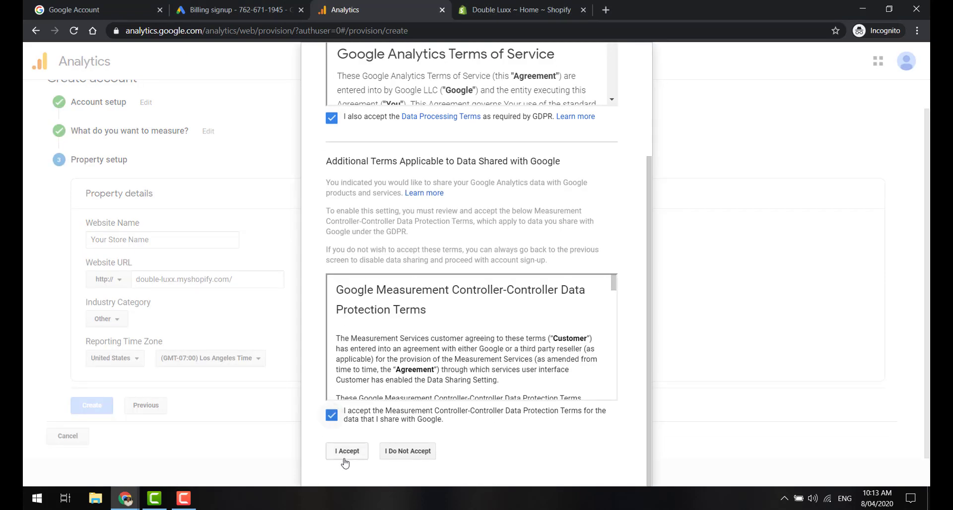
{"action": "left_click", "coordinate": [346, 452]}
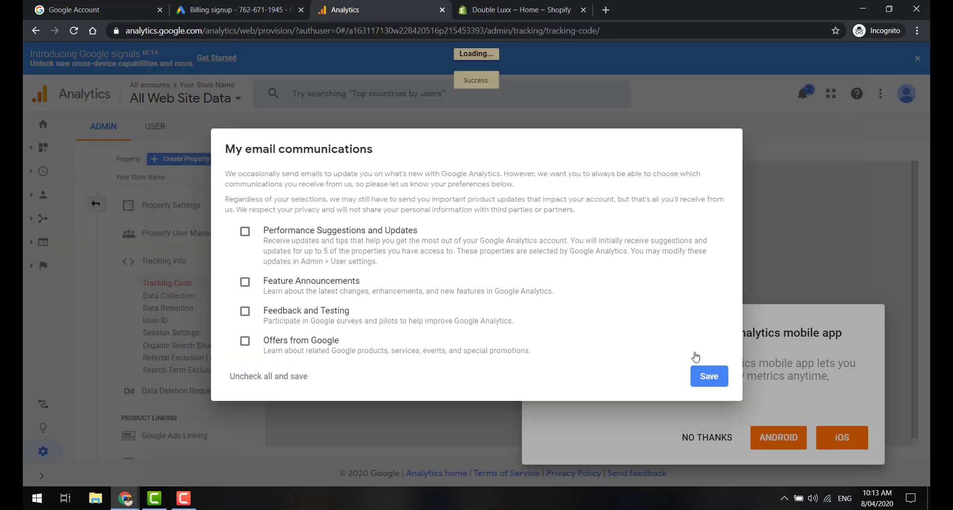
{"action": "left_click", "coordinate": [708, 377]}
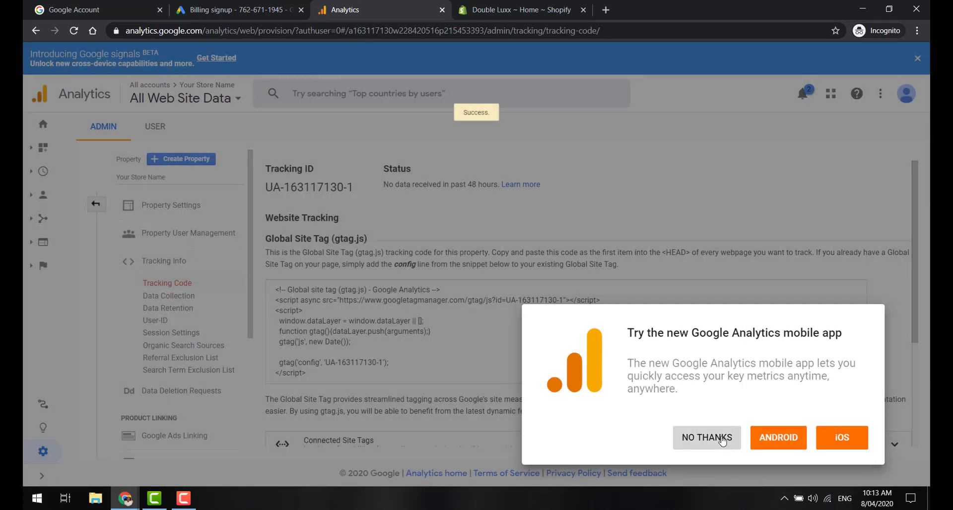
{"action": "left_click", "coordinate": [707, 437]}
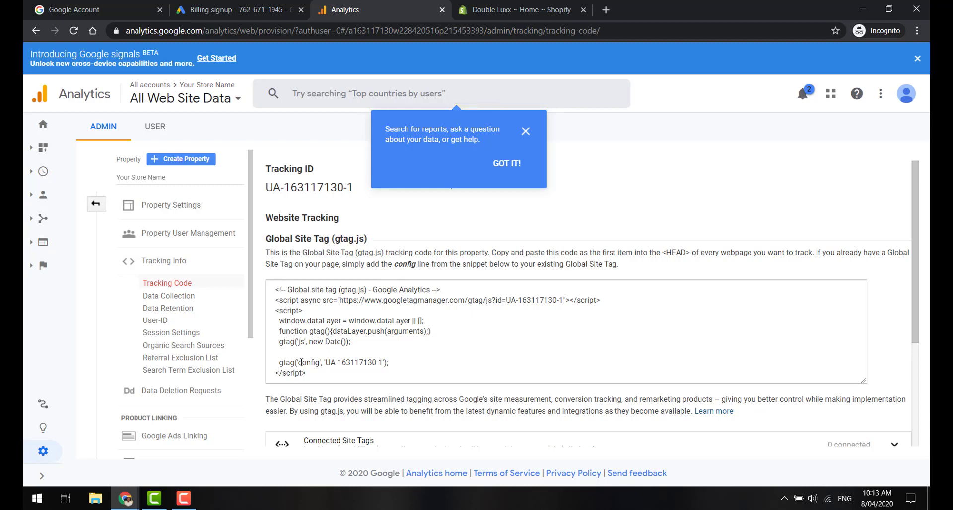
Step: Copy the whole Global Site Tag code and open theme.liquid of the current Shopify theme for code editing
{"action": "left_click", "coordinate": [323, 332]}
{"action": "key", "text": "ctrl+c"}
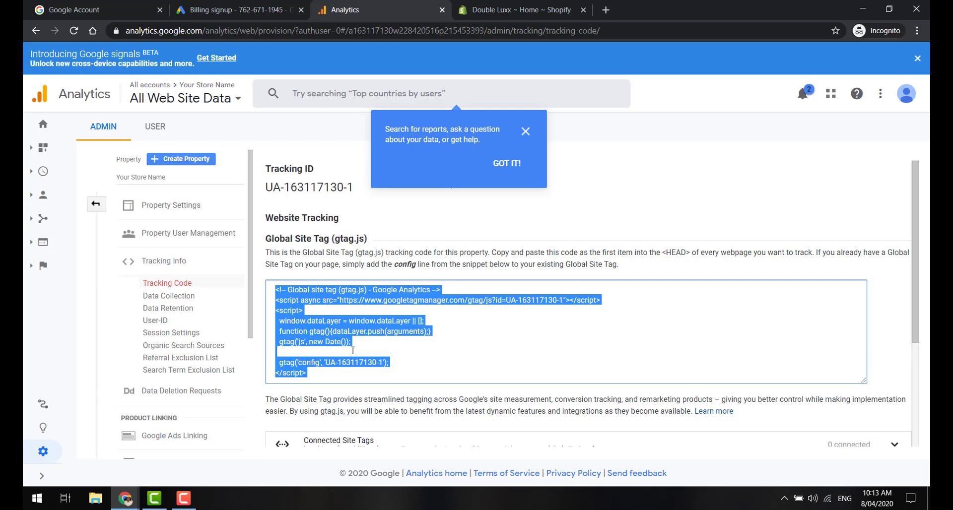
{"action": "left_click", "coordinate": [537, 6]}
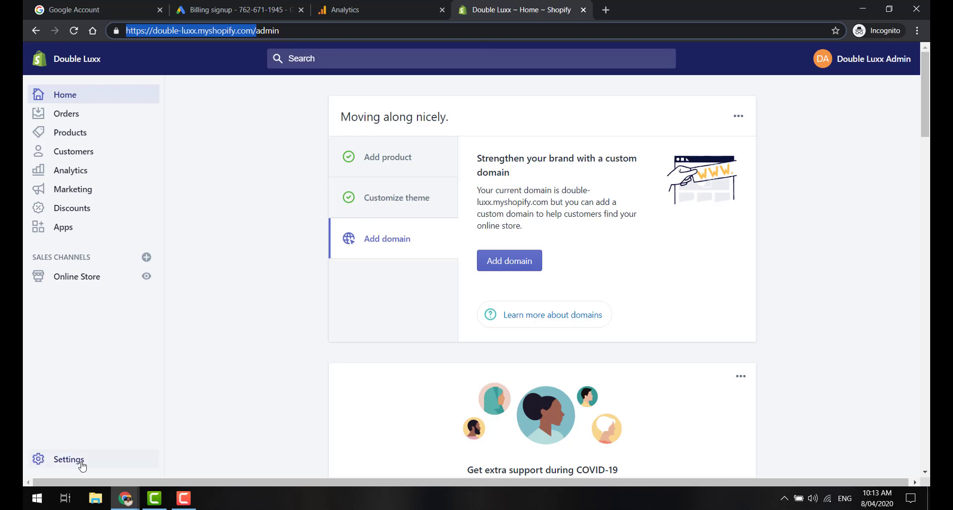
{"action": "left_click", "coordinate": [75, 278]}
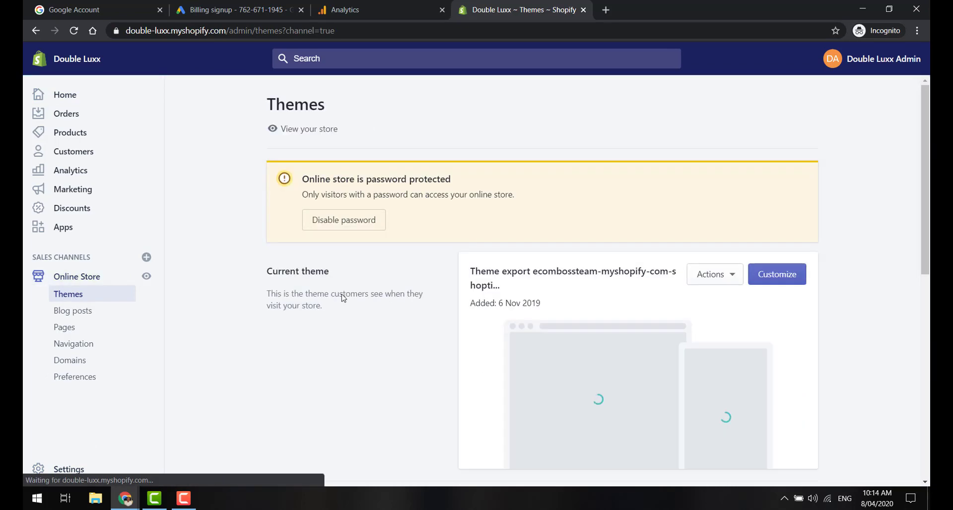
{"action": "left_click", "coordinate": [714, 274]}
{"action": "left_click", "coordinate": [722, 409]}
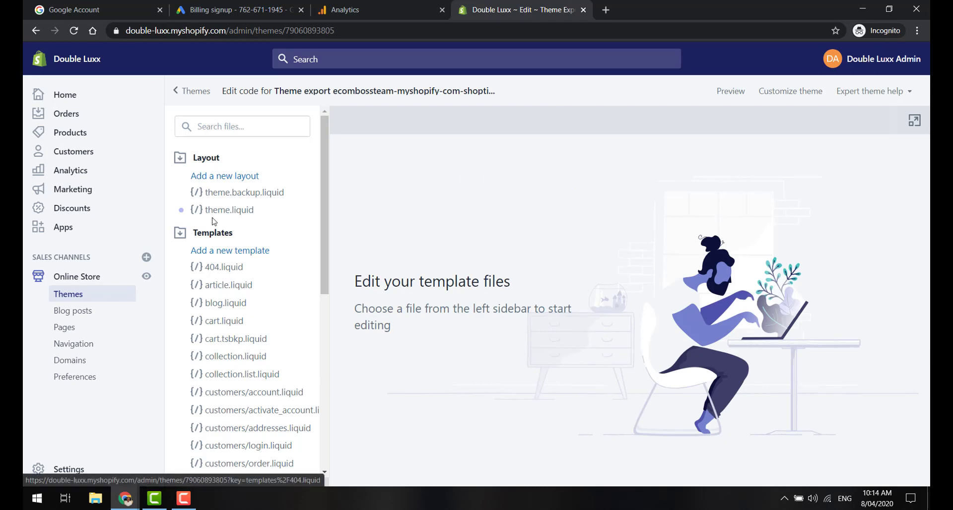
{"action": "left_click", "coordinate": [241, 212]}
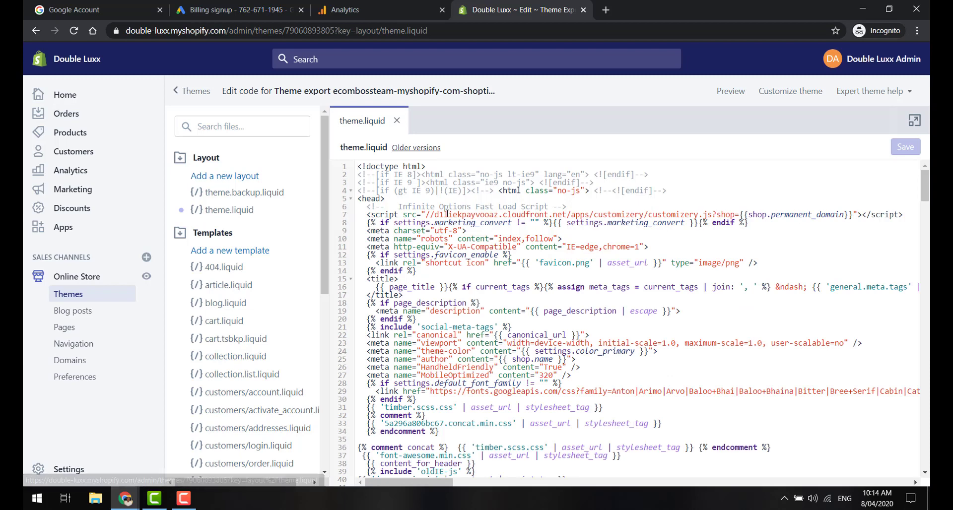
Step: Insert the copied Global Site Tag directly below the opening <head> tag in theme.liquid and save the file
{"action": "left_click", "coordinate": [400, 201]}
{"action": "key", "text": "Return"}
{"action": "key", "text": "Return"}
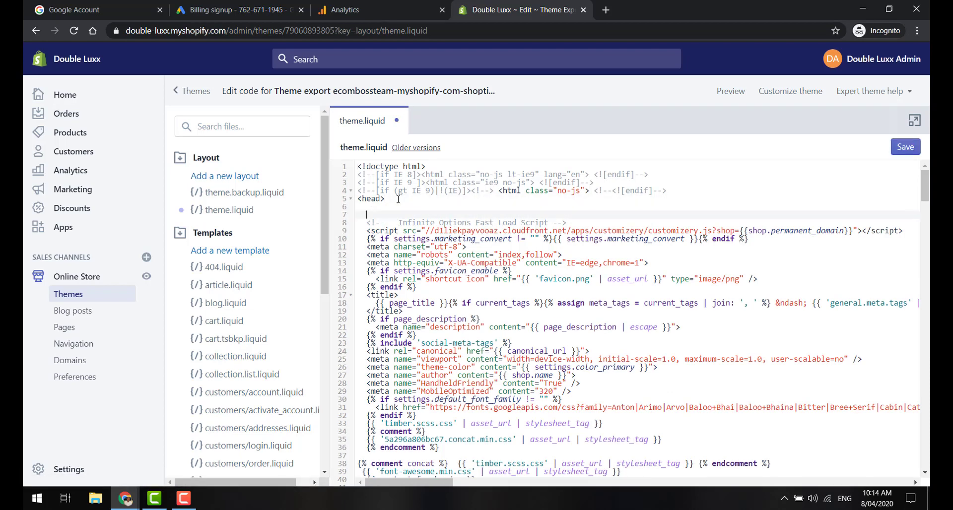
{"action": "key", "text": "ctrl+v"}
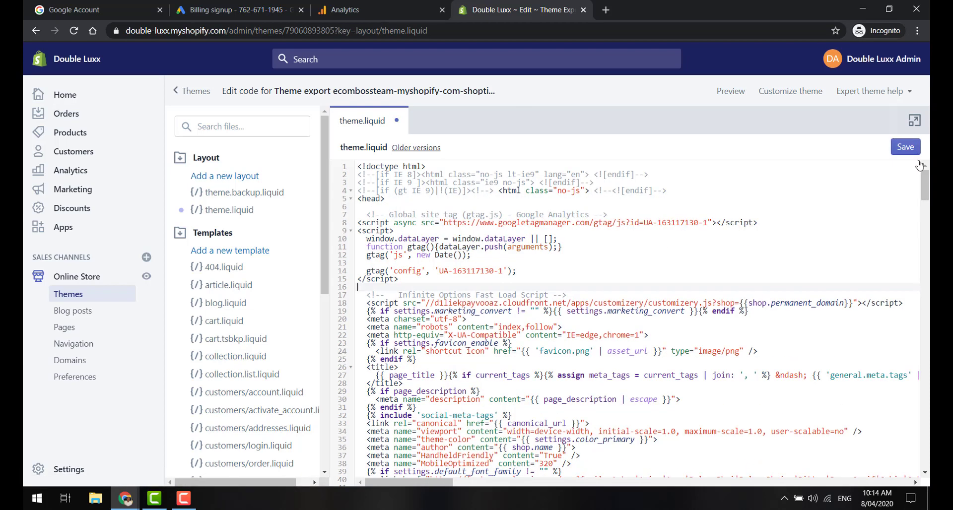
{"action": "left_click", "coordinate": [905, 147]}
Step: Select the tracking ID in Analytics and review the Google Analytics section in the Shopify online store preferences
{"action": "left_click", "coordinate": [80, 469]}
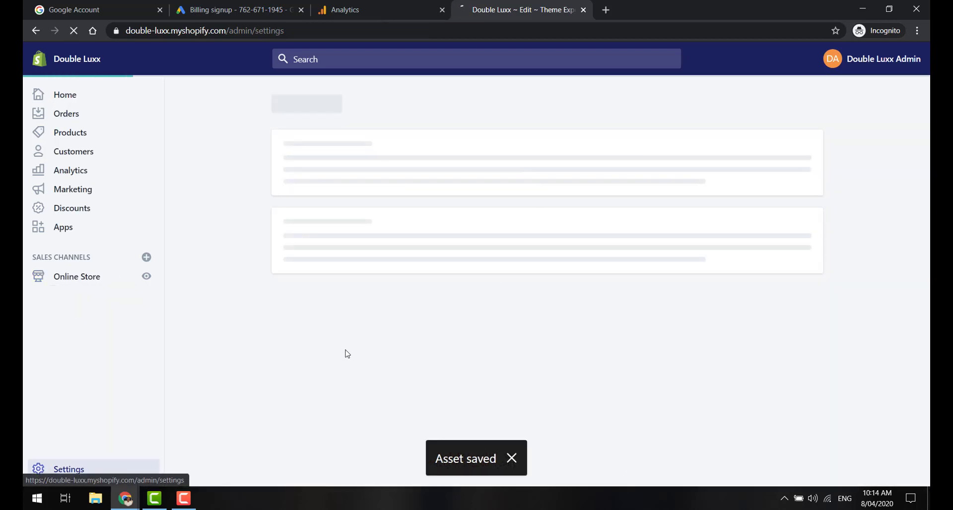
{"action": "left_click", "coordinate": [348, 10]}
{"action": "triple_click", "coordinate": [340, 191]}
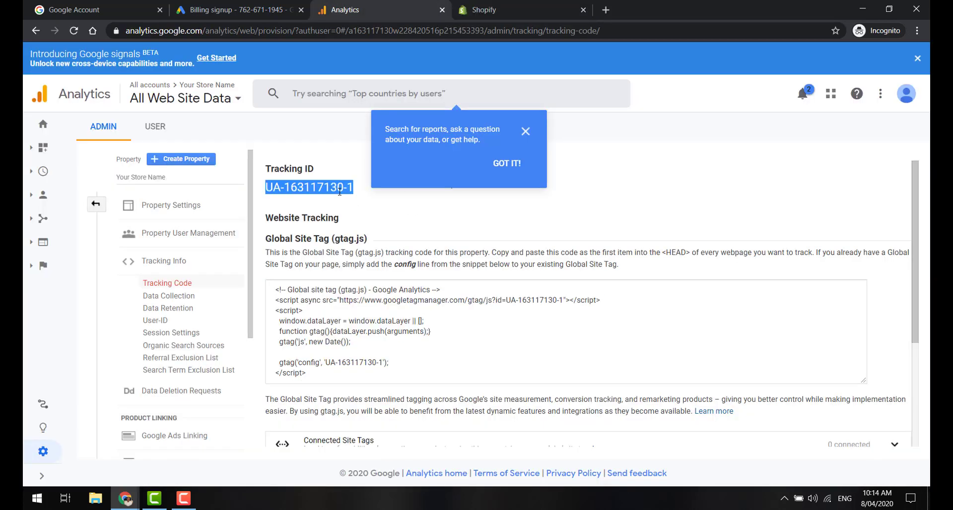
{"action": "left_click", "coordinate": [497, 9]}
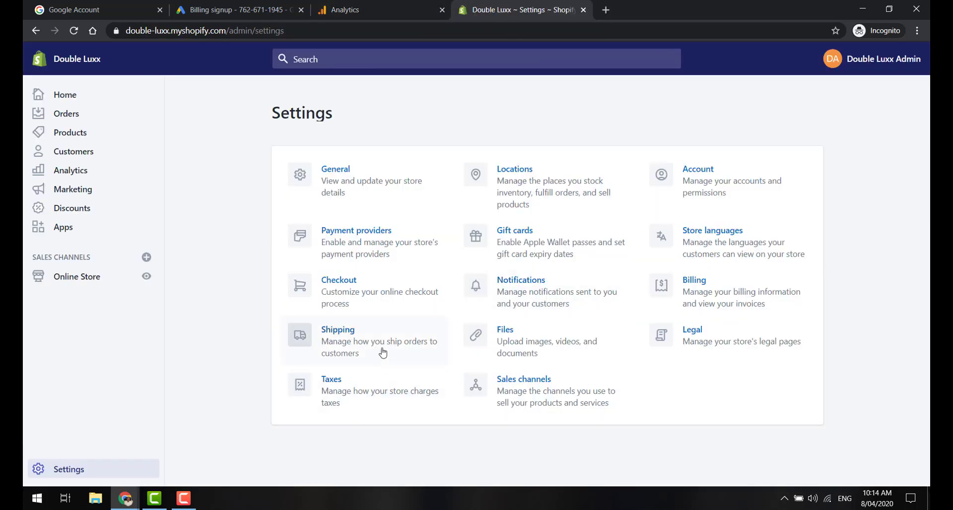
{"action": "left_click", "coordinate": [117, 277]}
{"action": "left_click", "coordinate": [108, 381]}
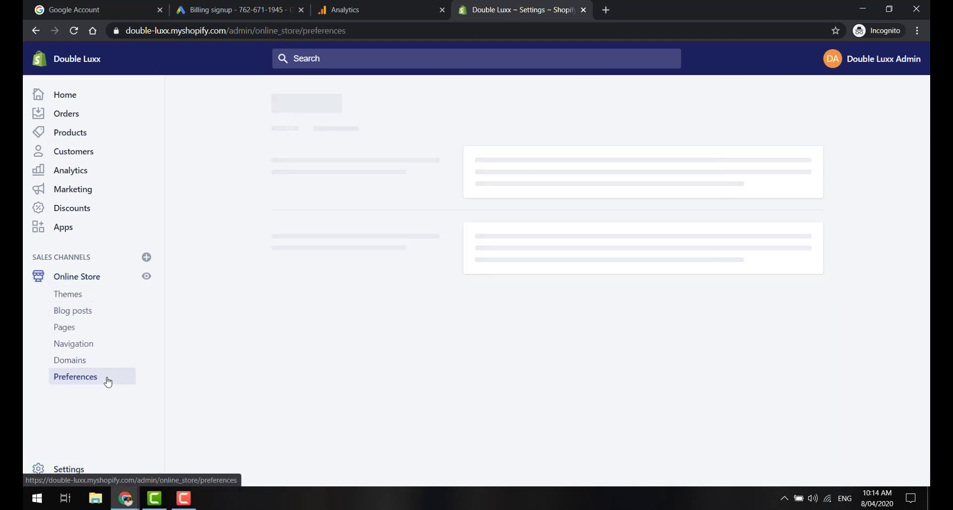
{"action": "scroll", "coordinate": [544, 290], "scroll_direction": "down", "scroll_amount": 3}
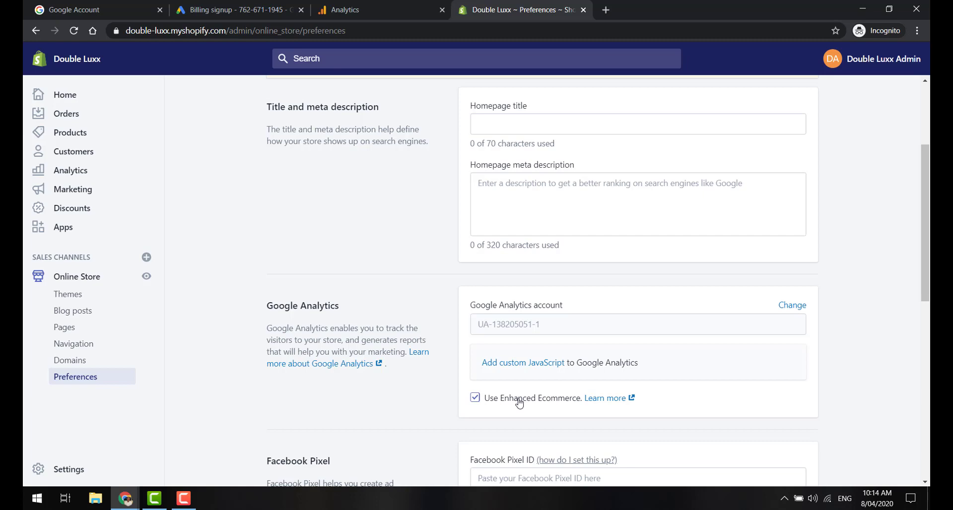
Step: Return to Analytics, enable Ecommerce and Enhanced Ecommerce Reporting for the All Web Site Data view, and save
{"action": "left_click", "coordinate": [355, 8]}
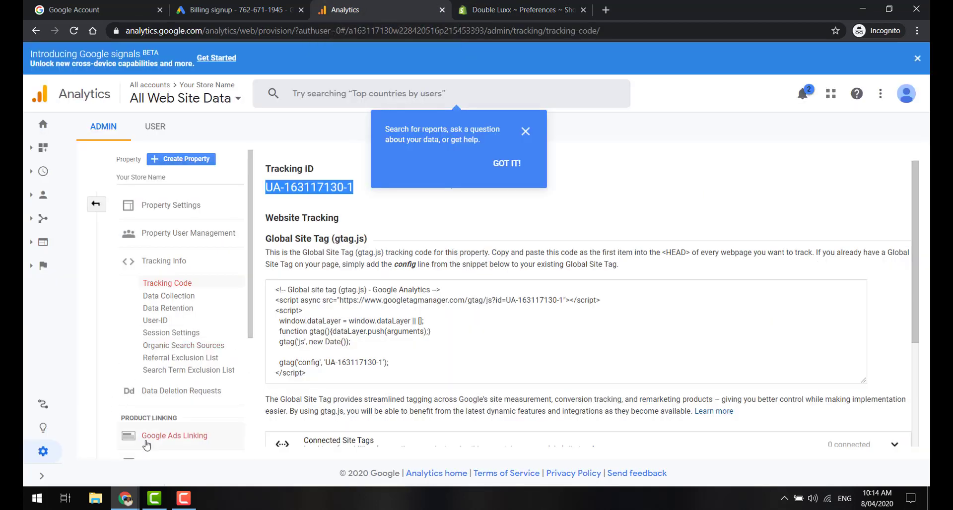
{"action": "left_click", "coordinate": [100, 212]}
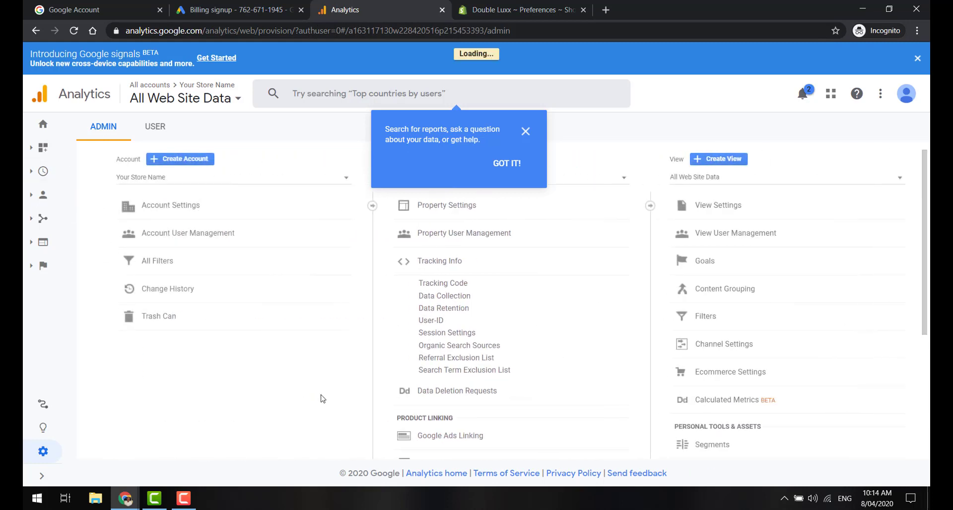
{"action": "scroll", "coordinate": [764, 307], "scroll_direction": "down", "scroll_amount": 2}
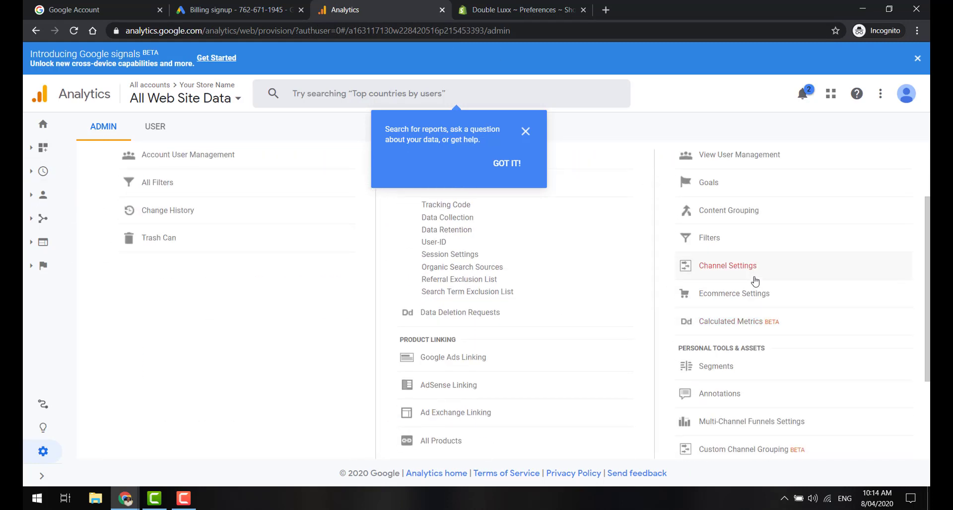
{"action": "left_click", "coordinate": [762, 297]}
{"action": "left_click", "coordinate": [305, 216]}
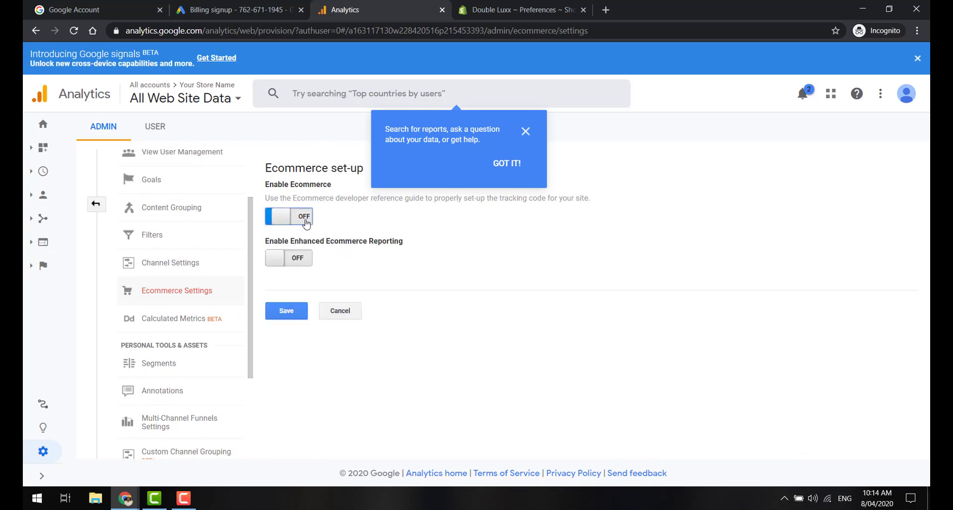
{"action": "left_click", "coordinate": [299, 258]}
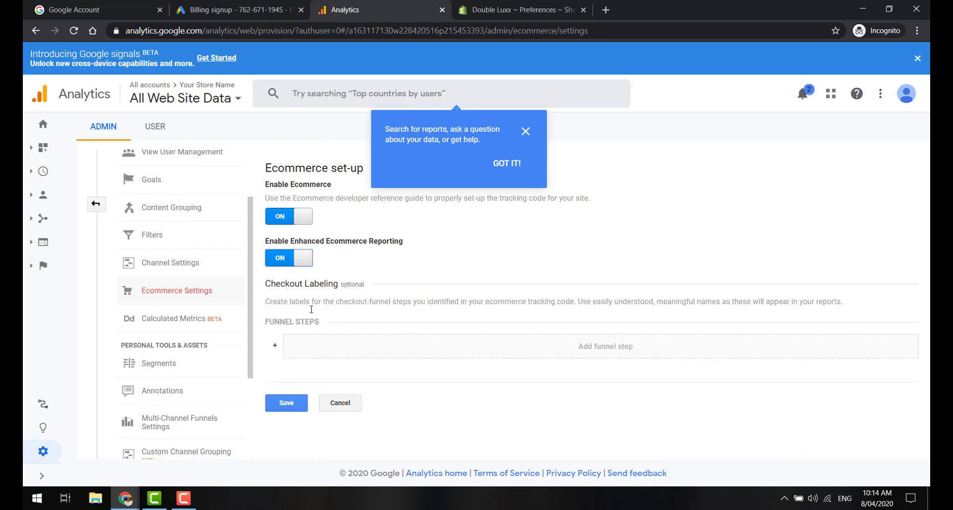
{"action": "left_click", "coordinate": [286, 403]}
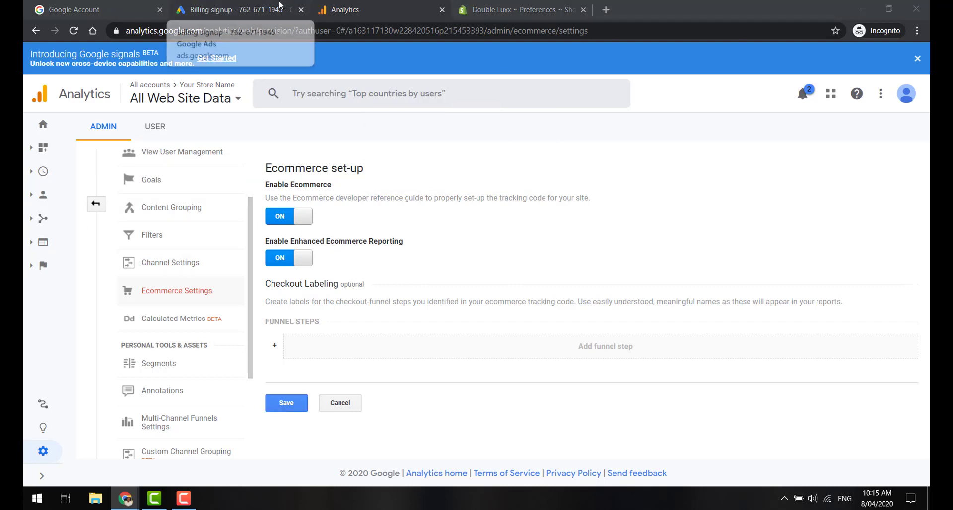
Step: Start a Google Ads link group for the Analytics property and select the listed Google Ads account for linking
{"action": "left_click", "coordinate": [385, 12]}
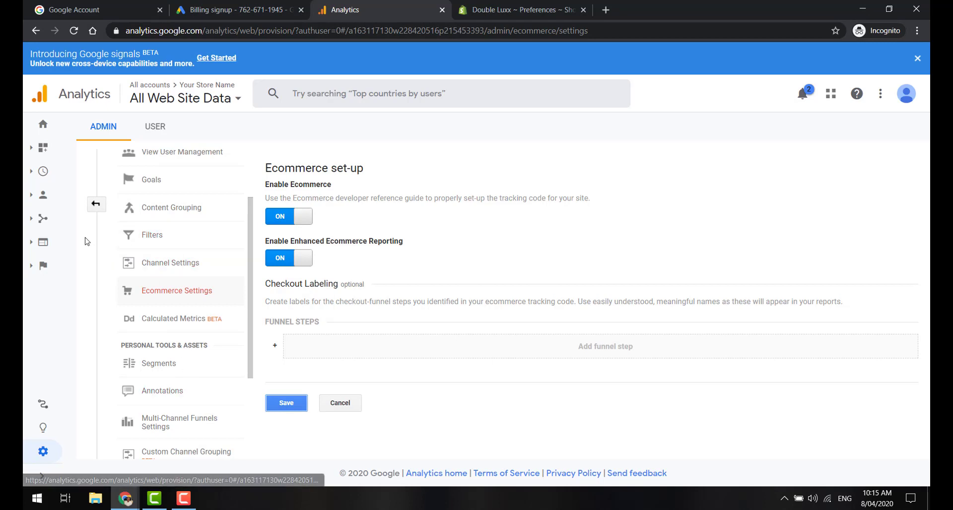
{"action": "left_click", "coordinate": [96, 204]}
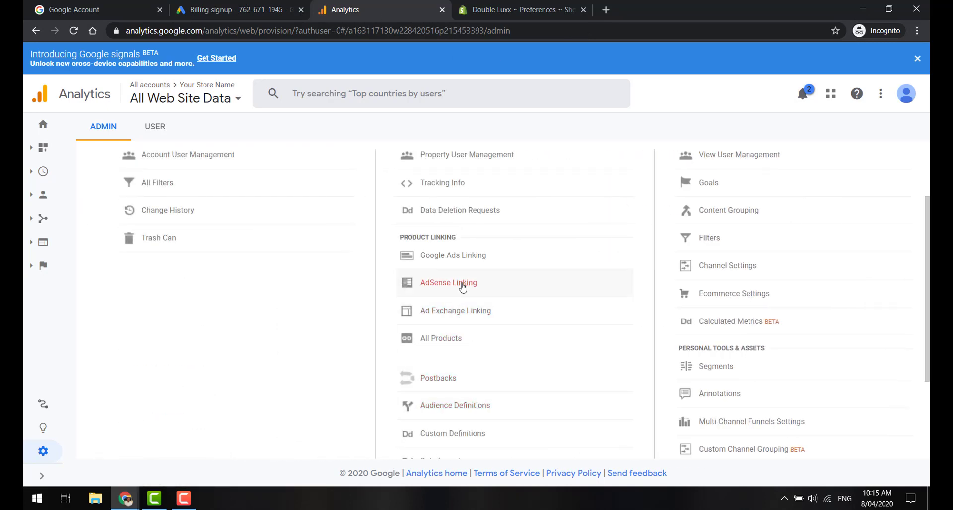
{"action": "left_click", "coordinate": [451, 258]}
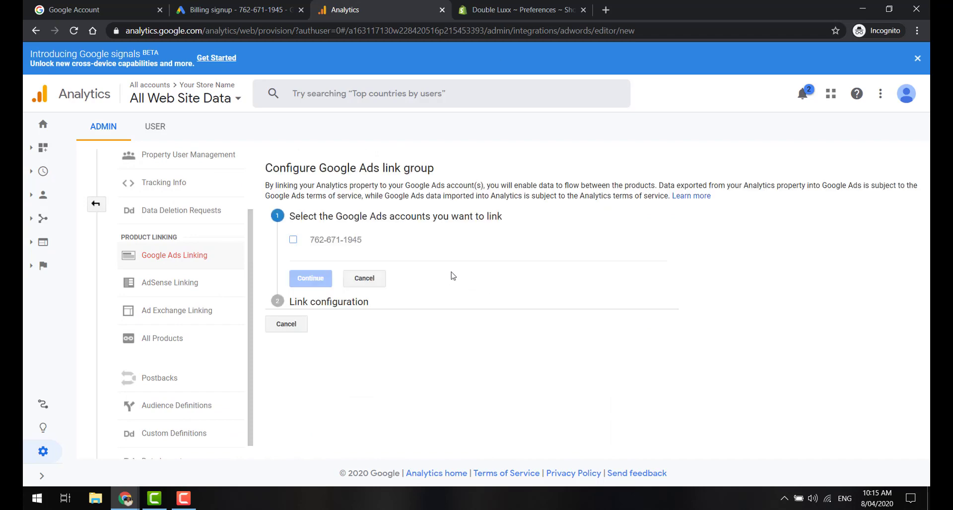
{"action": "left_click", "coordinate": [293, 239]}
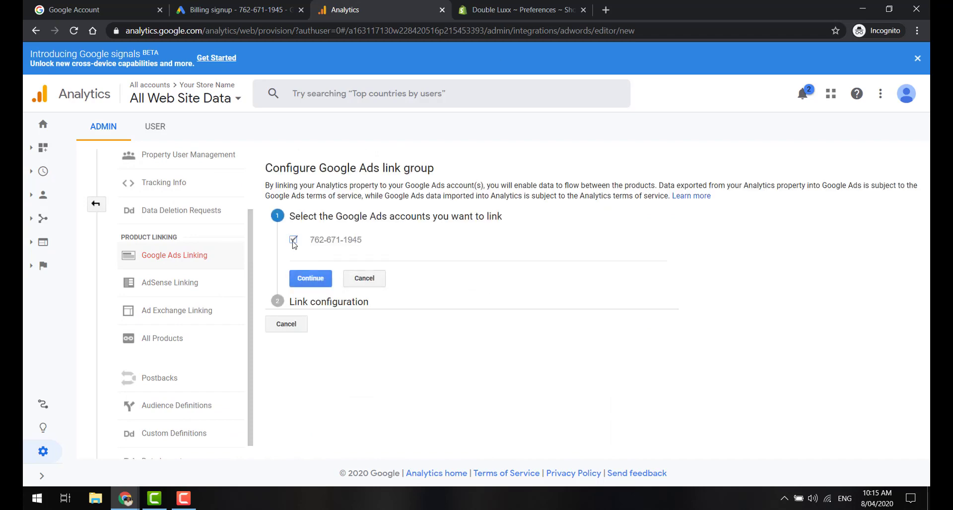
{"action": "left_click", "coordinate": [306, 280]}
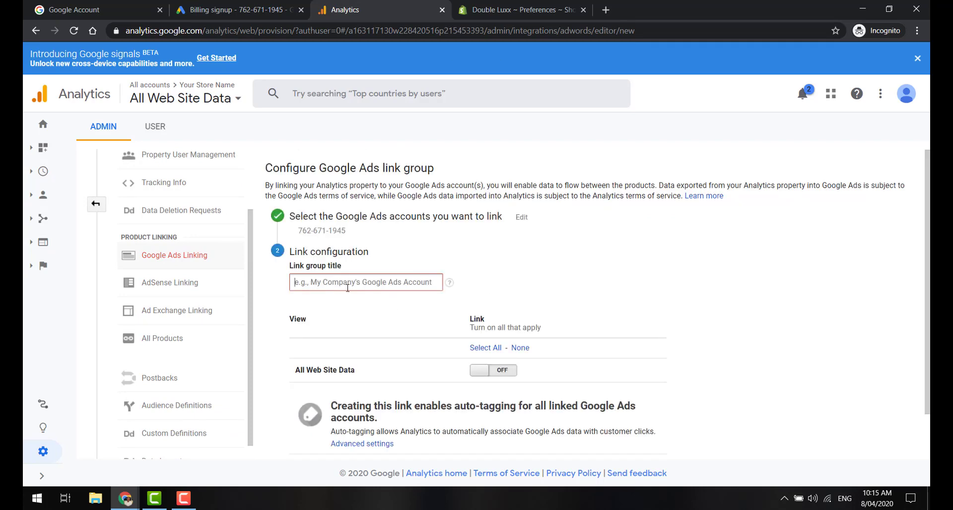
Step: Title the link group Your Store Name, turn on linking for All Web Site Data, and link the accounts
{"action": "type", "text": "Your"}
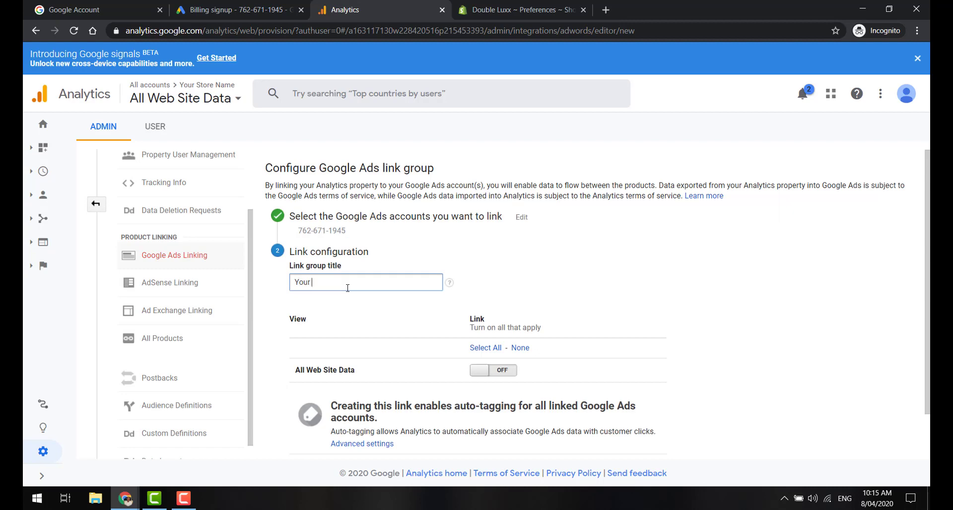
{"action": "type", "text": " Store Name"}
{"action": "left_click", "coordinate": [508, 370]}
{"action": "scroll", "coordinate": [511, 372], "scroll_direction": "down", "scroll_amount": 1}
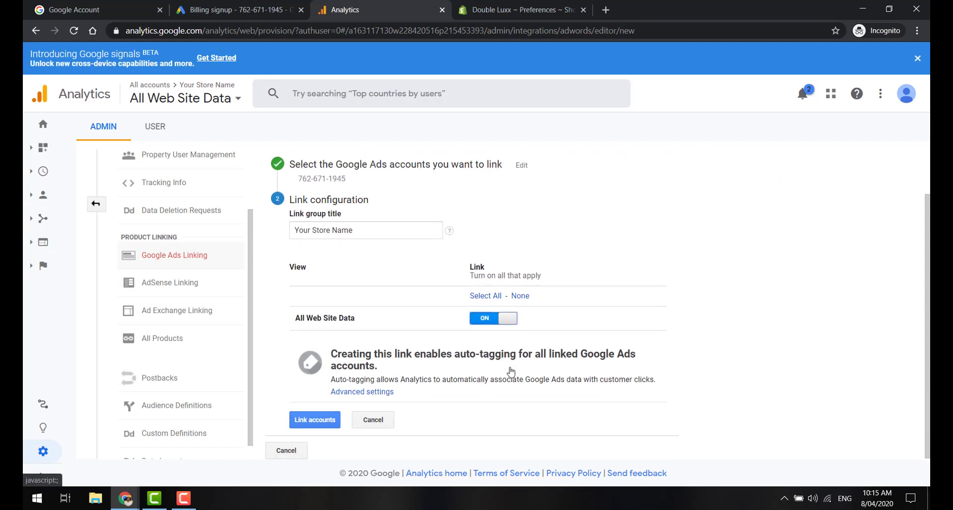
{"action": "left_click", "coordinate": [314, 423]}
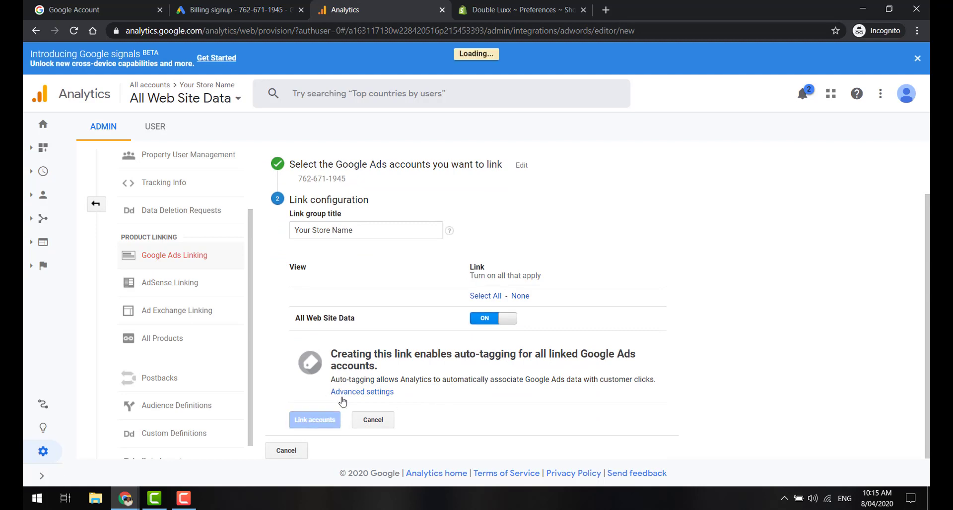
{"action": "scroll", "coordinate": [340, 402], "scroll_direction": "down", "scroll_amount": 4}
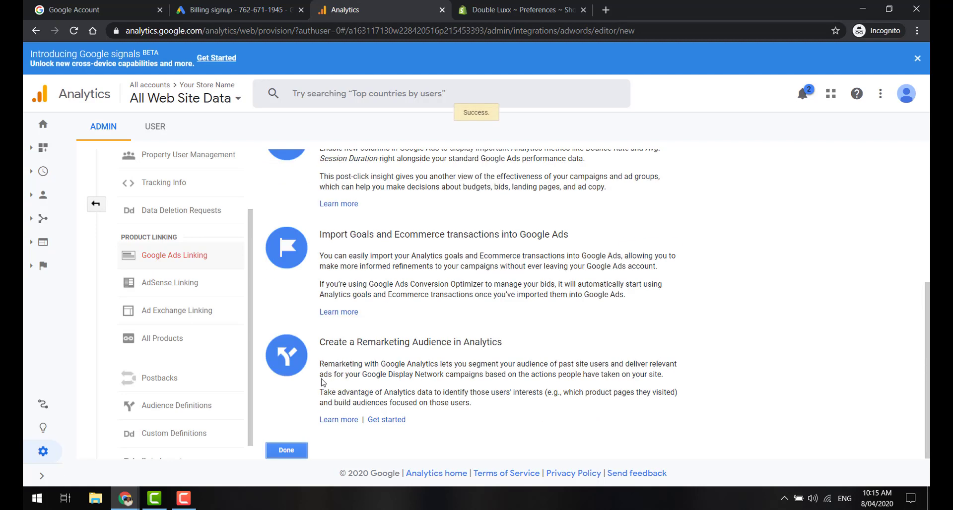
{"action": "left_click", "coordinate": [293, 451]}
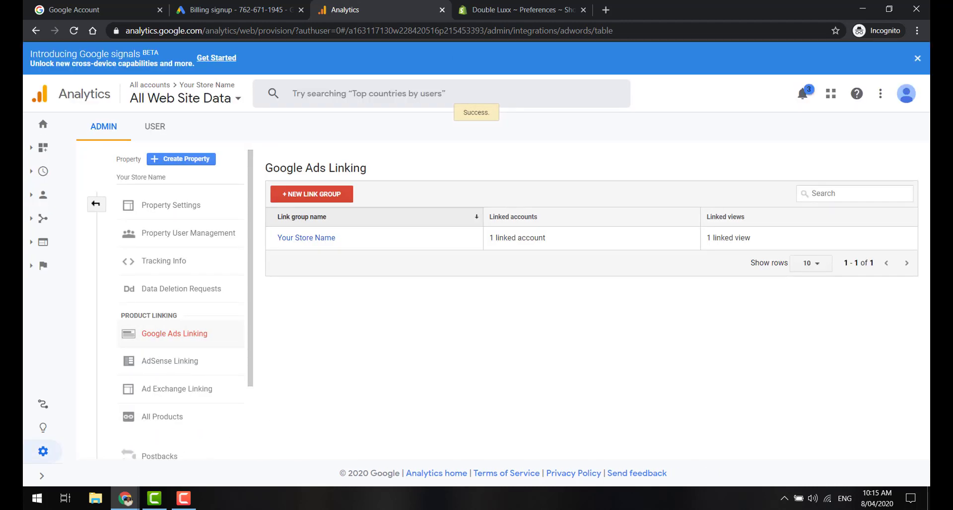
Step: Switch to Google Ads, leave the billing setup and open the Conversions page
{"action": "left_click", "coordinate": [292, 7]}
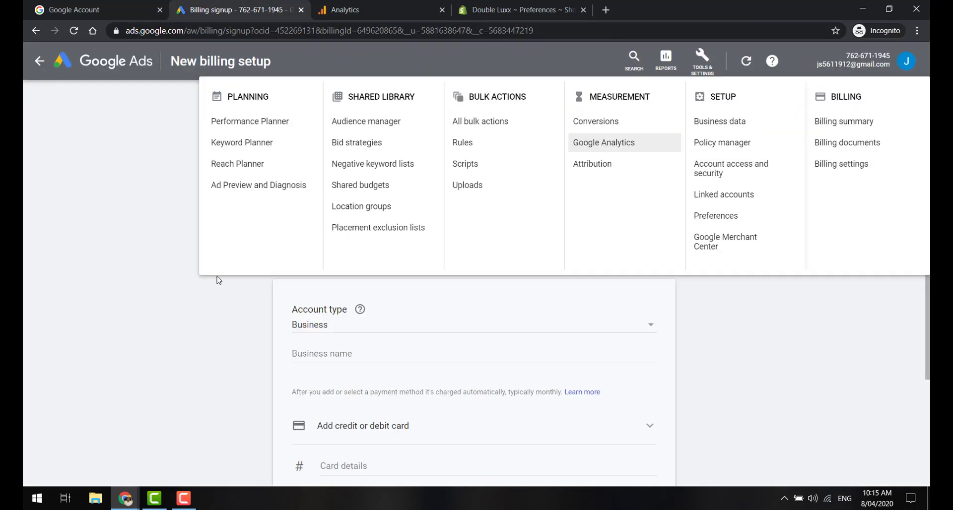
{"action": "left_click", "coordinate": [163, 293]}
{"action": "left_click", "coordinate": [87, 60]}
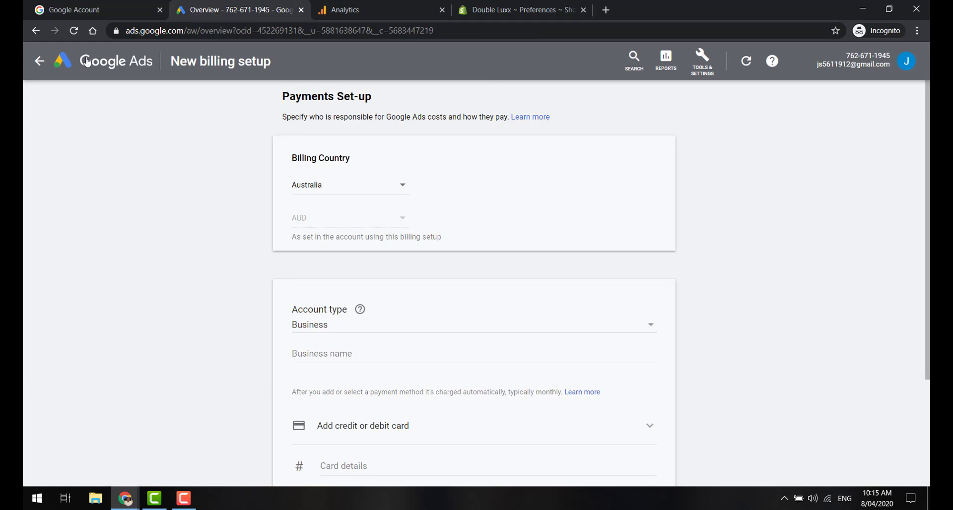
{"action": "left_click", "coordinate": [701, 62]}
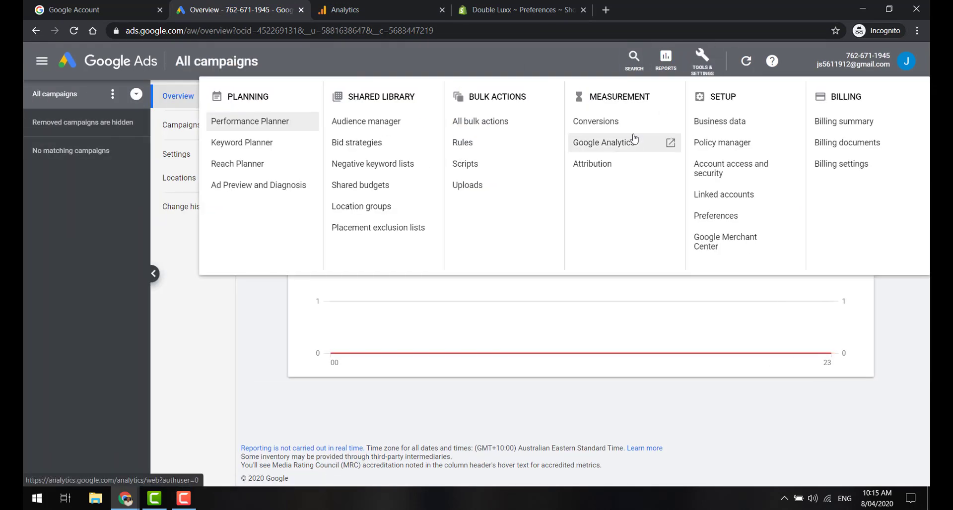
{"action": "left_click", "coordinate": [618, 126]}
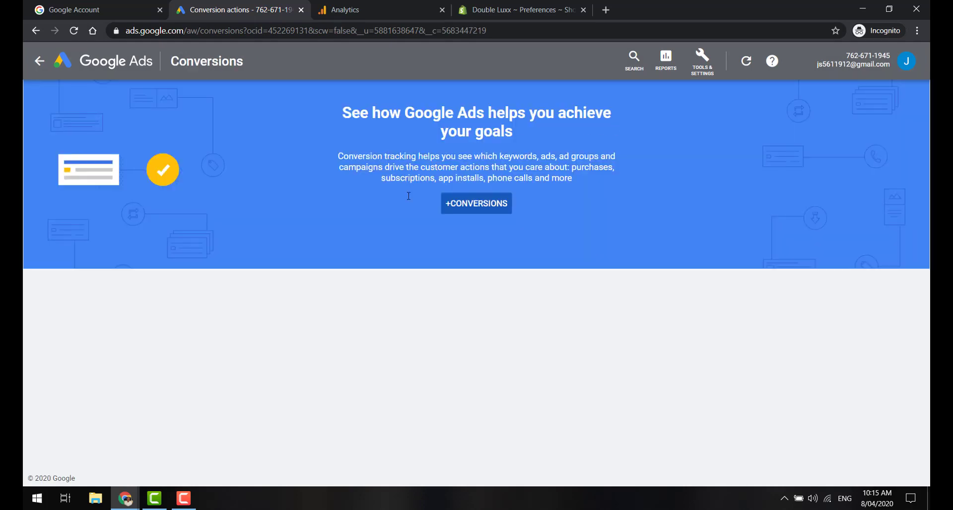
Step: Create a new conversion action of the Import kind with Google Analytics as the source
{"action": "left_click", "coordinate": [478, 210]}
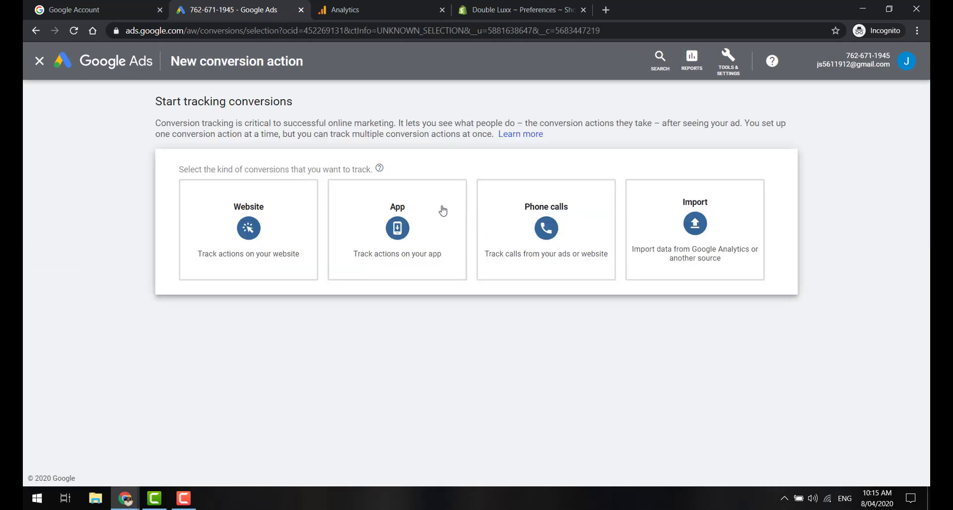
{"action": "left_click", "coordinate": [726, 215]}
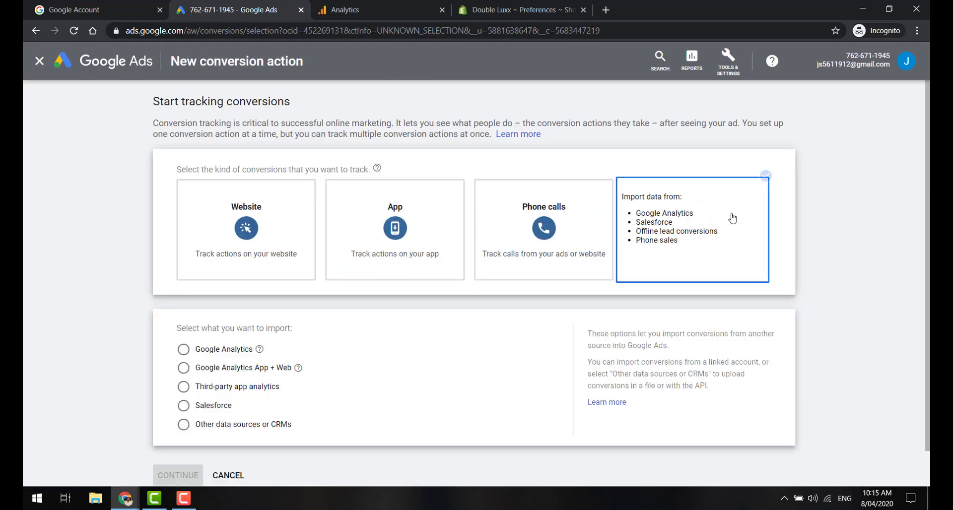
{"action": "left_click", "coordinate": [220, 351]}
{"action": "scroll", "coordinate": [208, 370], "scroll_direction": "down", "scroll_amount": 1}
{"action": "left_click", "coordinate": [201, 434]}
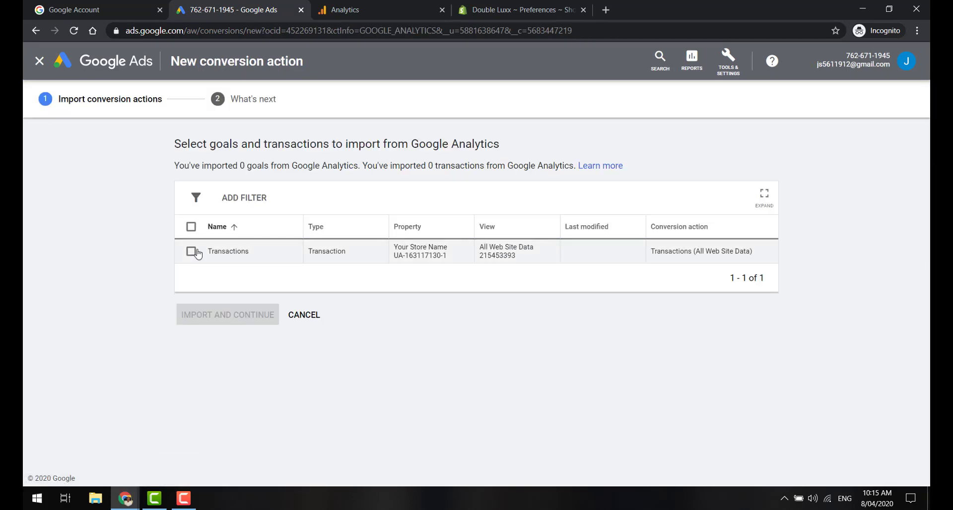
Step: Import the Transactions conversion from the All Web Site Data view and finish the conversion setup
{"action": "left_click", "coordinate": [191, 251]}
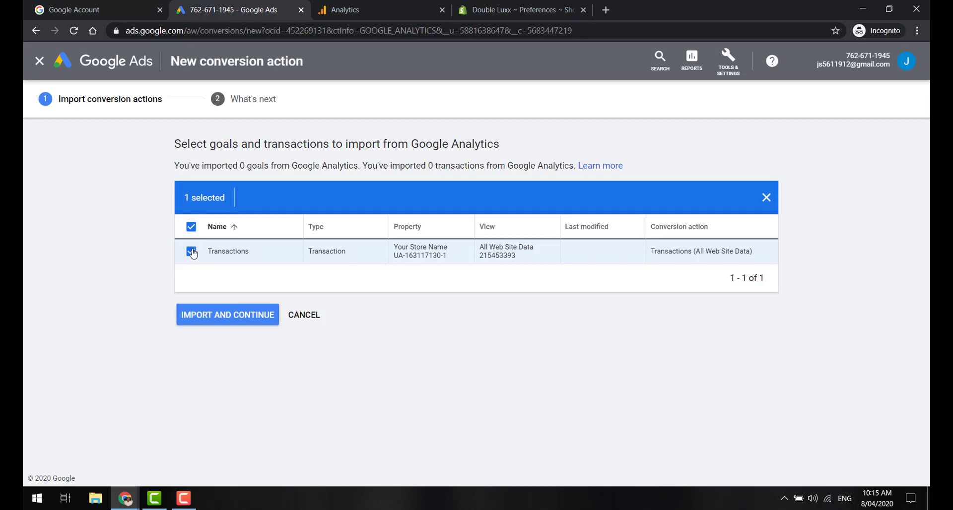
{"action": "left_click", "coordinate": [225, 321]}
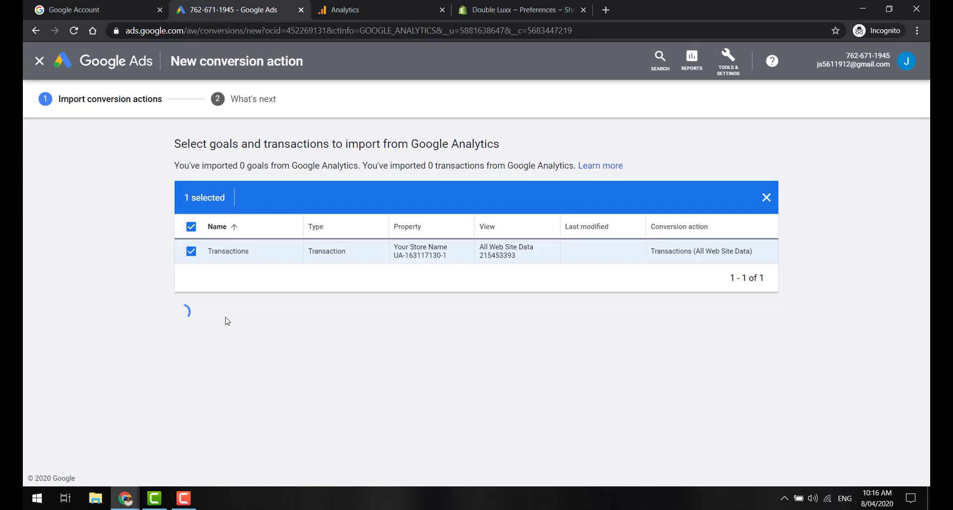
{"action": "left_click", "coordinate": [187, 278]}
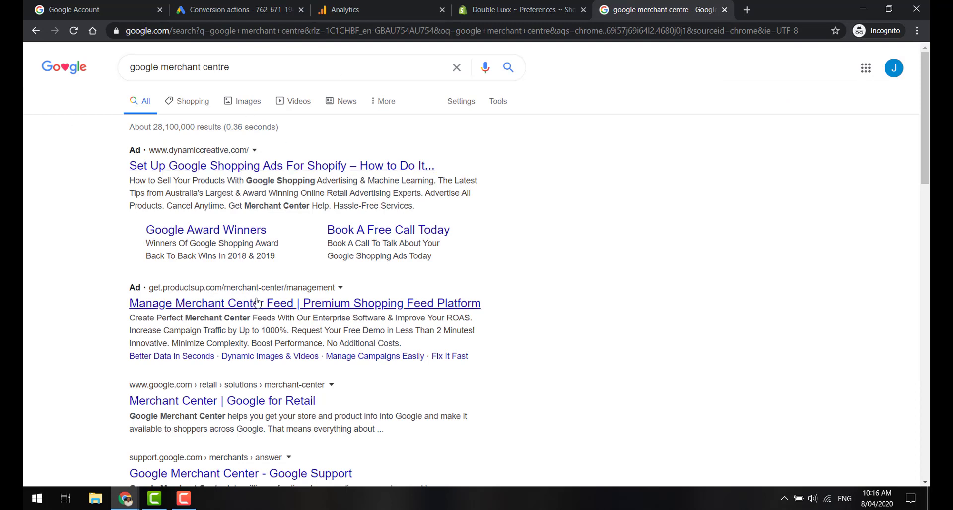
Step: Open the Google for Retail Merchant Center site from the search results and start the account sign-up
{"action": "scroll", "coordinate": [253, 299], "scroll_direction": "down", "scroll_amount": 3}
{"action": "left_click", "coordinate": [194, 245]}
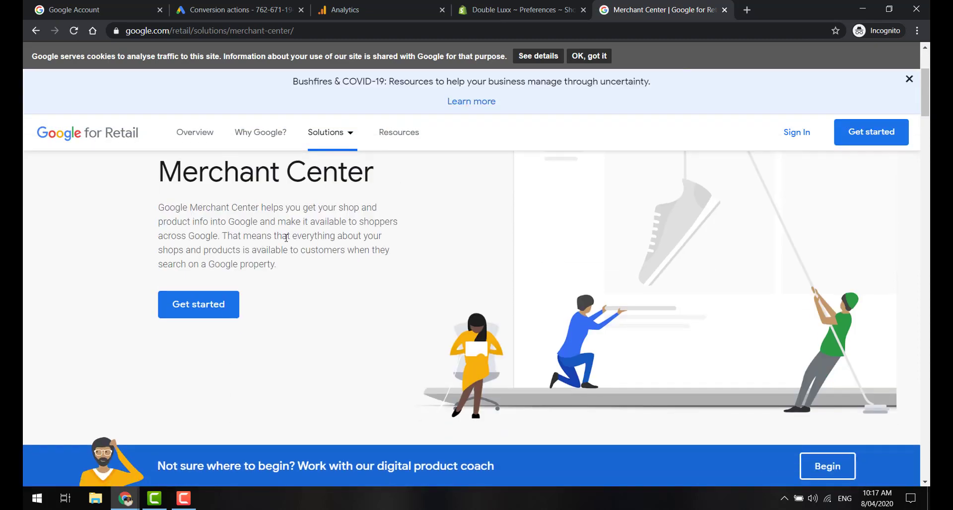
{"action": "left_click", "coordinate": [204, 304]}
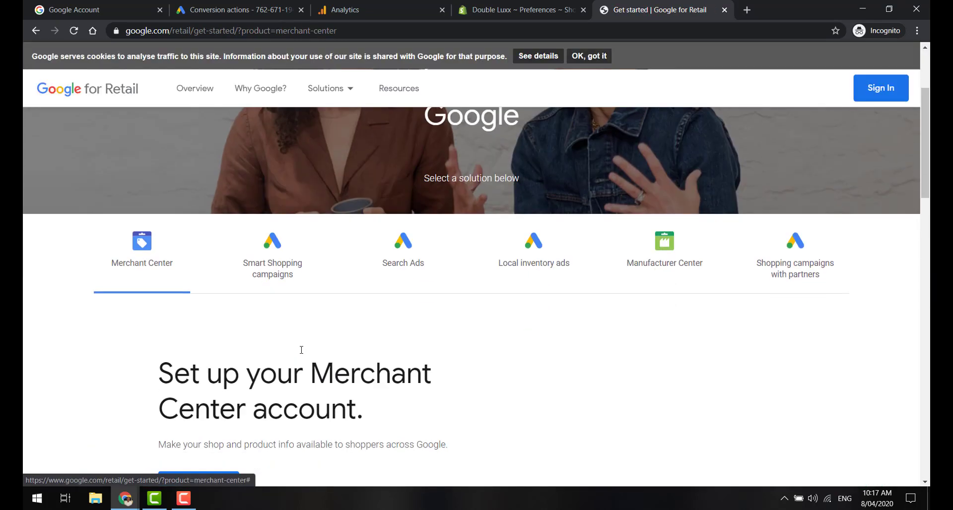
{"action": "left_click", "coordinate": [224, 443]}
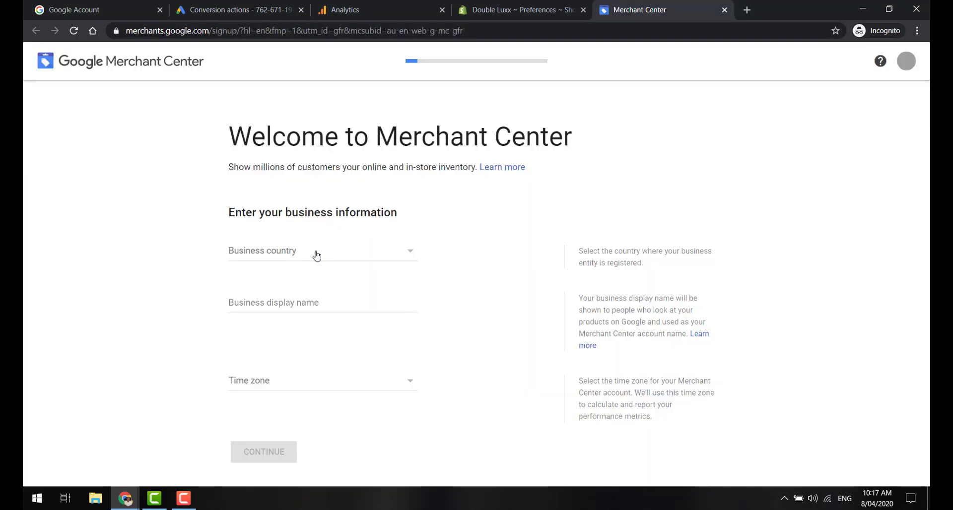
Step: Submit the business information with country Australia, display name Your Store Name and the Australian Western Standard Time (Perth) time zone
{"action": "left_click", "coordinate": [314, 255]}
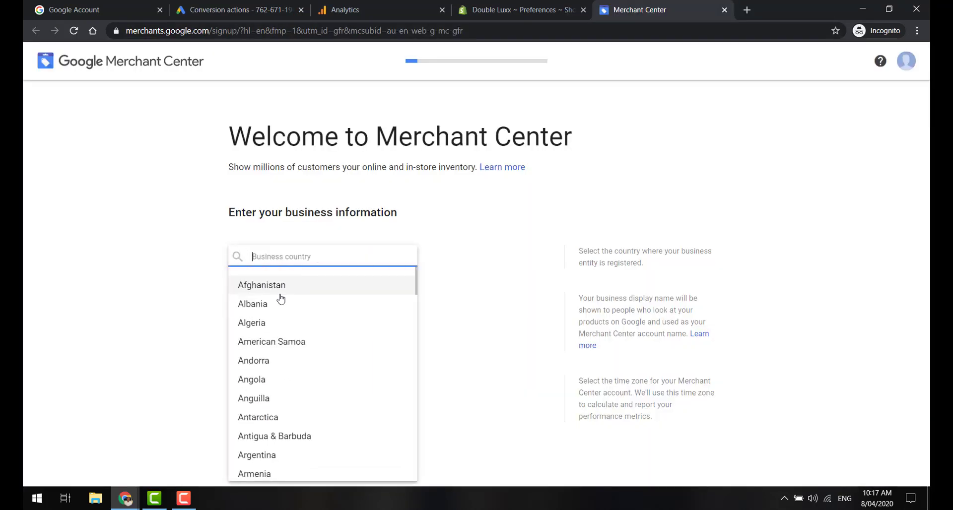
{"action": "scroll", "coordinate": [354, 389], "scroll_direction": "down", "scroll_amount": 5}
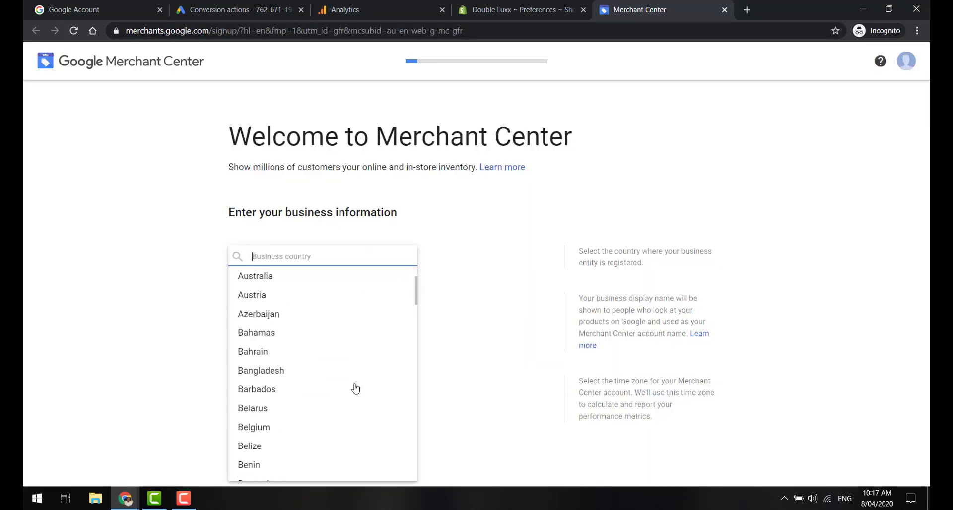
{"action": "left_click", "coordinate": [267, 280]}
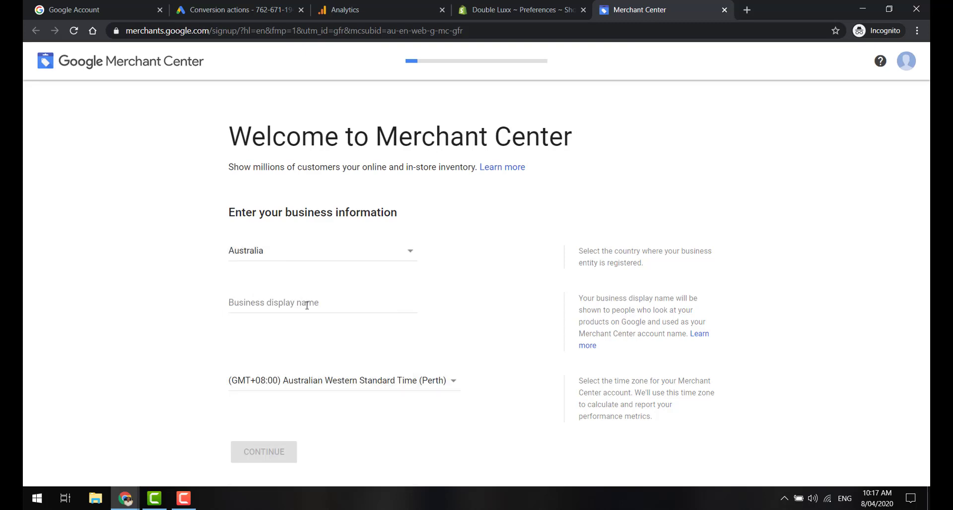
{"action": "left_click", "coordinate": [307, 304]}
{"action": "type", "text": "Your S"}
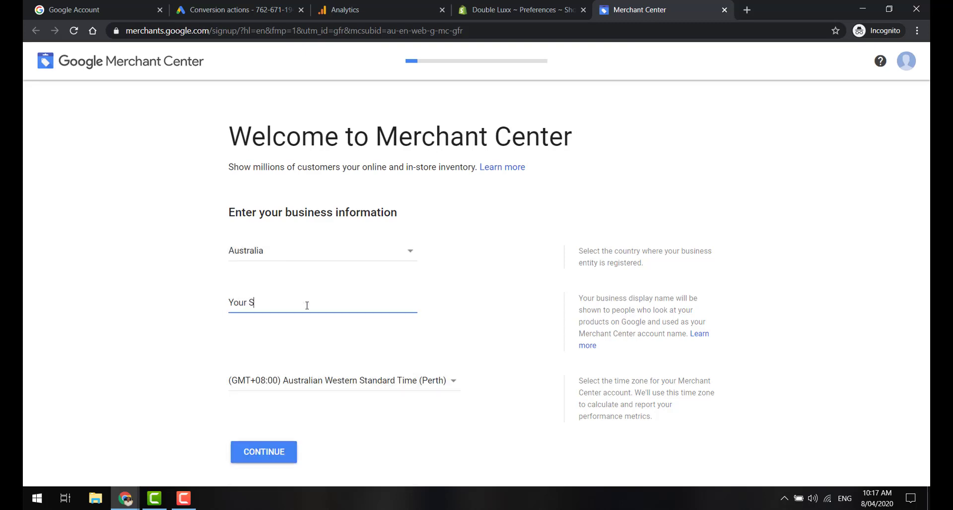
{"action": "type", "text": "tore Name"}
{"action": "left_click", "coordinate": [345, 389]}
{"action": "left_click", "coordinate": [345, 386]}
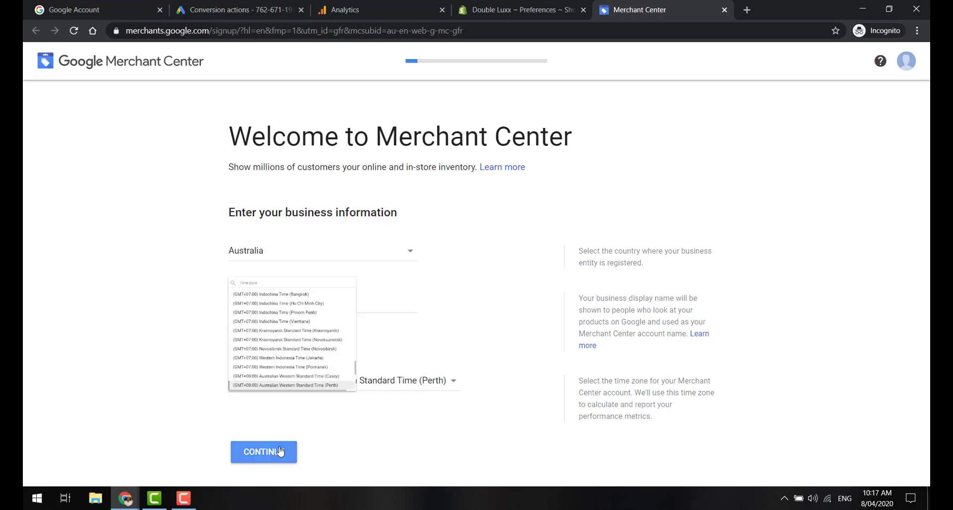
{"action": "left_click", "coordinate": [278, 452]}
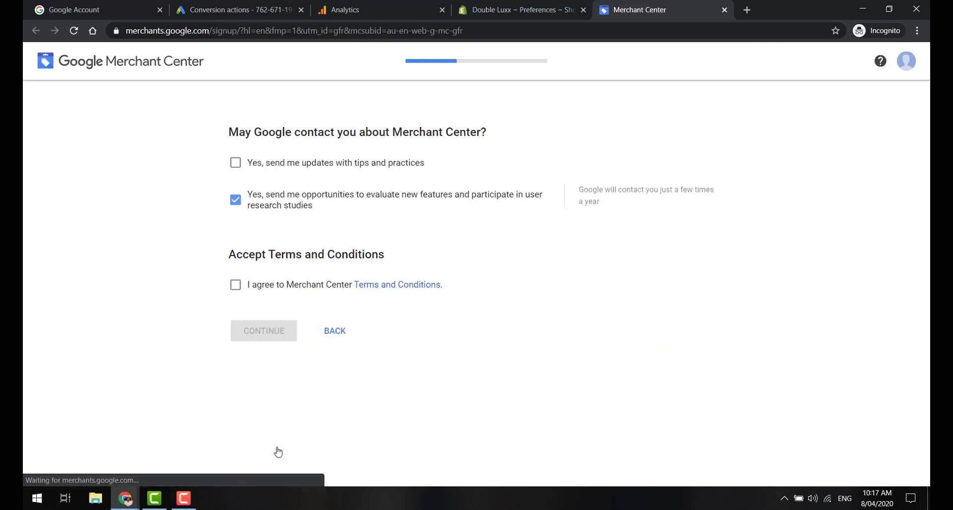
Step: Opt out of the feature evaluation and user research messages, agree to the Merchant Center terms, and continue
{"action": "left_click", "coordinate": [279, 196]}
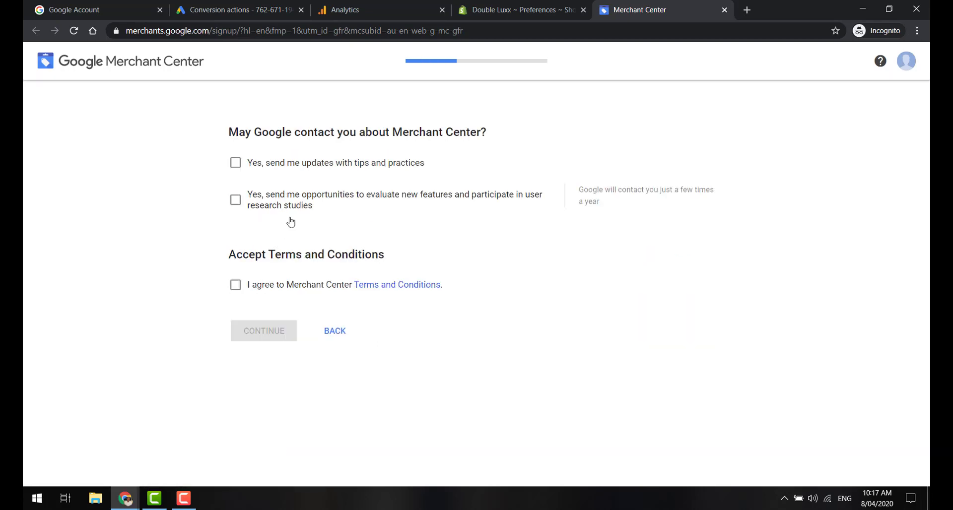
{"action": "left_click", "coordinate": [258, 284]}
{"action": "left_click", "coordinate": [280, 331]}
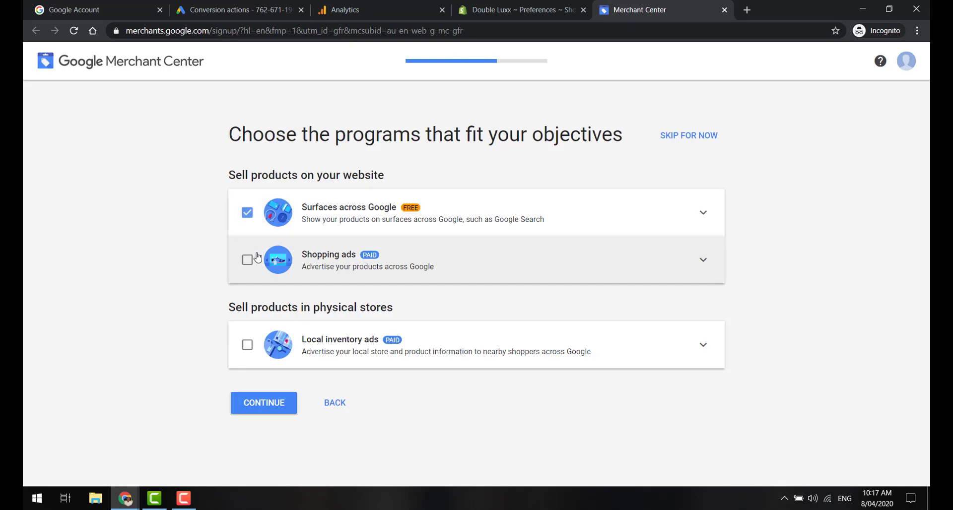
Step: Add Shopping ads to the selected programs and create the Merchant Center account
{"action": "left_click", "coordinate": [248, 260]}
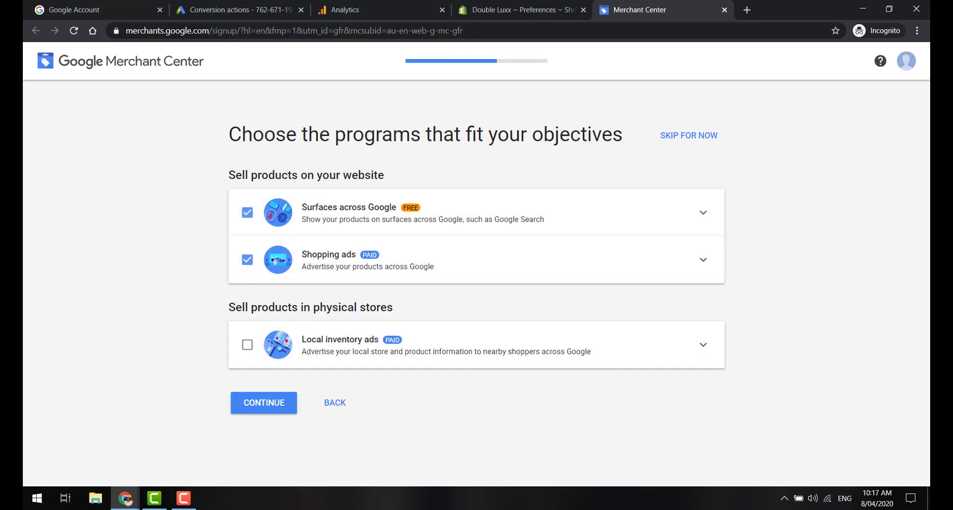
{"action": "left_click", "coordinate": [256, 413]}
{"action": "scroll", "coordinate": [90, 393], "scroll_direction": "down", "scroll_amount": 4}
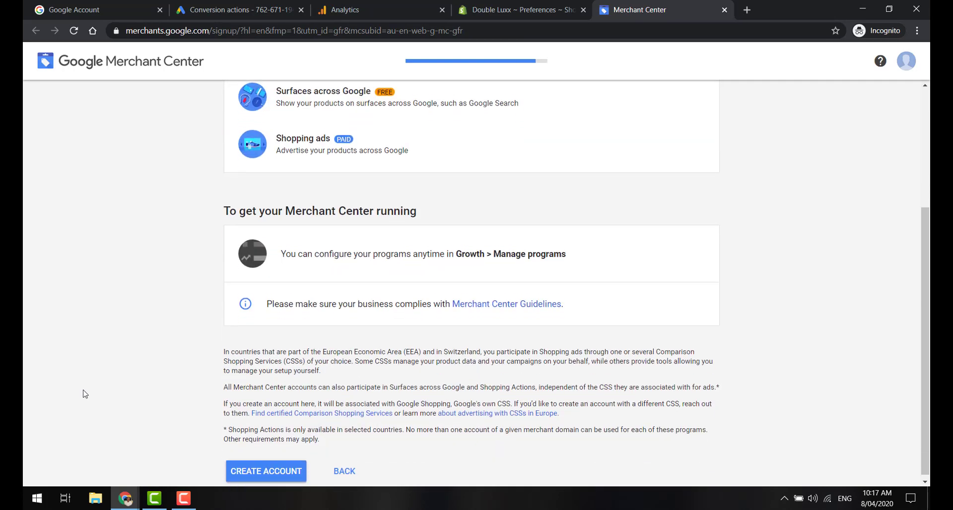
{"action": "left_click", "coordinate": [263, 467]}
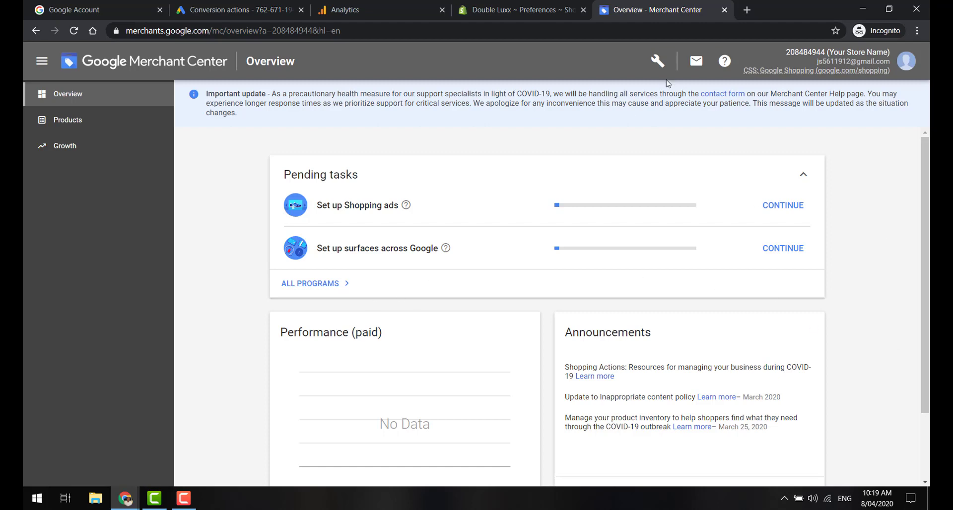
Step: Open the linked accounts settings and request a link to the Google Ads account, trying its customer ID first and then the listed own account
{"action": "left_click", "coordinate": [660, 71]}
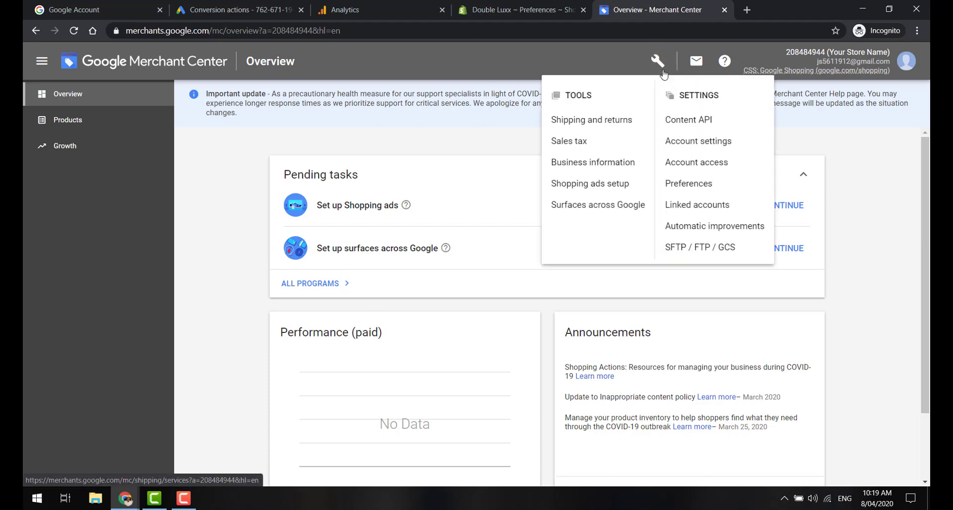
{"action": "left_click", "coordinate": [730, 208]}
{"action": "left_click", "coordinate": [218, 389]}
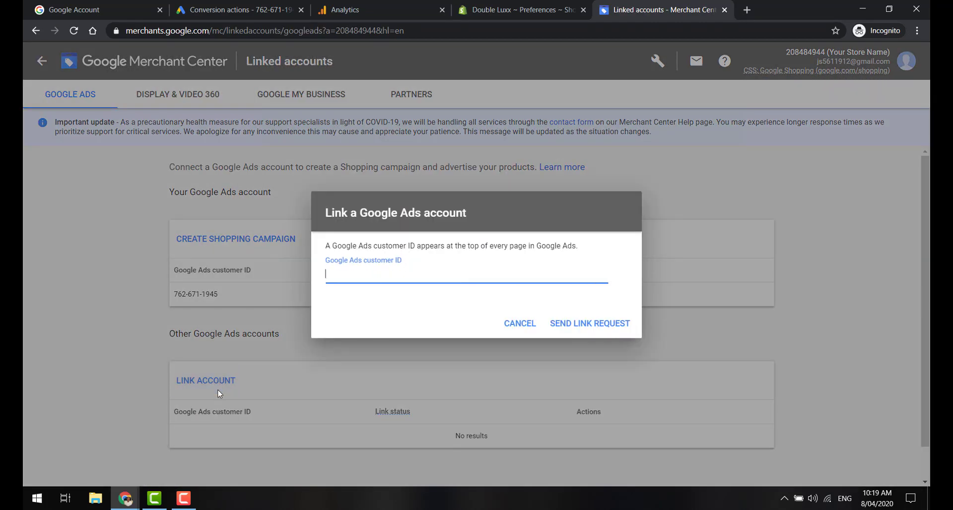
{"action": "left_click", "coordinate": [203, 9]}
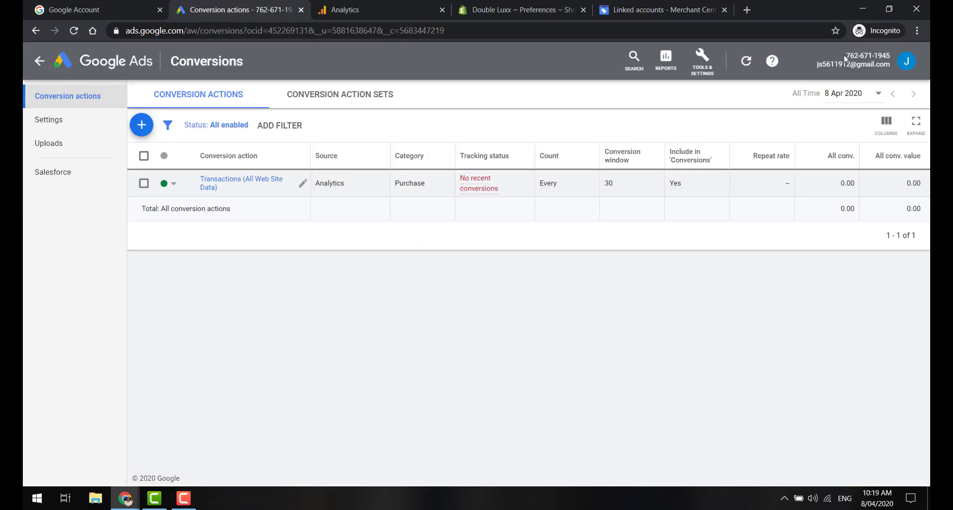
{"action": "left_click", "coordinate": [660, 9]}
{"action": "key", "text": "ctrl+v"}
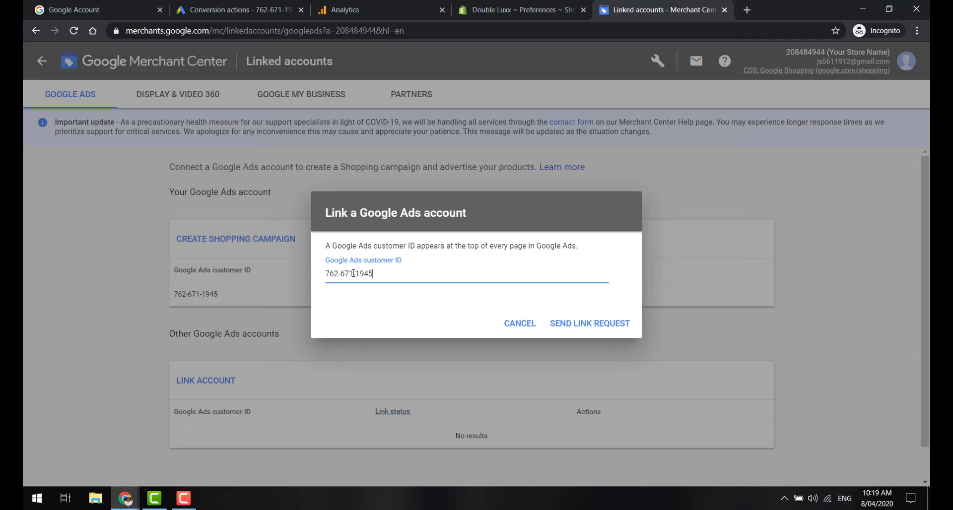
{"action": "left_click", "coordinate": [614, 328]}
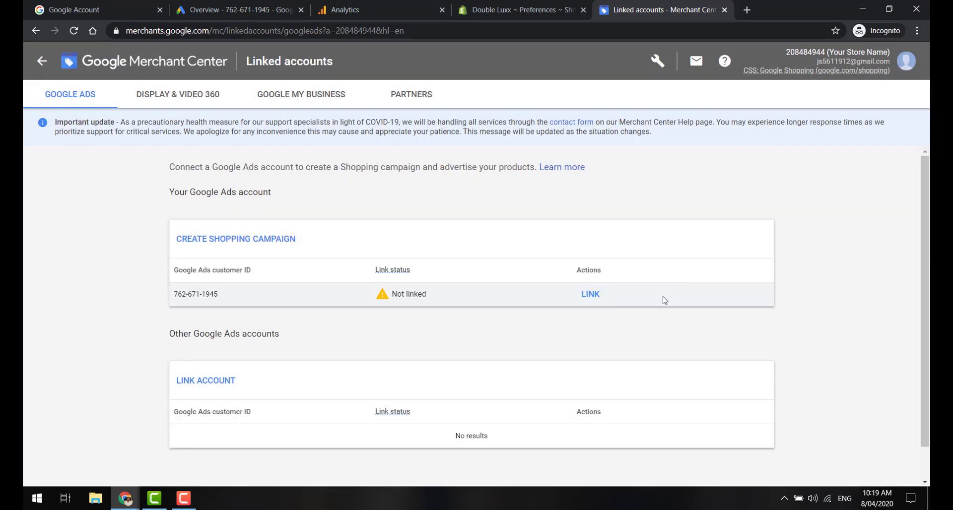
{"action": "left_click", "coordinate": [589, 294]}
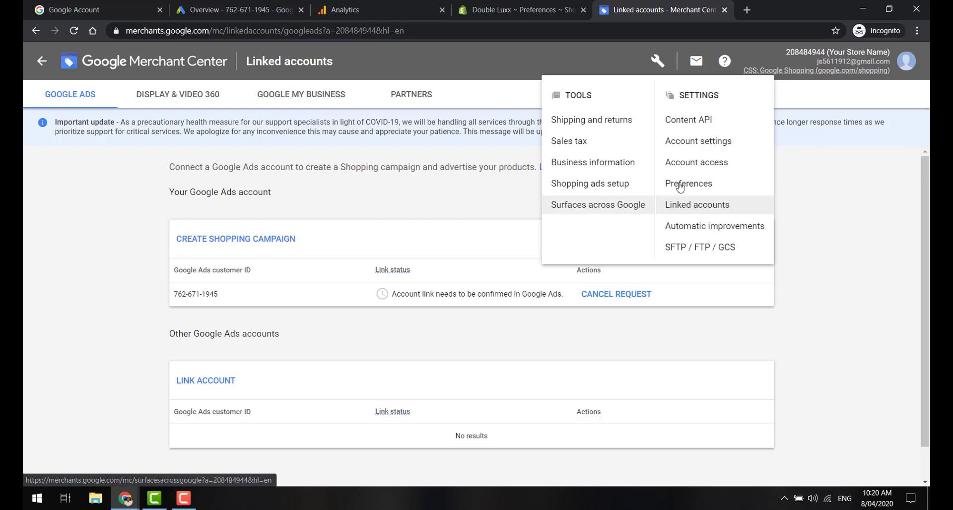
Step: Open the business information and review the business address form without filling it in
{"action": "left_click", "coordinate": [624, 162]}
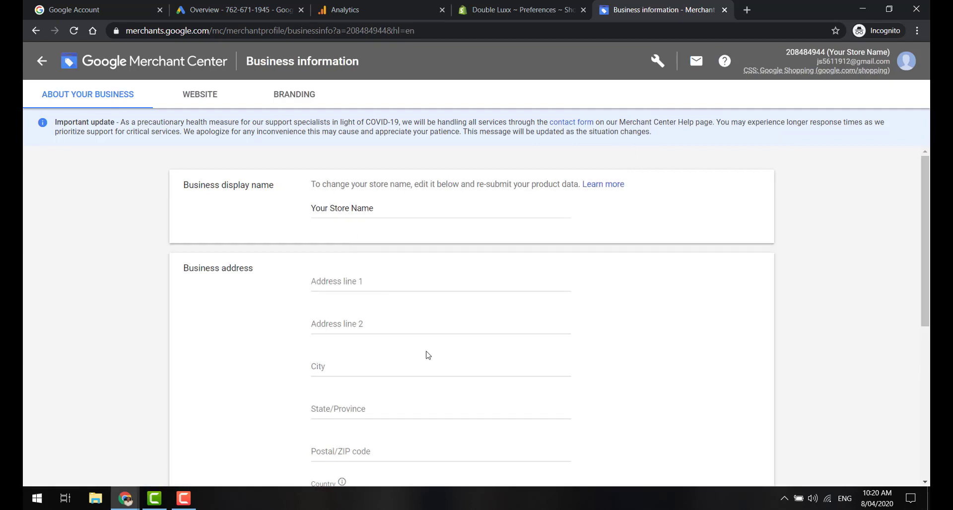
{"action": "scroll", "coordinate": [429, 357], "scroll_direction": "down", "scroll_amount": 2}
{"action": "left_click", "coordinate": [364, 193]}
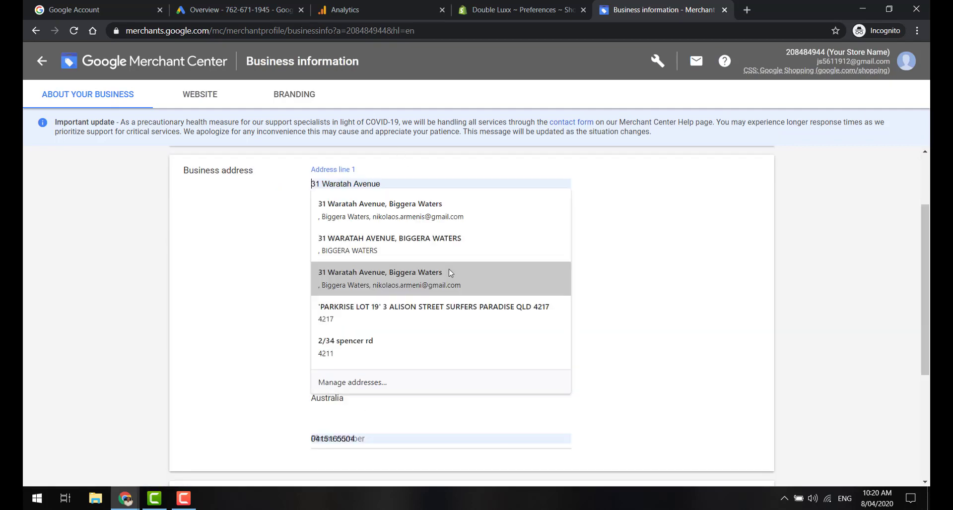
{"action": "left_click", "coordinate": [745, 252]}
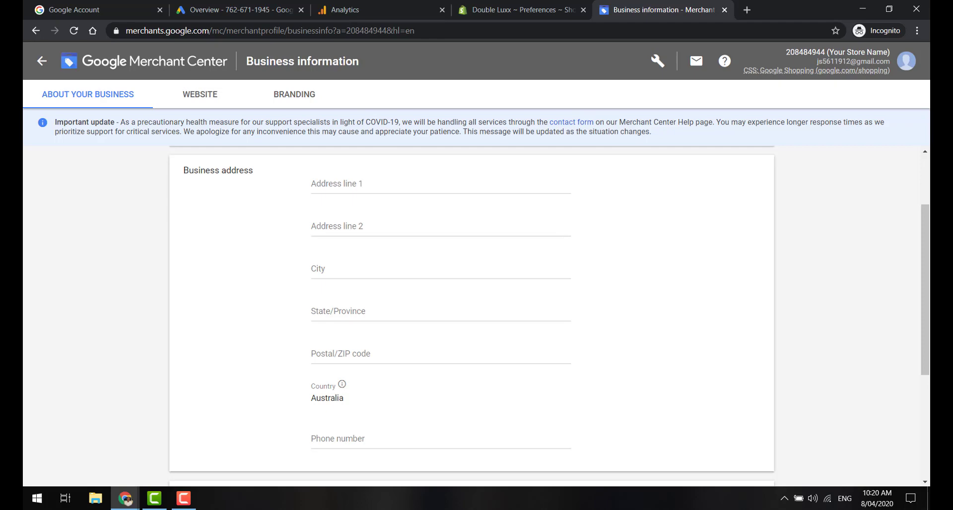
{"action": "left_click", "coordinate": [219, 99]}
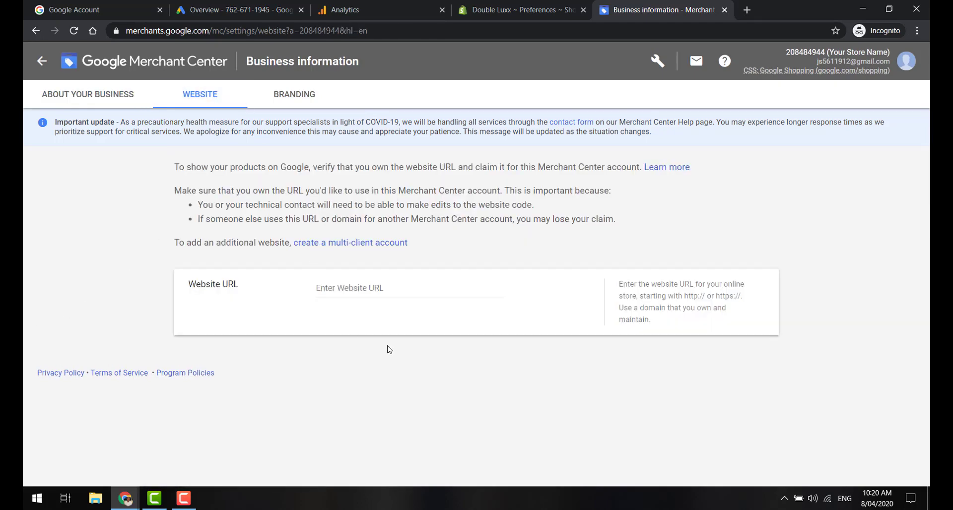
{"action": "left_click", "coordinate": [367, 288]}
{"action": "type", "text": "https://double-luxx.myshopify.com/"}
{"action": "left_click", "coordinate": [758, 357]}
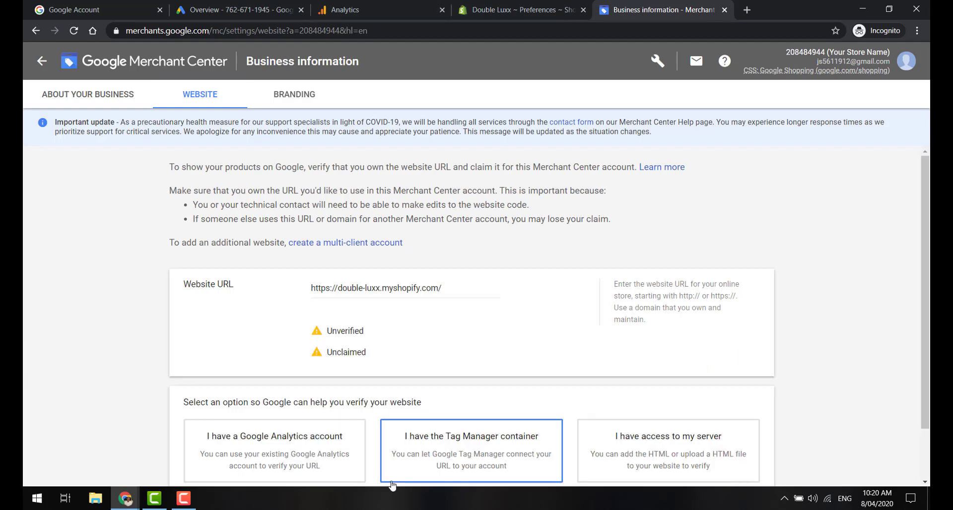
Step: Verify the store's website URL with the existing Google Analytics account option, submitting the verification a second time
{"action": "scroll", "coordinate": [392, 384], "scroll_direction": "down", "scroll_amount": 2}
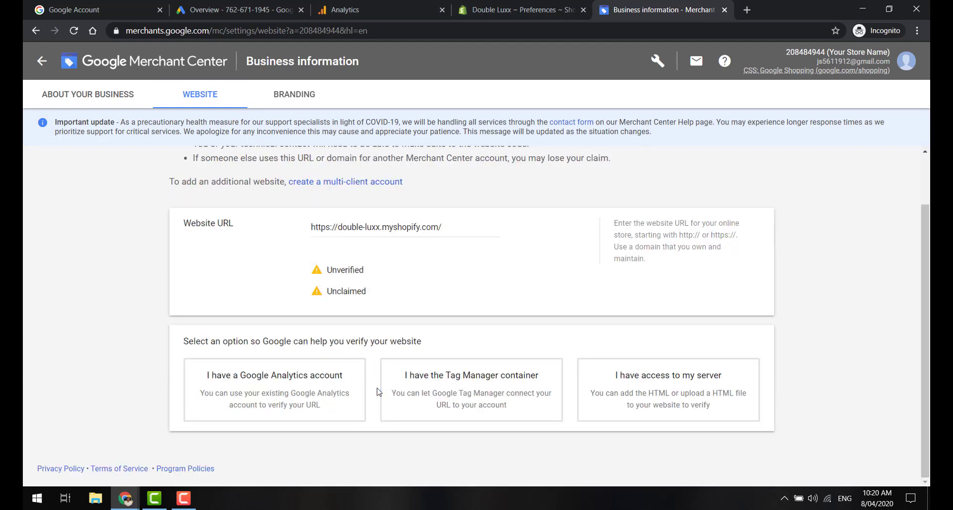
{"action": "left_click", "coordinate": [288, 399]}
{"action": "scroll", "coordinate": [288, 399], "scroll_direction": "down", "scroll_amount": 3}
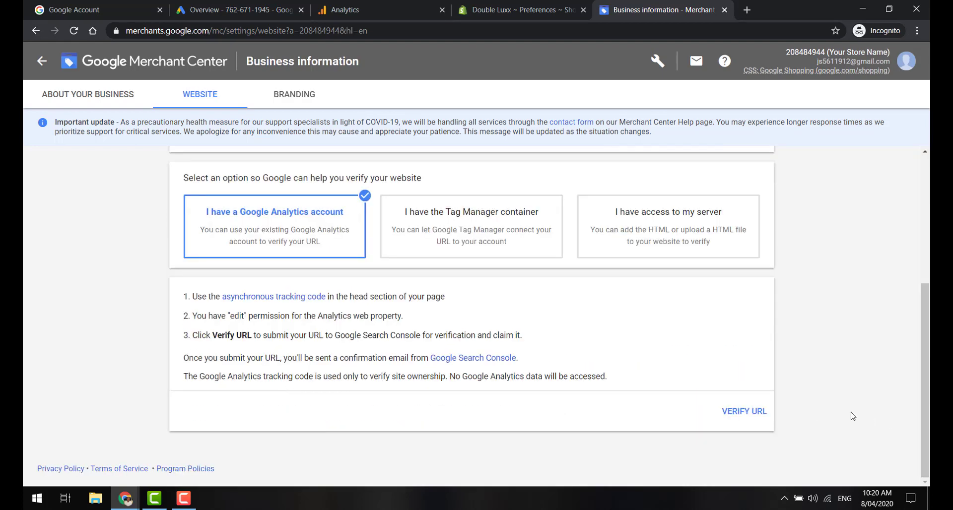
{"action": "left_click", "coordinate": [744, 412]}
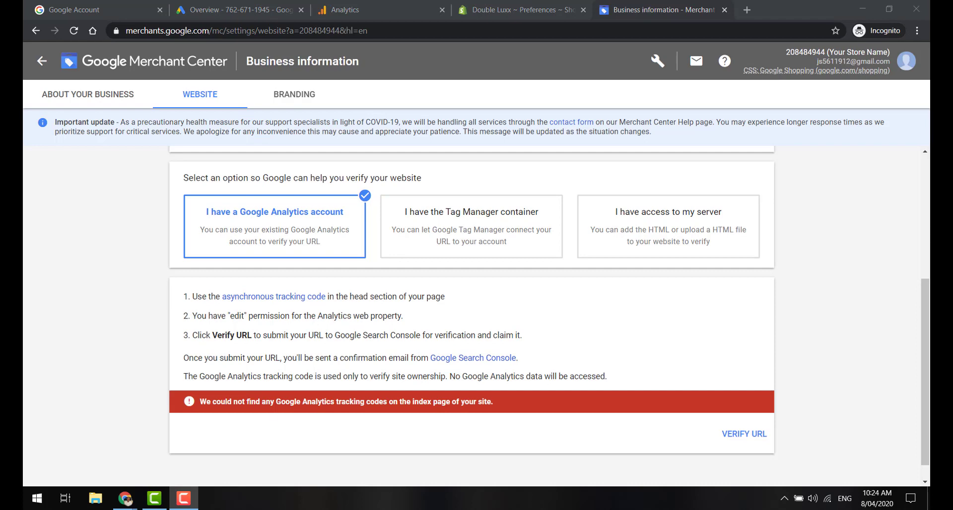
{"action": "left_click", "coordinate": [744, 434]}
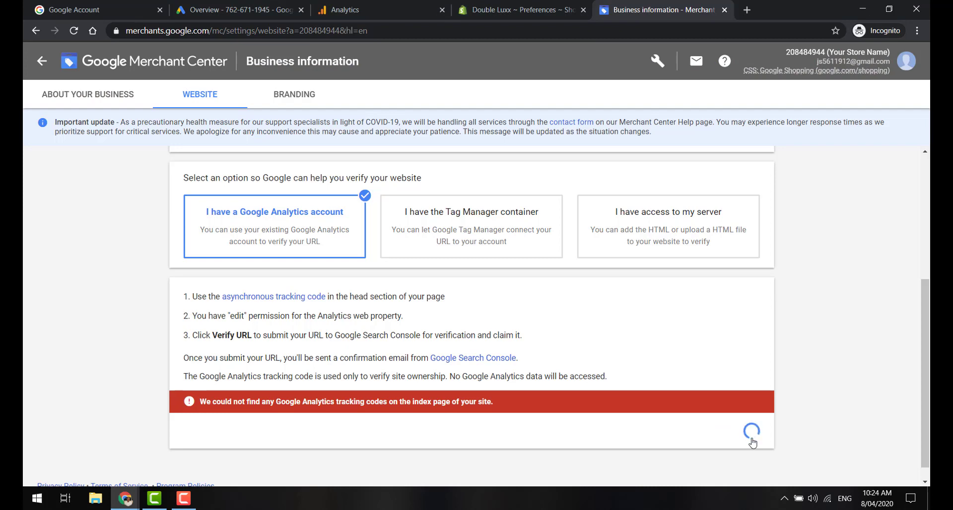
{"action": "left_click", "coordinate": [761, 417]}
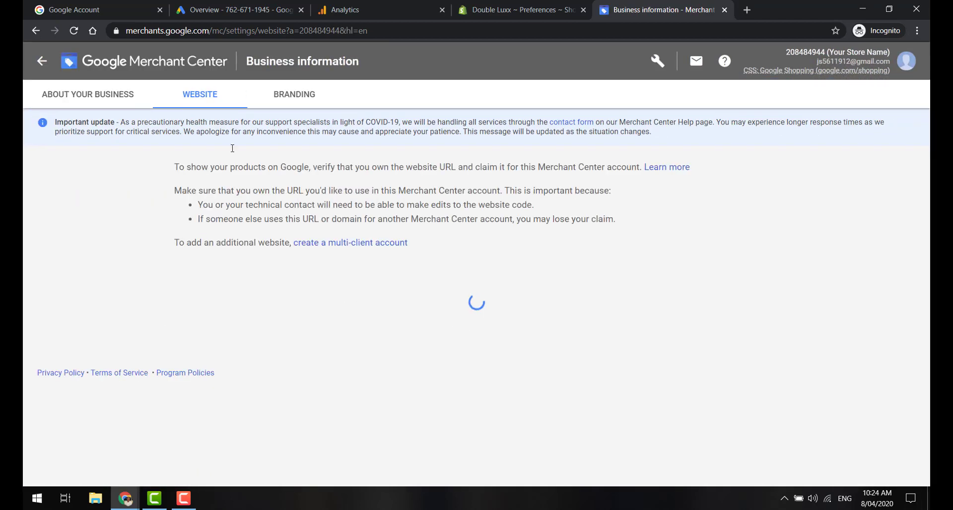
Step: Review the branding settings for the main and accent colors and the square and rectangular logos
{"action": "left_click", "coordinate": [296, 100]}
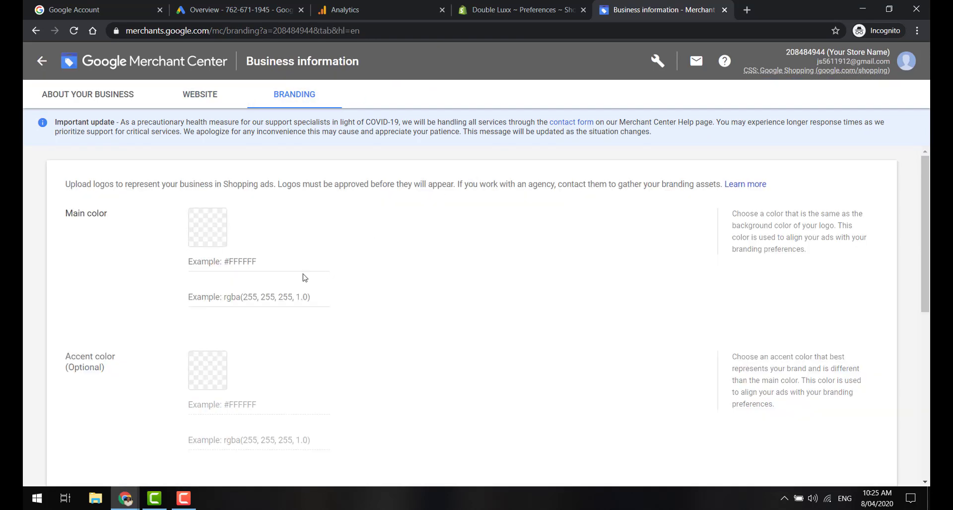
{"action": "scroll", "coordinate": [248, 333], "scroll_direction": "down", "scroll_amount": 5}
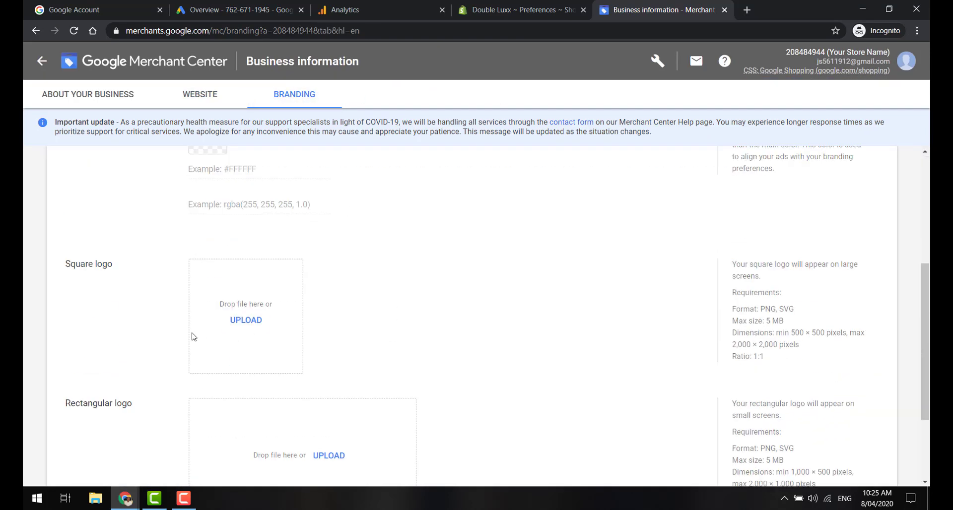
{"action": "scroll", "coordinate": [193, 337], "scroll_direction": "down", "scroll_amount": 3}
{"action": "scroll", "coordinate": [193, 337], "scroll_direction": "up", "scroll_amount": 8}
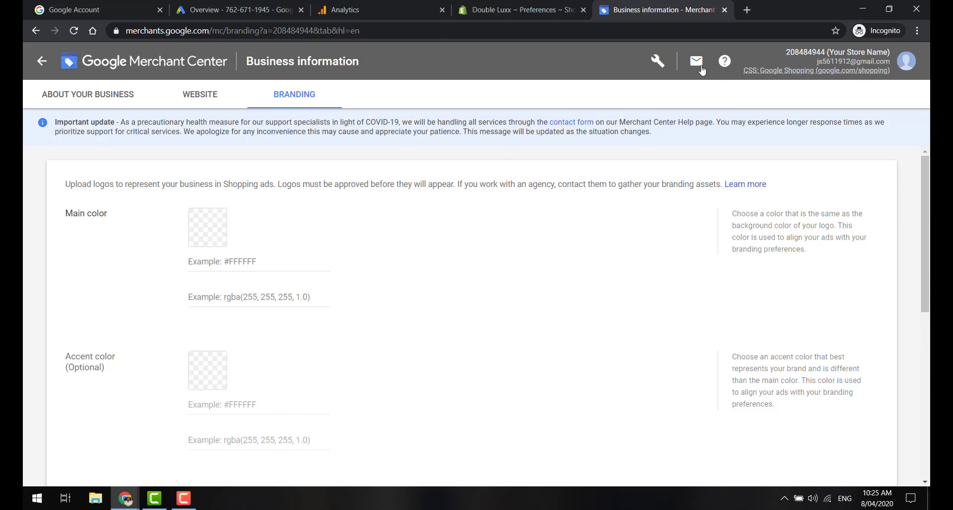
Step: Review the US sales tax options, returning to "Don't set up sales tax at account level" without saving, and view the tax categories
{"action": "left_click", "coordinate": [657, 61]}
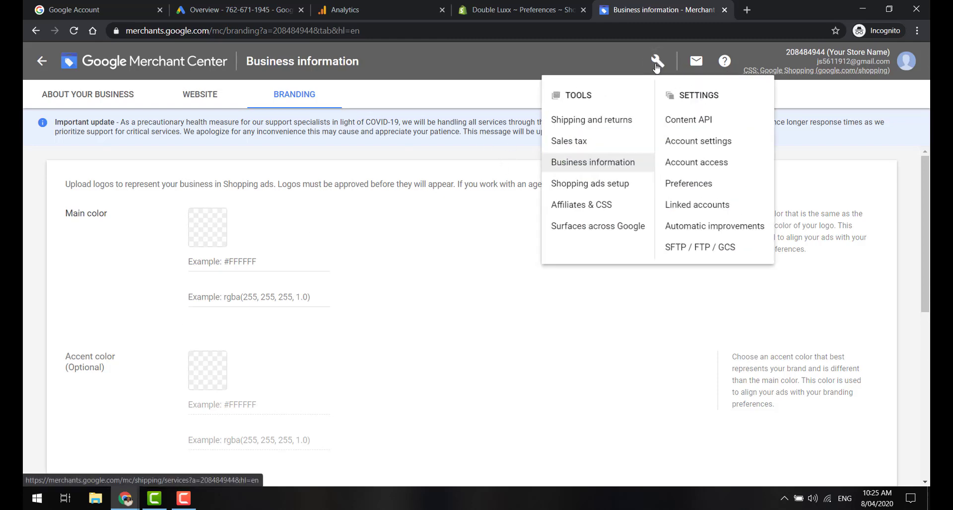
{"action": "left_click", "coordinate": [585, 146]}
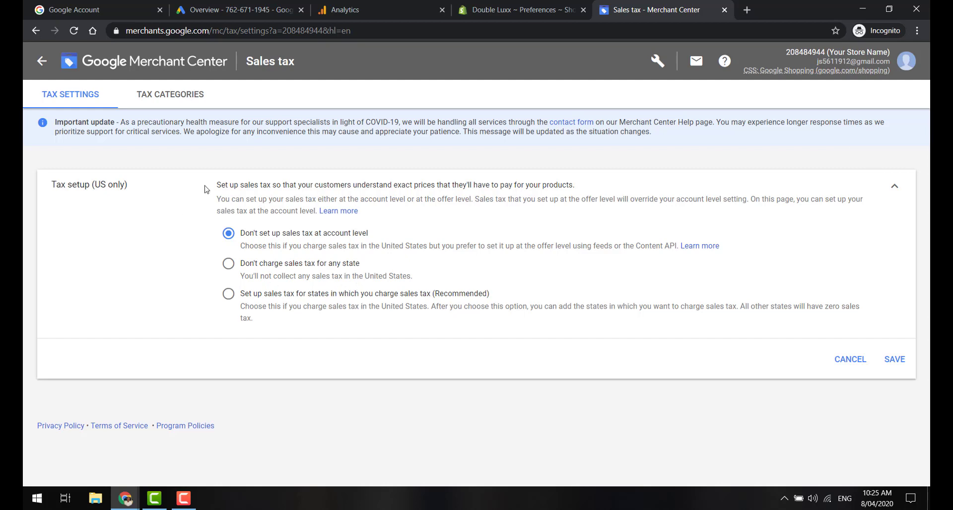
{"action": "left_click", "coordinate": [264, 296]}
{"action": "left_click", "coordinate": [266, 265]}
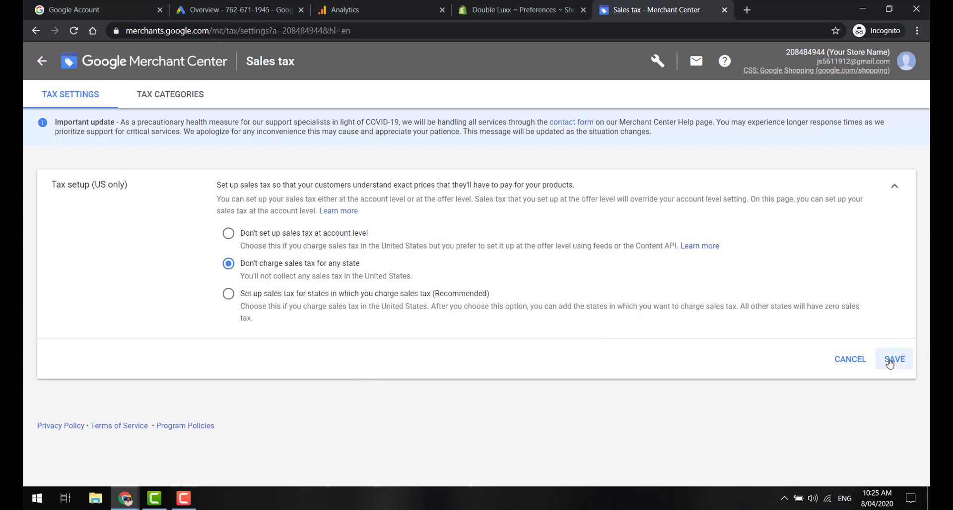
{"action": "left_click", "coordinate": [288, 240]}
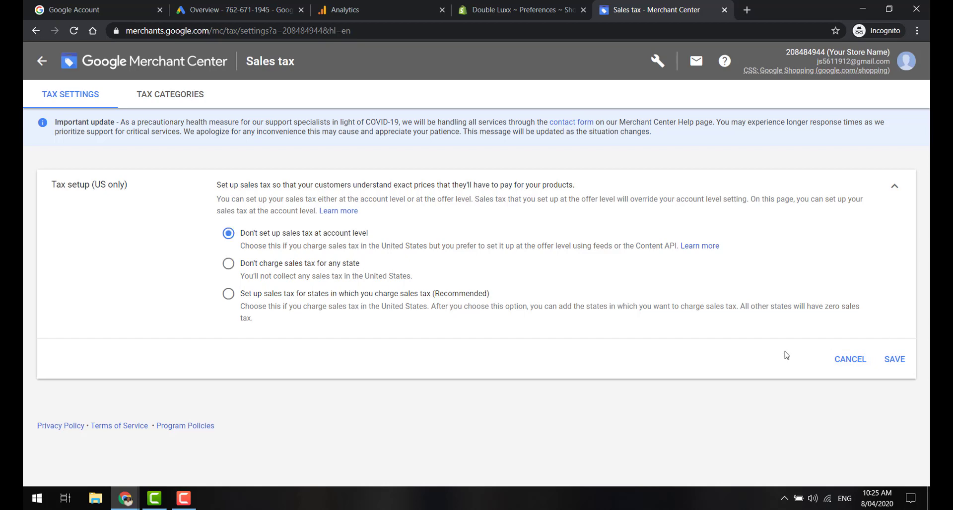
{"action": "left_click", "coordinate": [171, 94]}
Step: Start a new shipping service named Free Shipping with United States as its service area
{"action": "left_click", "coordinate": [657, 61]}
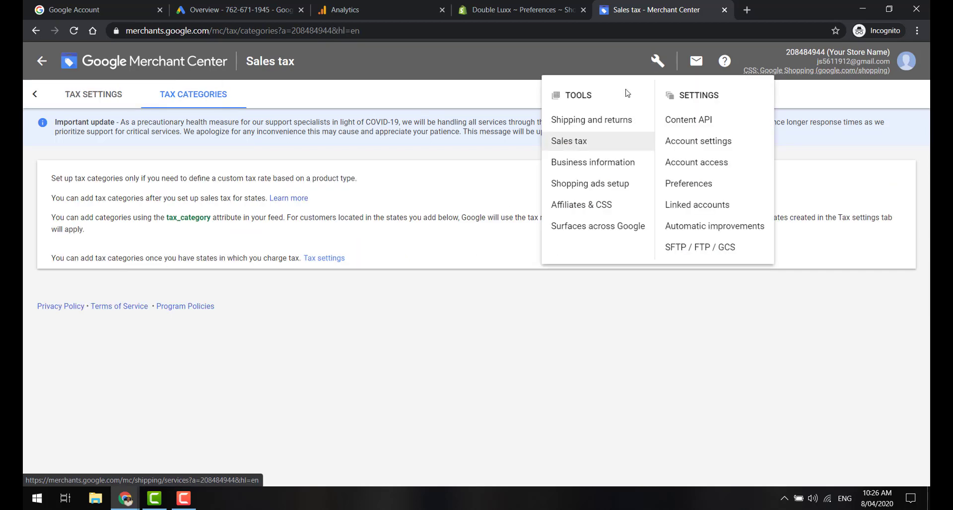
{"action": "left_click", "coordinate": [594, 122]}
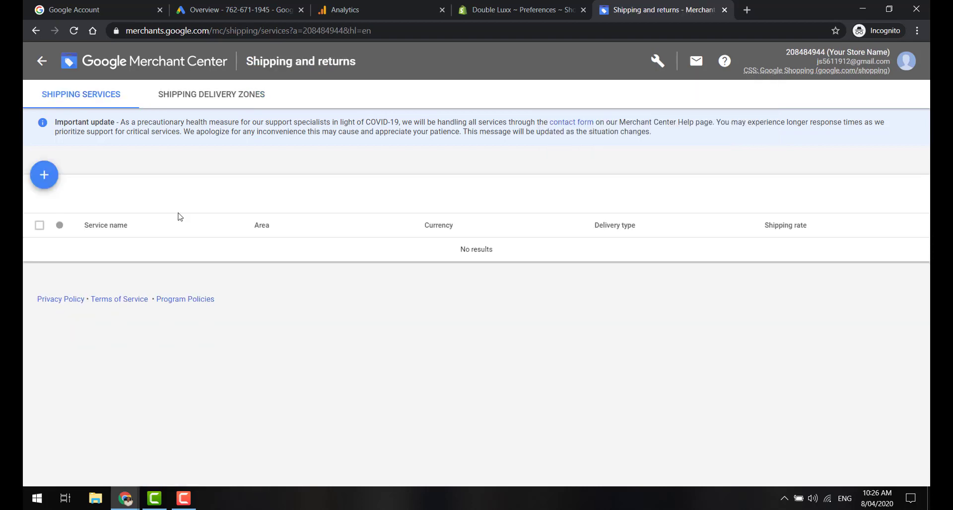
{"action": "left_click", "coordinate": [44, 175]}
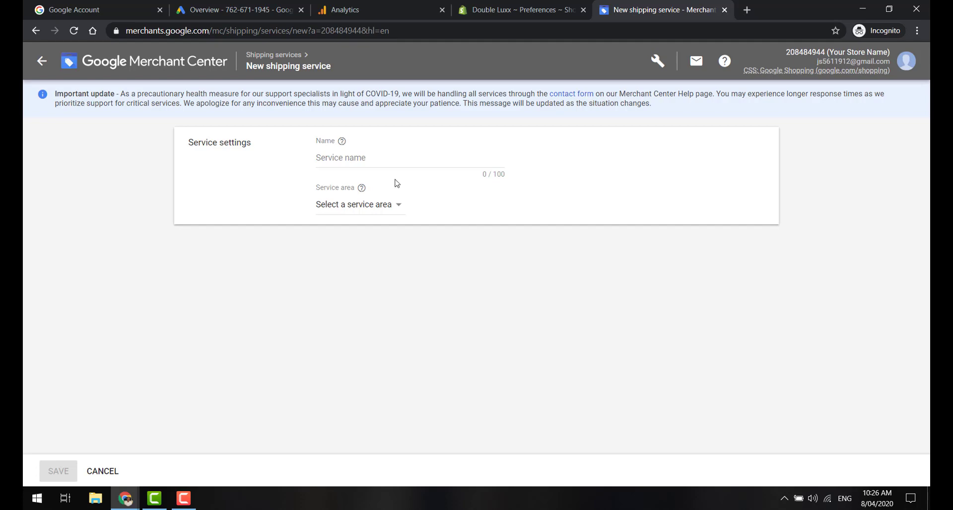
{"action": "left_click", "coordinate": [343, 164]}
{"action": "type", "text": "Free Sh"}
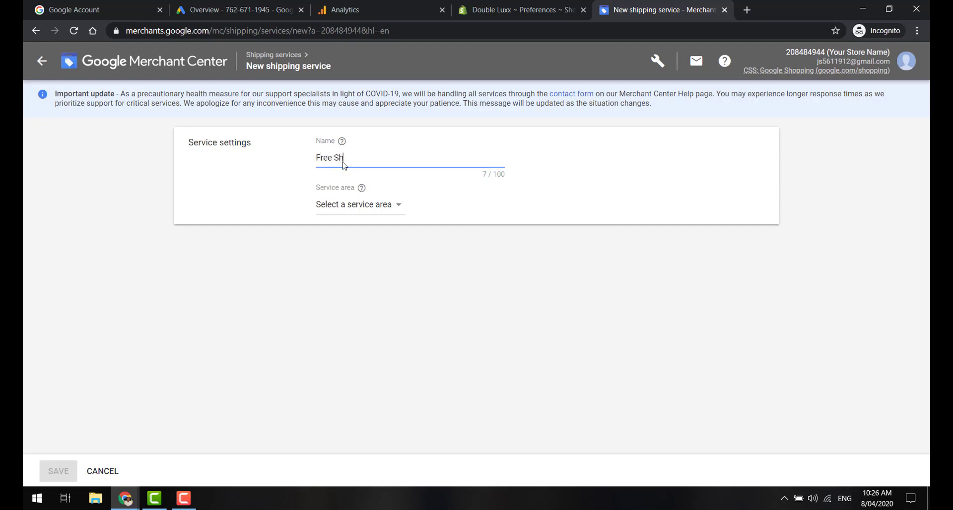
{"action": "type", "text": "ipping"}
{"action": "left_click", "coordinate": [355, 209]}
{"action": "scroll", "coordinate": [401, 256], "scroll_direction": "down", "scroll_amount": 15}
{"action": "left_click", "coordinate": [366, 384]}
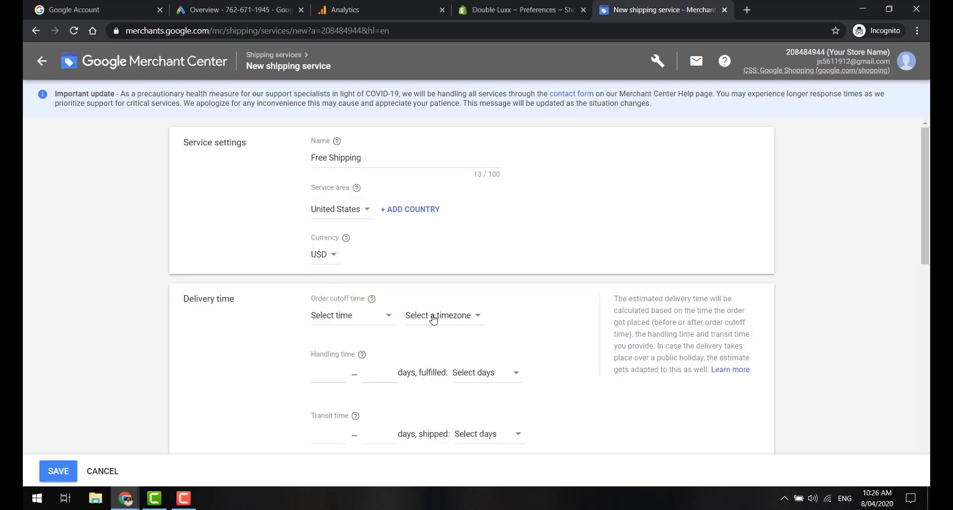
Step: Leave the order cutoff time unset and set the handling time to 1–3 days, fulfilled Mon – Fri
{"action": "scroll", "coordinate": [432, 315], "scroll_direction": "down", "scroll_amount": 2}
{"action": "left_click", "coordinate": [345, 220]}
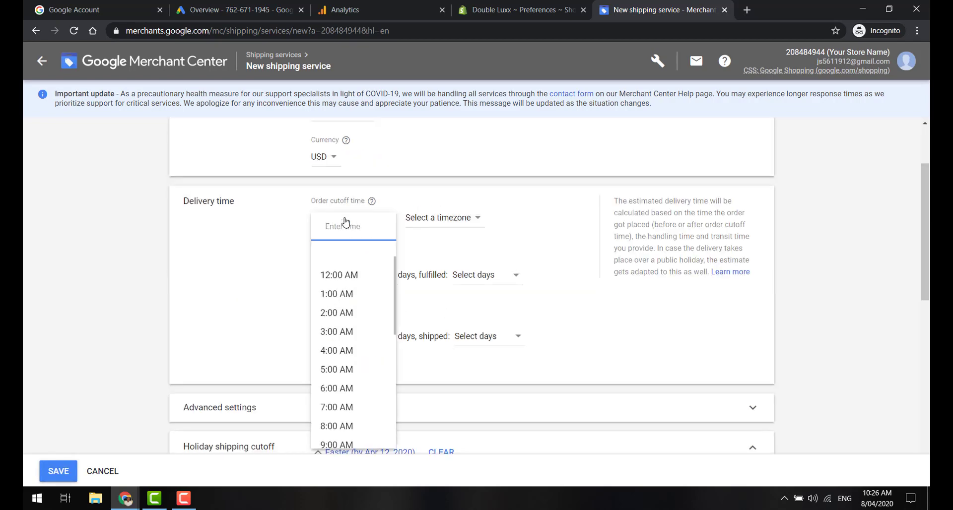
{"action": "left_click", "coordinate": [548, 232]}
{"action": "left_click", "coordinate": [335, 276]}
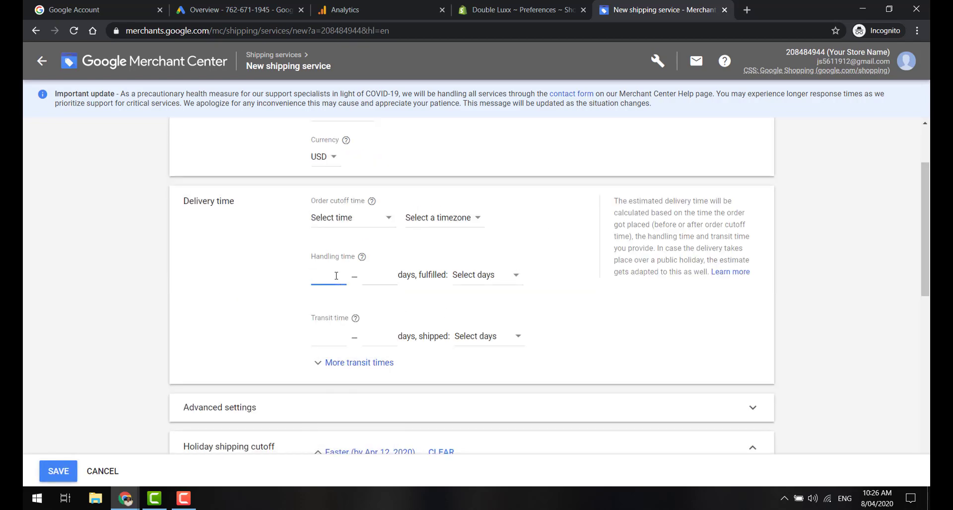
{"action": "type", "text": "1"}
{"action": "key", "text": "Tab"}
{"action": "type", "text": "3"}
{"action": "left_click", "coordinate": [498, 284]}
{"action": "left_click", "coordinate": [489, 291]}
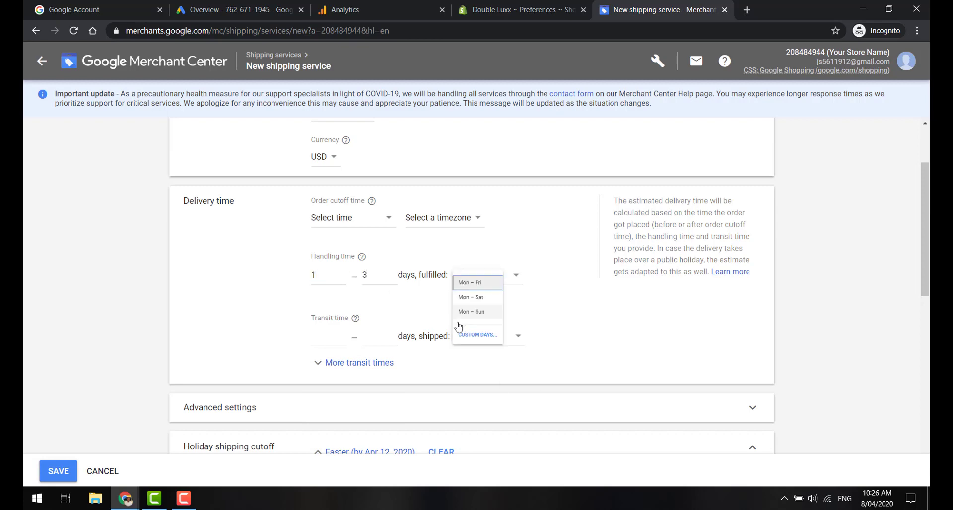
Step: Set the shipping service's transit time to 2–10 days, shipped Mon – Fri
{"action": "left_click", "coordinate": [332, 344]}
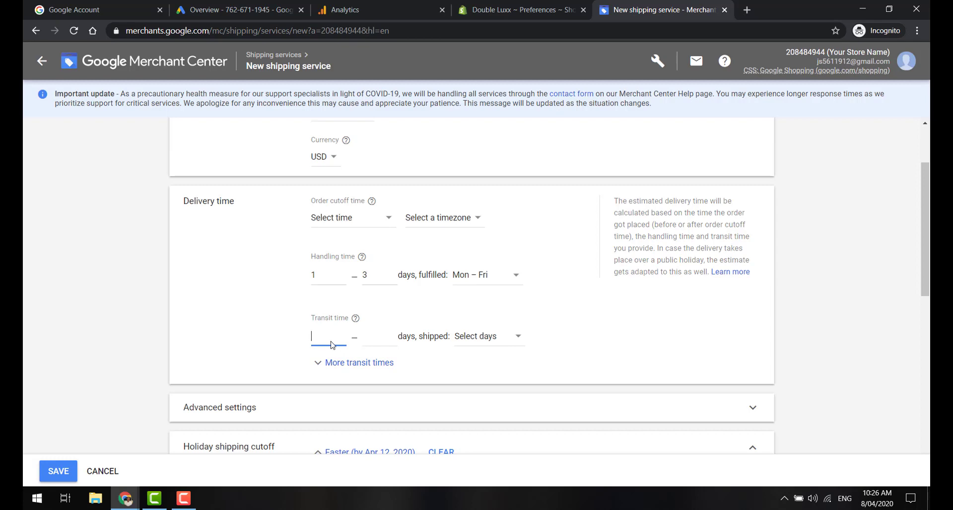
{"action": "type", "text": "2"}
{"action": "key", "text": "Tab"}
{"action": "double_click", "coordinate": [386, 339]}
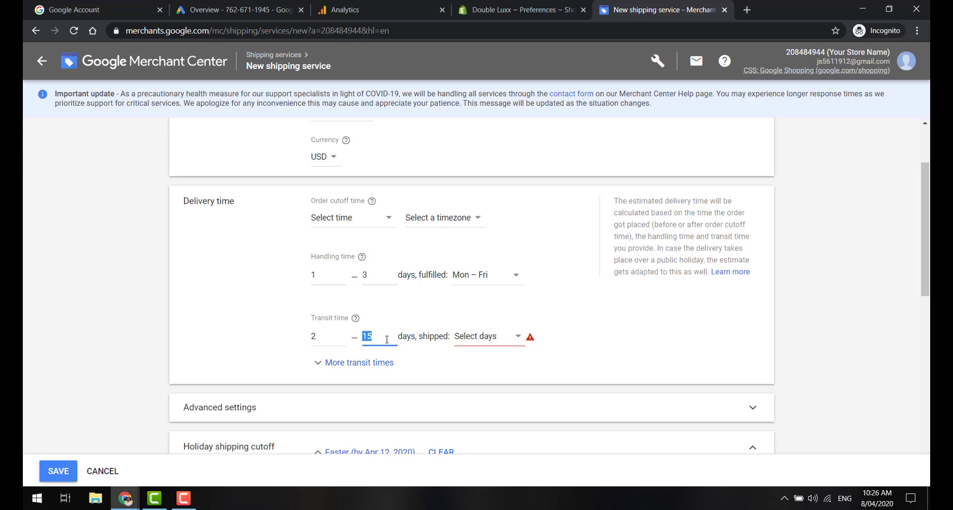
{"action": "left_click", "coordinate": [307, 341]}
{"action": "double_click", "coordinate": [381, 337]}
{"action": "type", "text": "10"}
{"action": "left_click", "coordinate": [463, 347]}
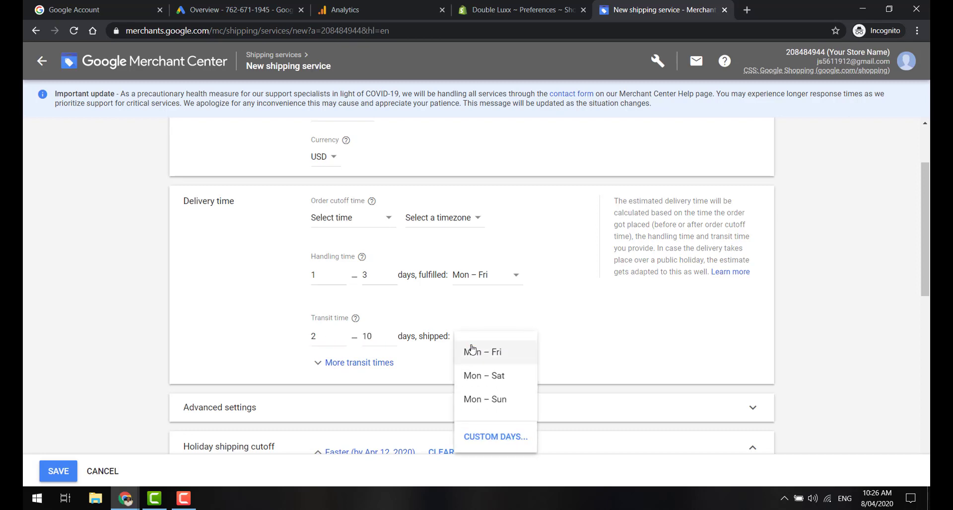
{"action": "left_click", "coordinate": [505, 351]}
{"action": "scroll", "coordinate": [510, 355], "scroll_direction": "down", "scroll_amount": 4}
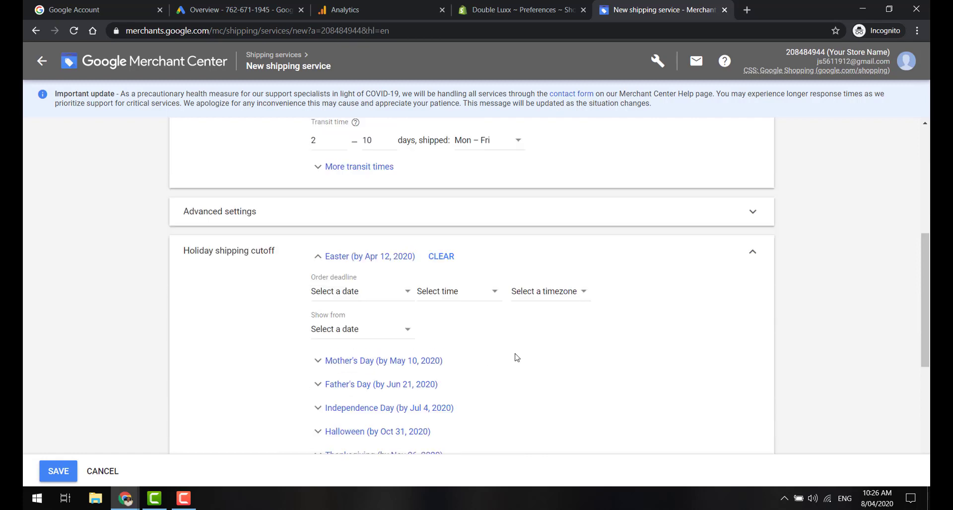
Step: Add a shipping rate named Free Shipping with a single fixed rate of $0 for all orders, and save the shipping service
{"action": "scroll", "coordinate": [516, 357], "scroll_direction": "down", "scroll_amount": 6}
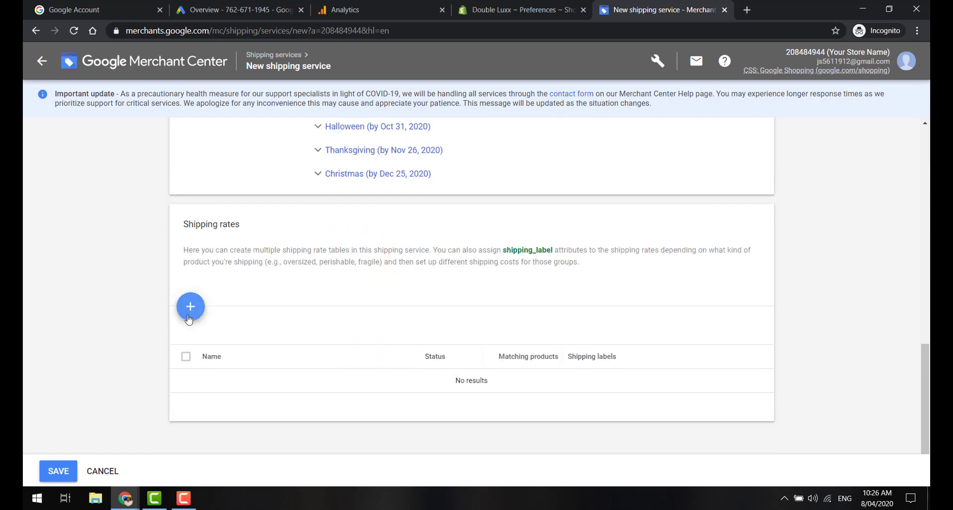
{"action": "left_click", "coordinate": [189, 313]}
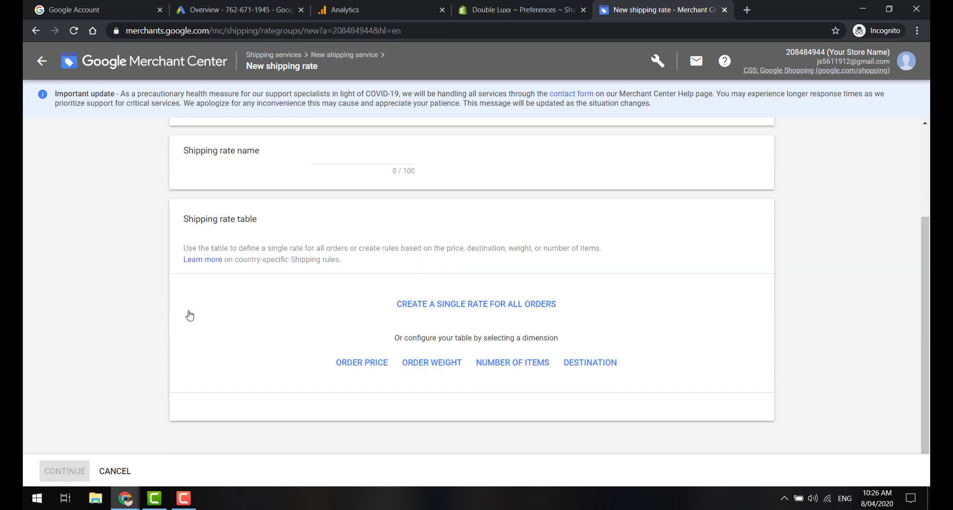
{"action": "left_click", "coordinate": [375, 155]}
{"action": "type", "text": "FreeShipping"}
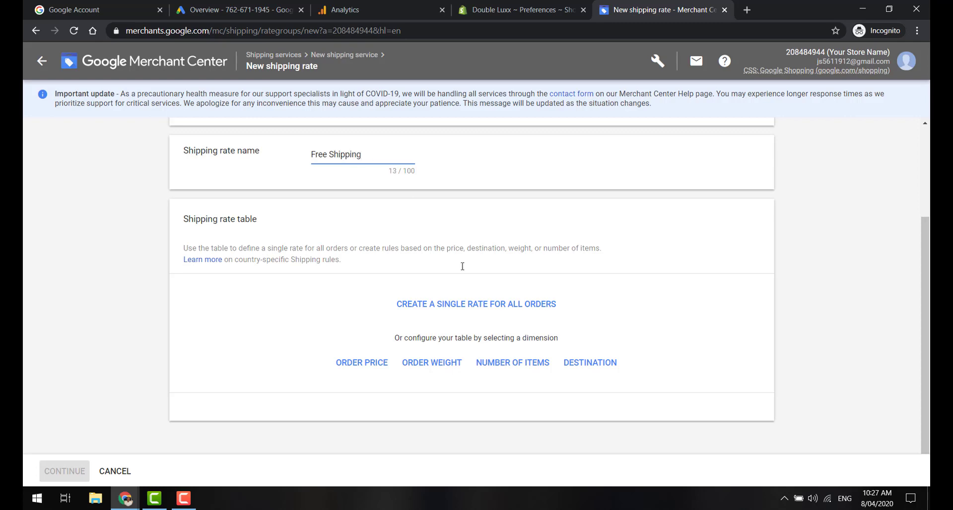
{"action": "left_click", "coordinate": [501, 304]}
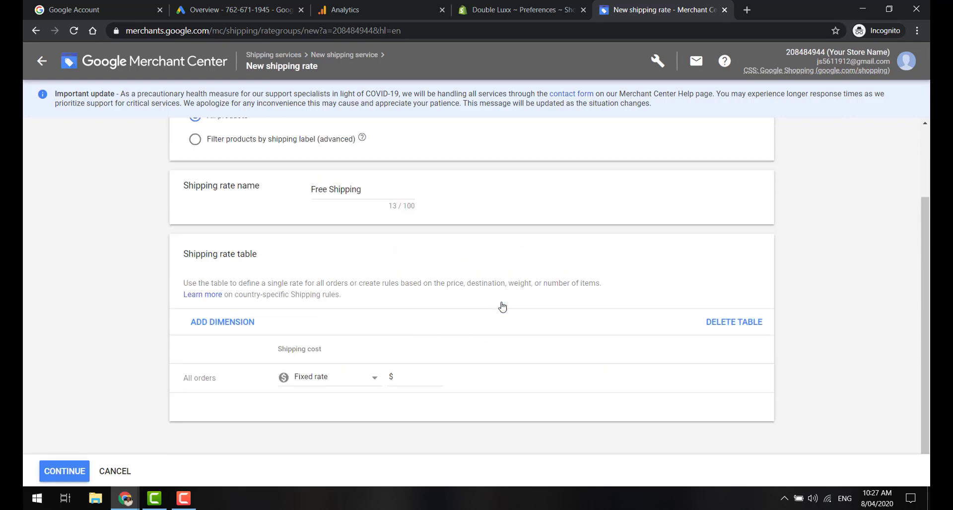
{"action": "left_click", "coordinate": [425, 379]}
{"action": "type", "text": "0"}
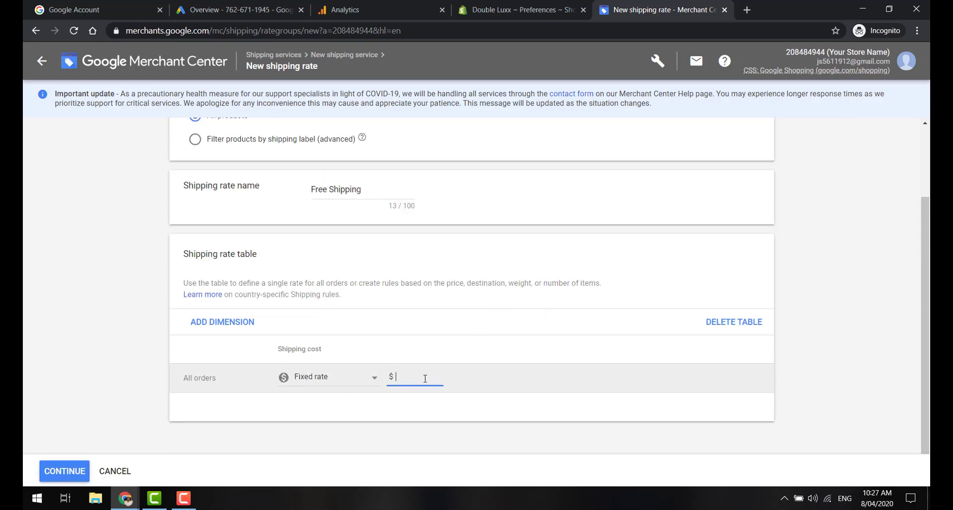
{"action": "left_click", "coordinate": [60, 471]}
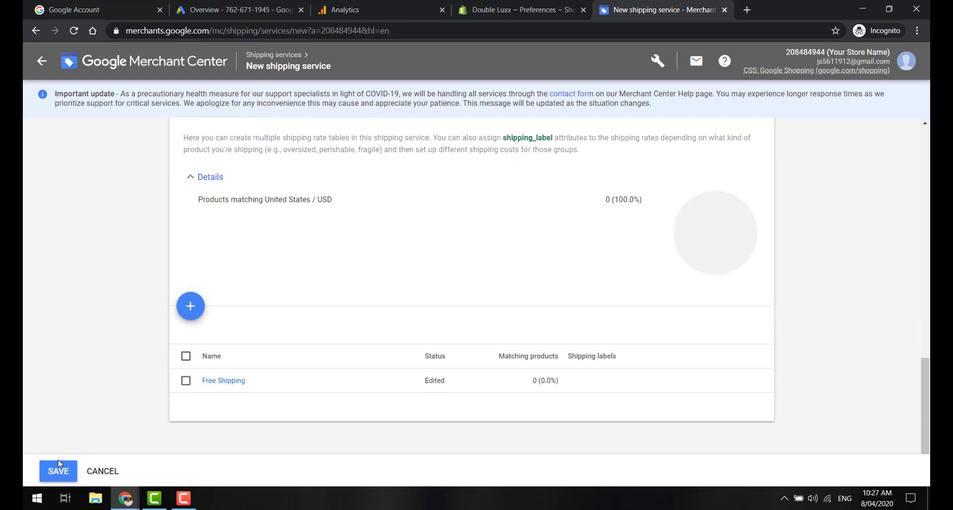
{"action": "left_click", "coordinate": [58, 471]}
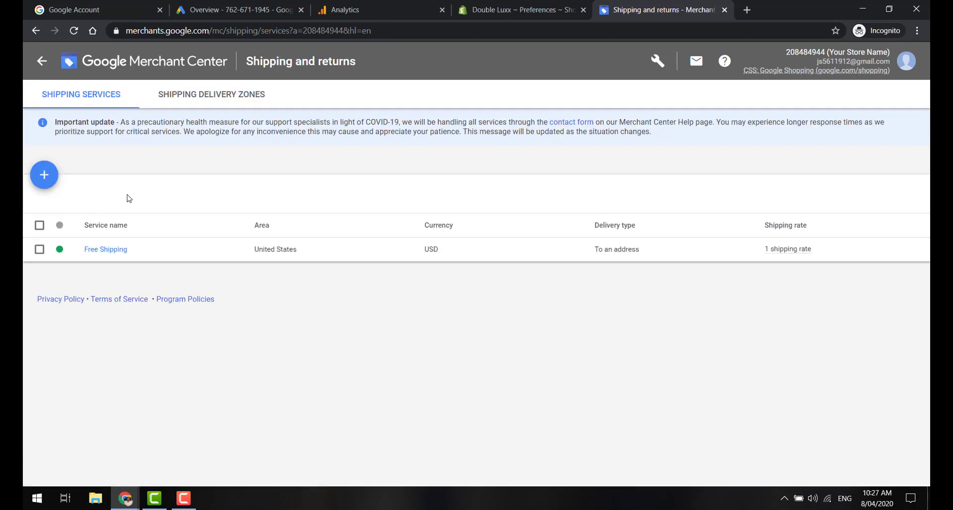
Step: Switch to Shopify, search its App Store for "feed for google shopping" and open the Feed For Google Shopping listing
{"action": "left_click", "coordinate": [659, 62]}
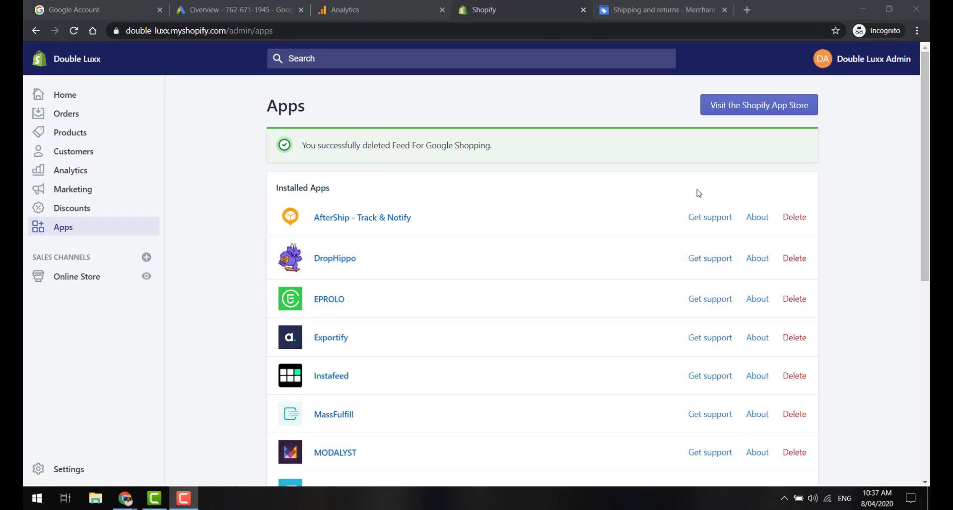
{"action": "left_click", "coordinate": [740, 114]}
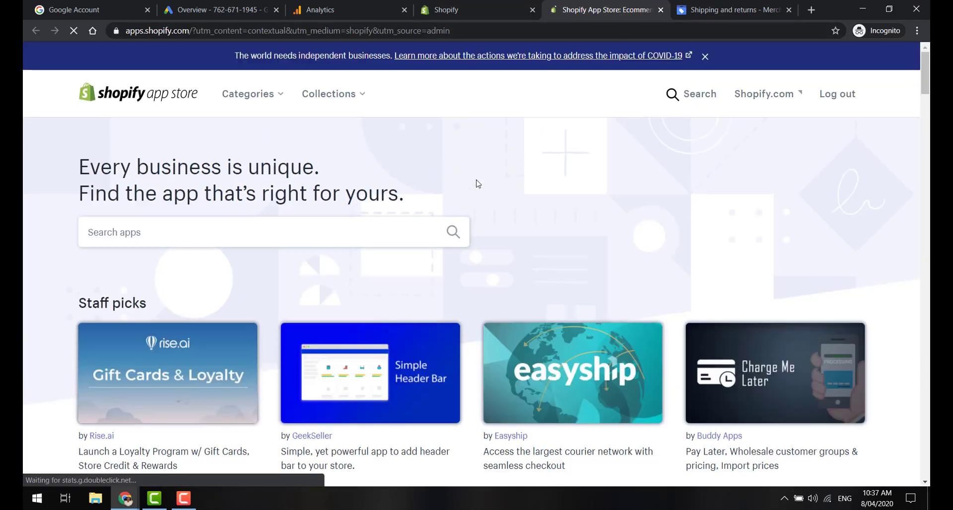
{"action": "left_click", "coordinate": [388, 229]}
{"action": "type", "text": "feed"}
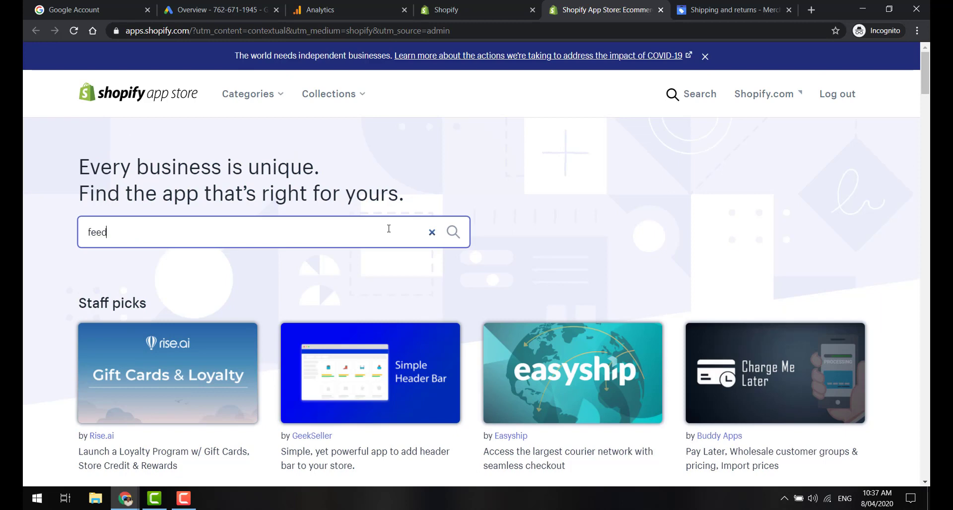
{"action": "type", "text": " for google s"}
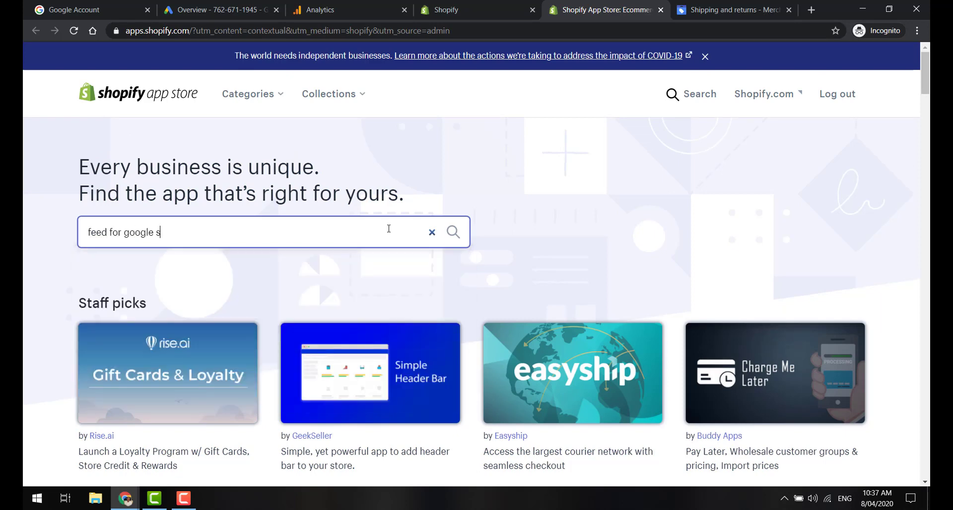
{"action": "type", "text": "hopping"}
{"action": "key", "text": "Return"}
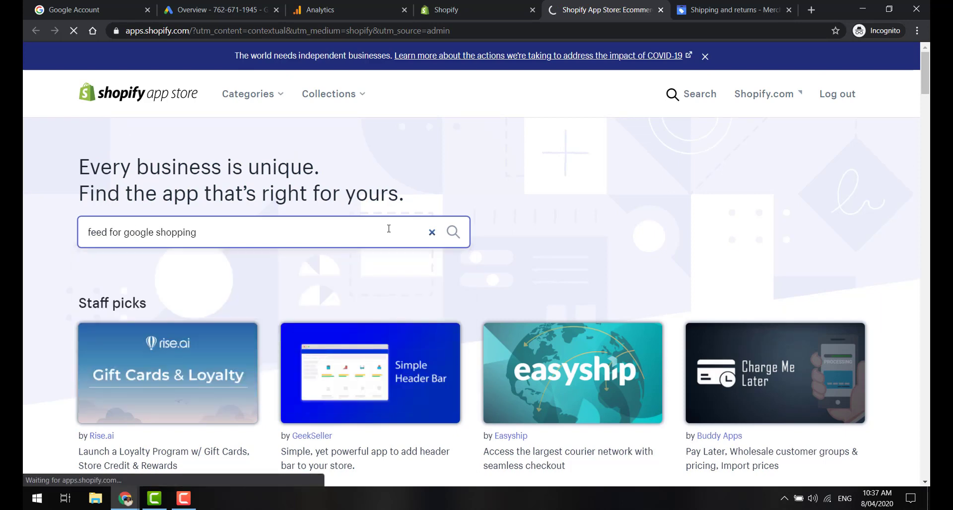
{"action": "scroll", "coordinate": [433, 288], "scroll_direction": "down", "scroll_amount": 1}
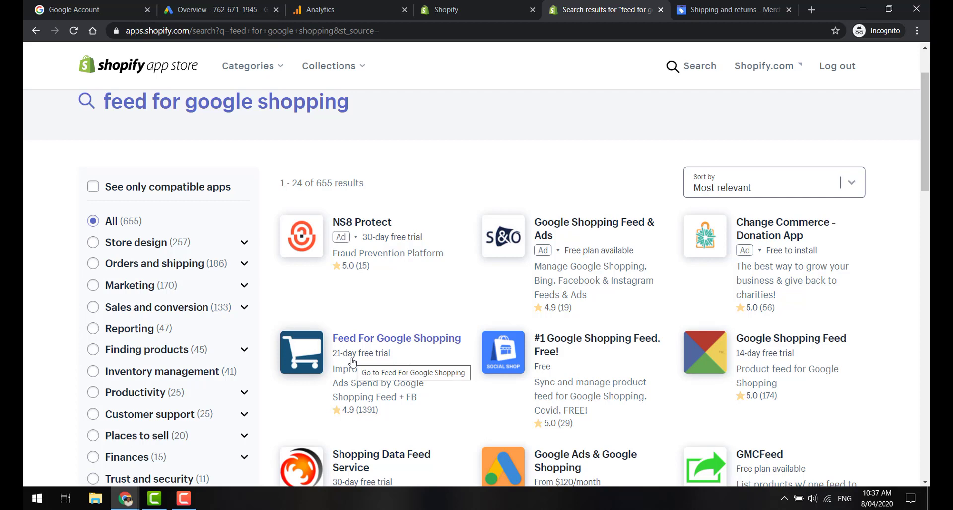
{"action": "left_click", "coordinate": [347, 342]}
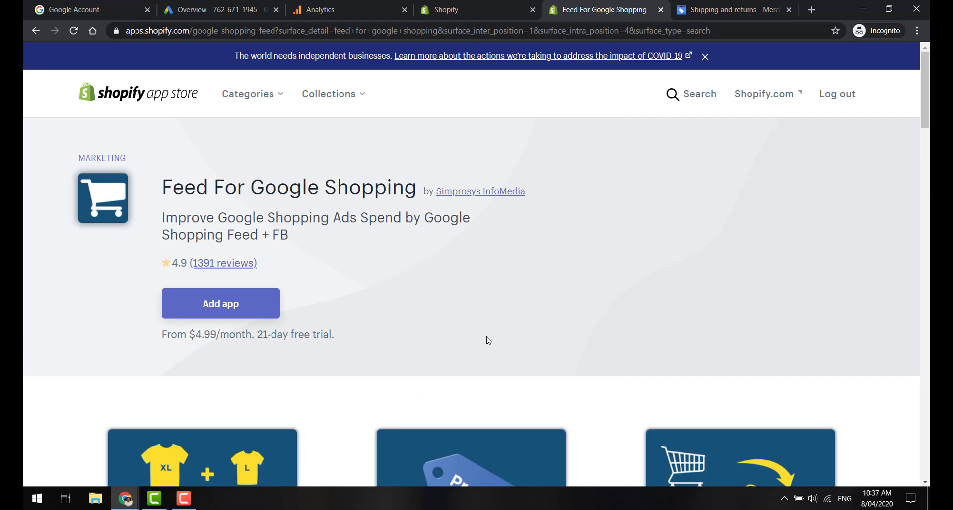
Step: Review the monthly price and features on the Feed For Google Shopping listing, and install the app on the store
{"action": "double_click", "coordinate": [206, 337]}
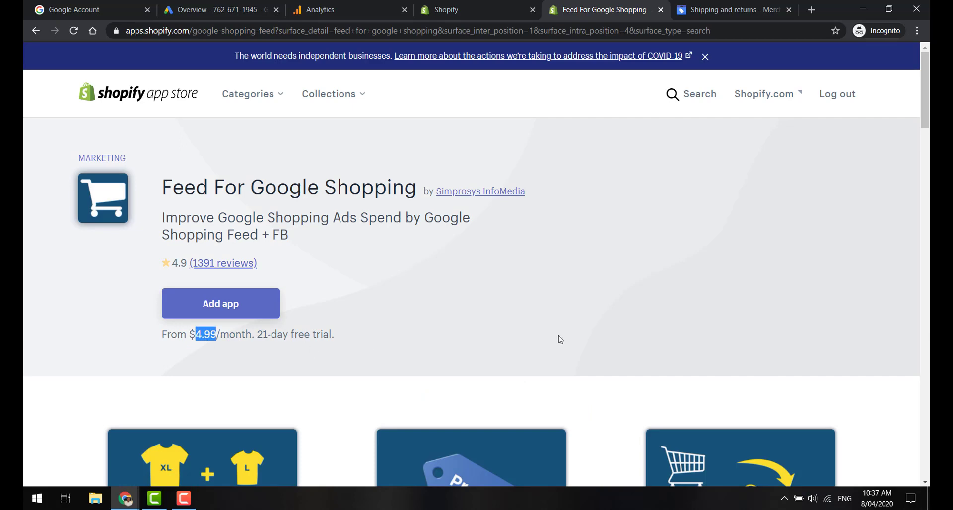
{"action": "scroll", "coordinate": [557, 336], "scroll_direction": "down", "scroll_amount": 3}
{"action": "scroll", "coordinate": [557, 335], "scroll_direction": "up", "scroll_amount": 2}
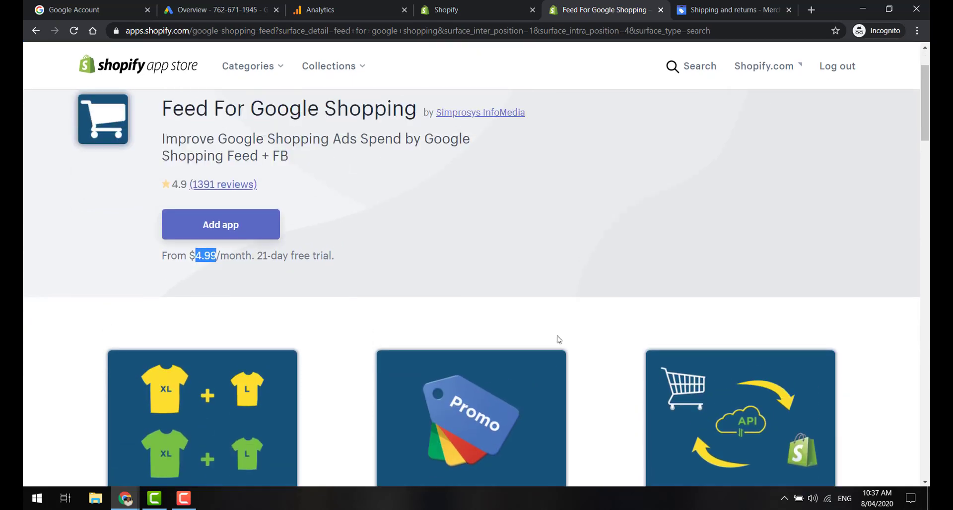
{"action": "scroll", "coordinate": [556, 336], "scroll_direction": "down", "scroll_amount": 2}
{"action": "scroll", "coordinate": [556, 336], "scroll_direction": "up", "scroll_amount": 2}
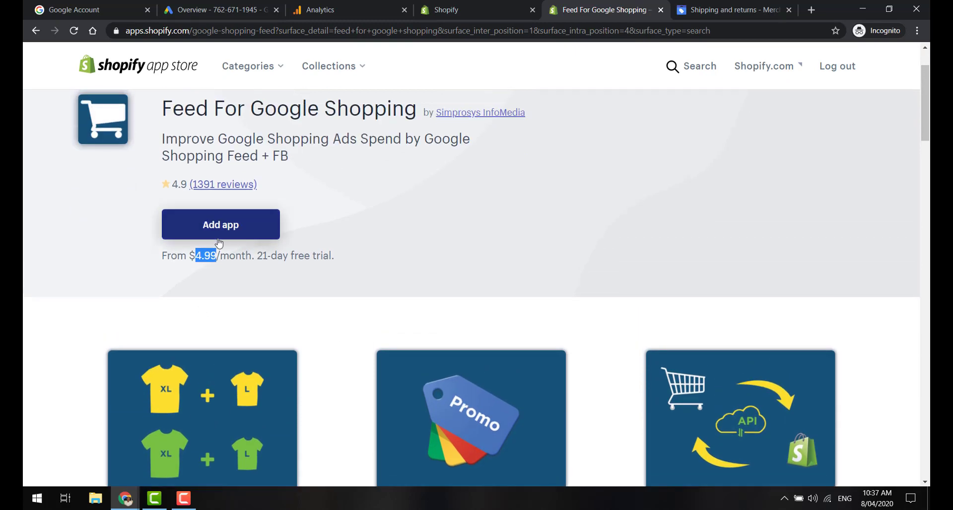
{"action": "scroll", "coordinate": [340, 277], "scroll_direction": "down", "scroll_amount": 5}
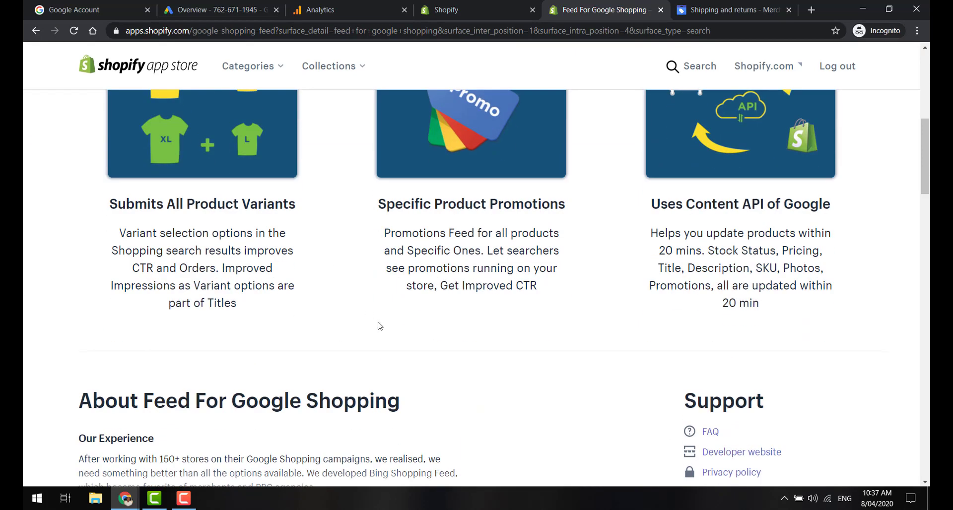
{"action": "scroll", "coordinate": [378, 326], "scroll_direction": "up", "scroll_amount": 1}
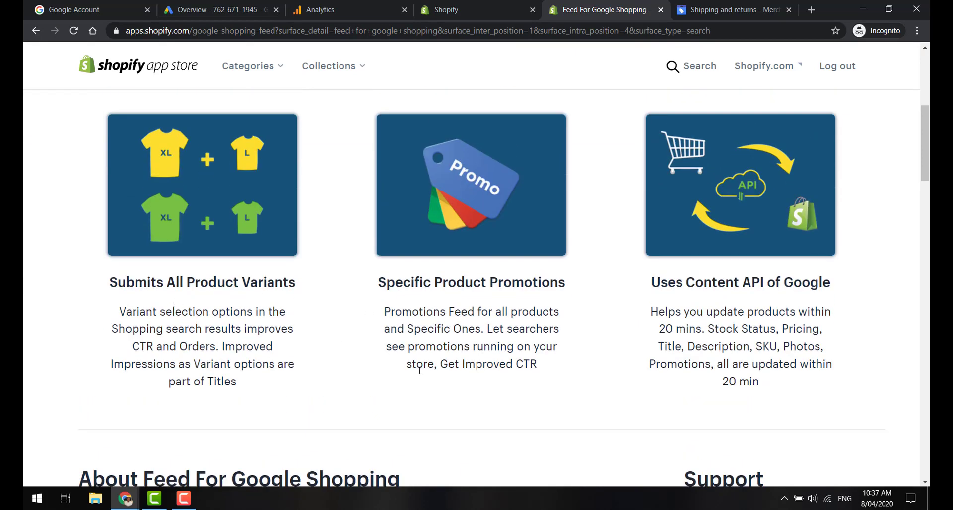
{"action": "scroll", "coordinate": [419, 370], "scroll_direction": "up", "scroll_amount": 3}
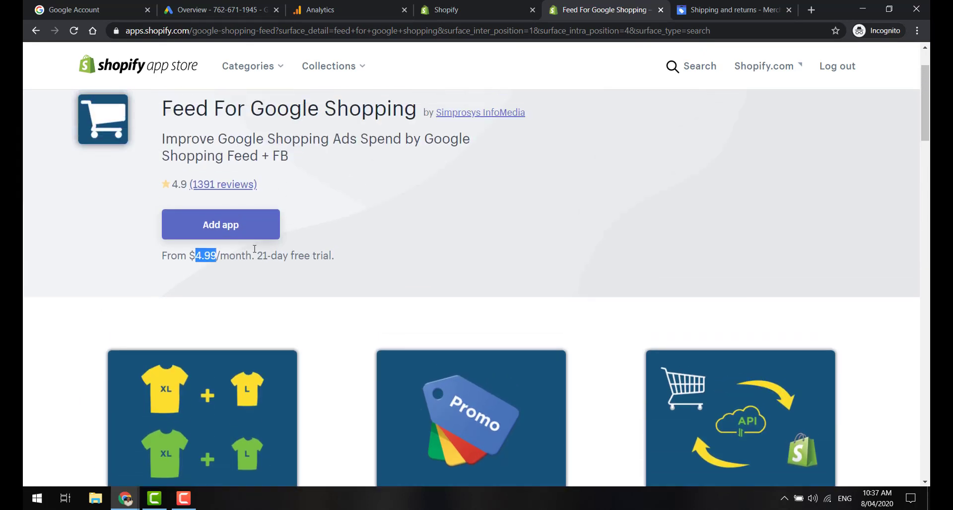
{"action": "left_click", "coordinate": [238, 224]}
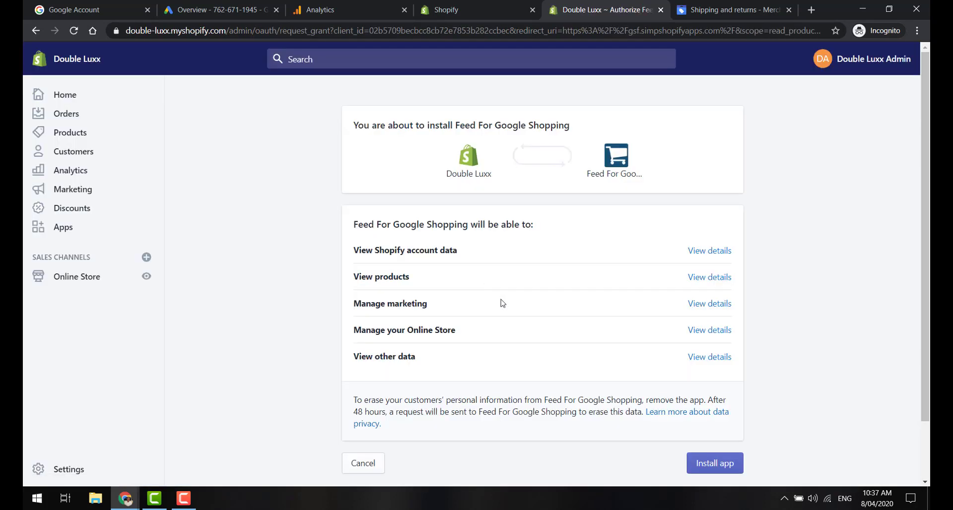
{"action": "left_click", "coordinate": [709, 469]}
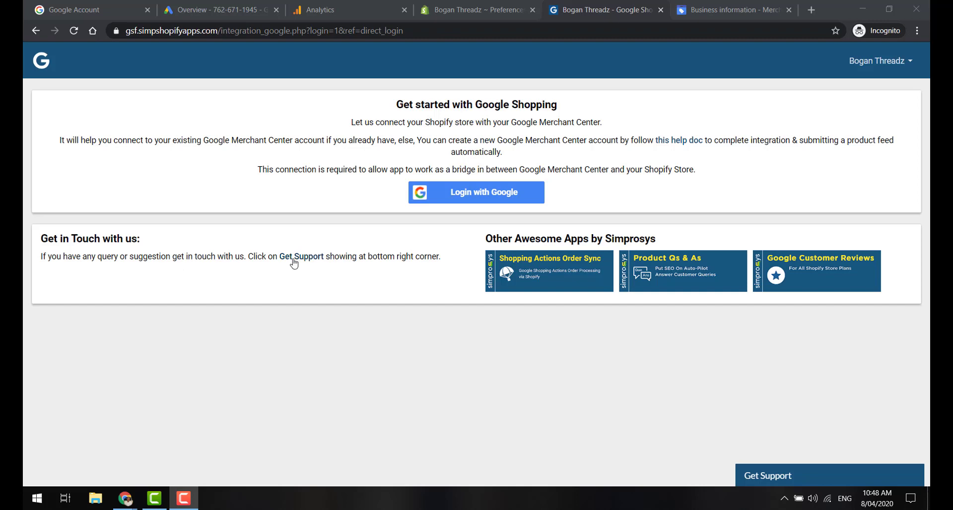
Step: Connect the store to the Google Merchant Center account through Google login, and confirm that the required programs are enabled
{"action": "left_click", "coordinate": [499, 198]}
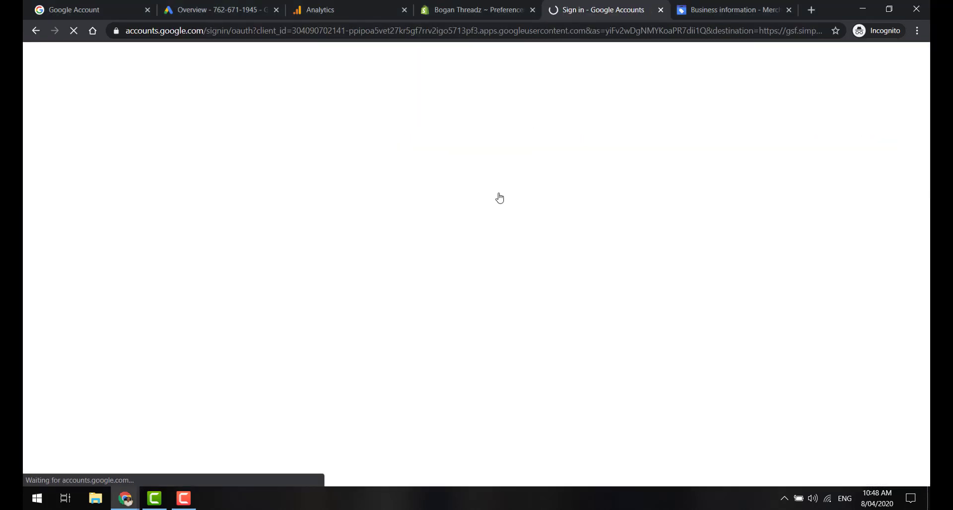
{"action": "left_click", "coordinate": [481, 248]}
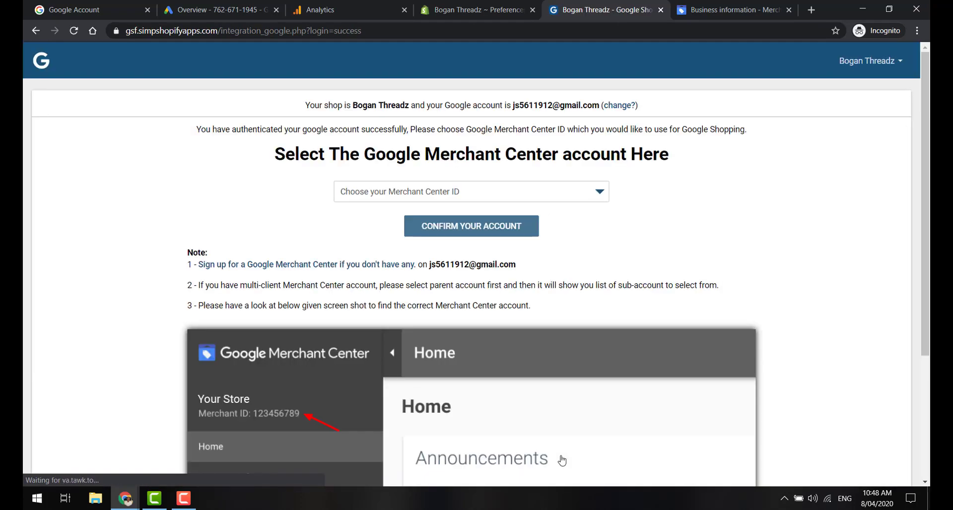
{"action": "left_click", "coordinate": [496, 196]}
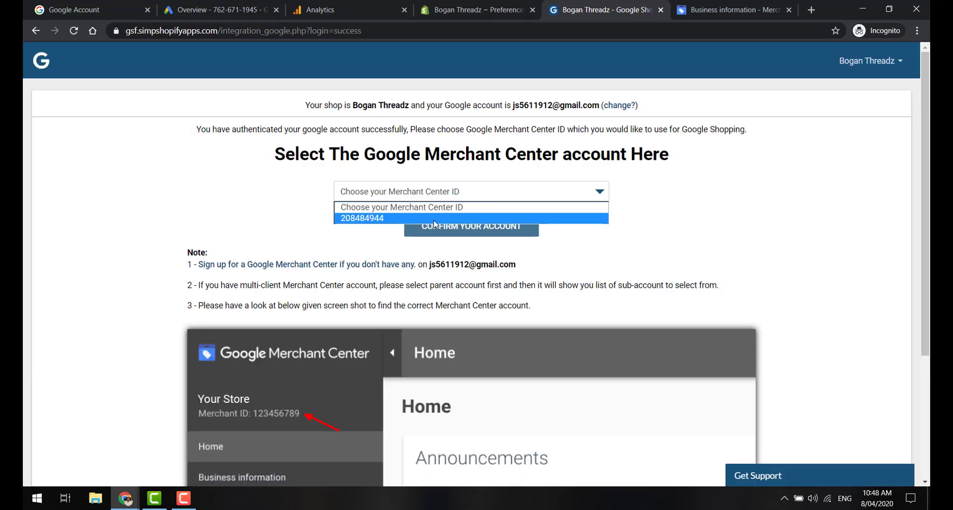
{"action": "left_click", "coordinate": [453, 218]}
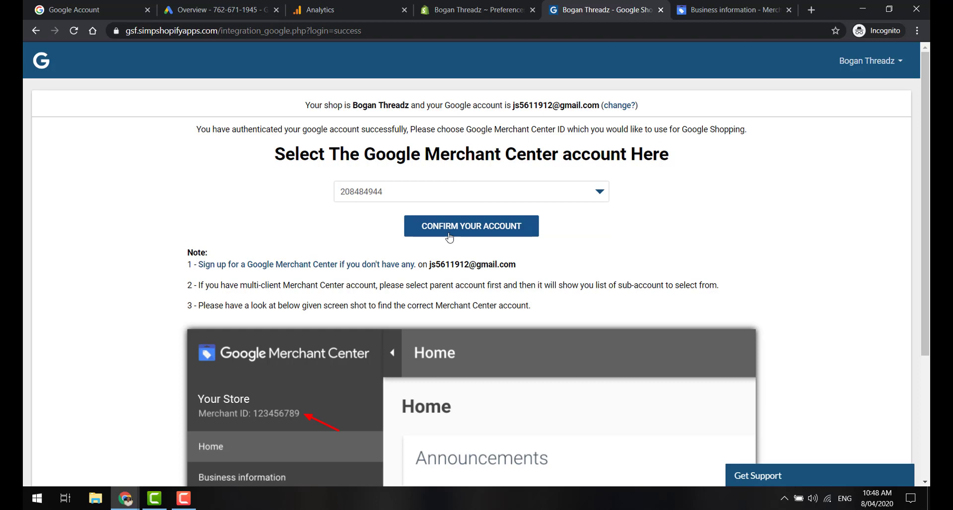
{"action": "left_click", "coordinate": [449, 236]}
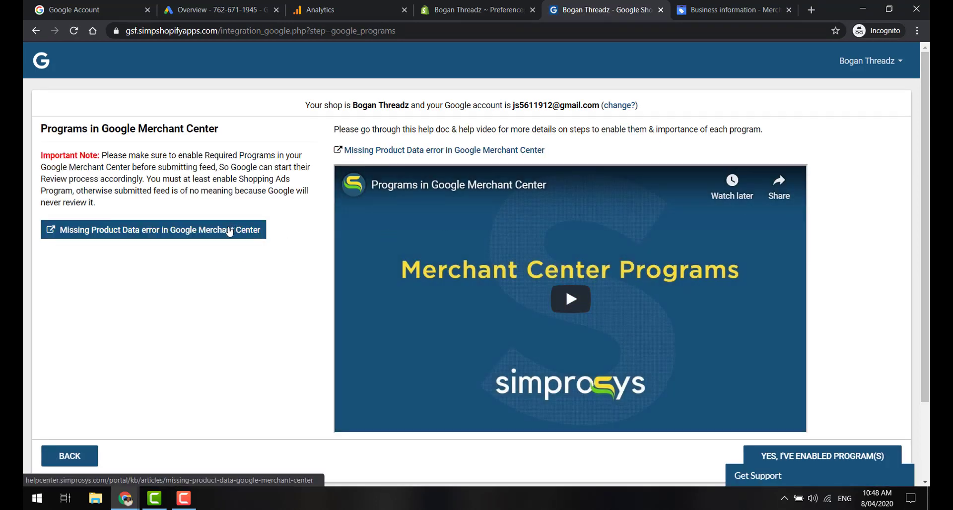
{"action": "scroll", "coordinate": [228, 234], "scroll_direction": "down", "scroll_amount": 2}
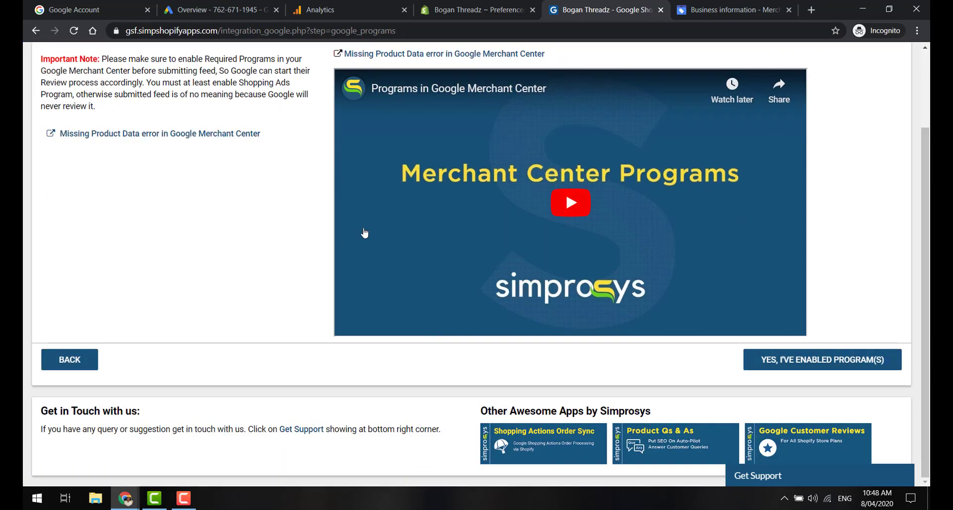
{"action": "left_click", "coordinate": [873, 358]}
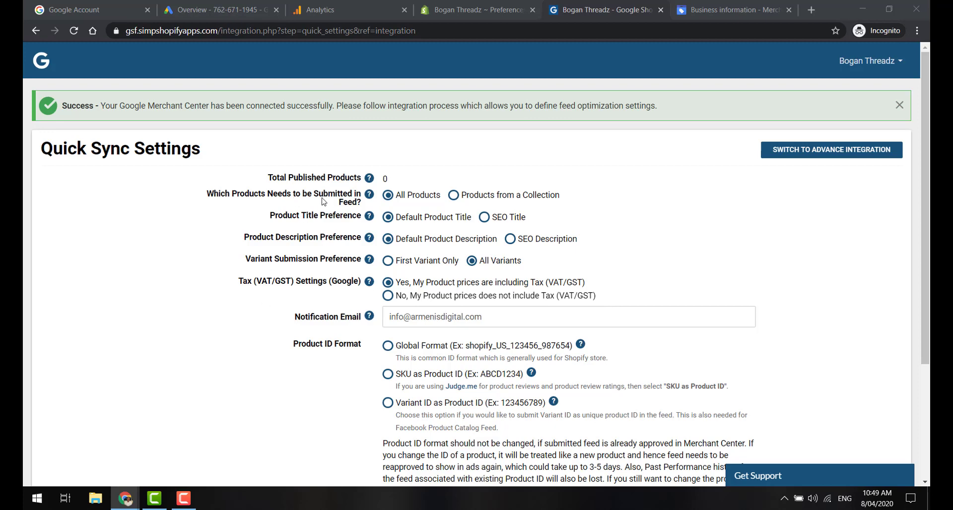
Step: Try submitting products from a manual collection in the feed, and return the selection to All Products
{"action": "triple_click", "coordinate": [251, 197]}
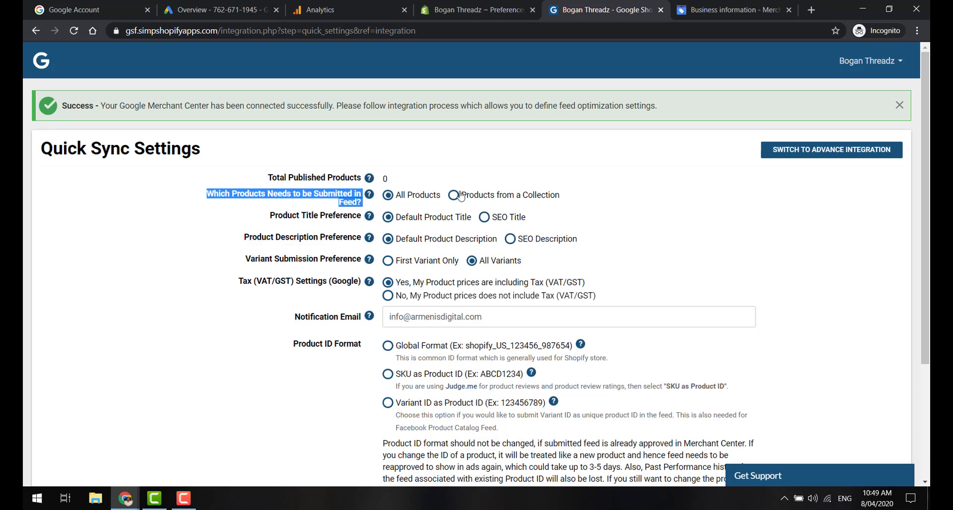
{"action": "left_click", "coordinate": [486, 198]}
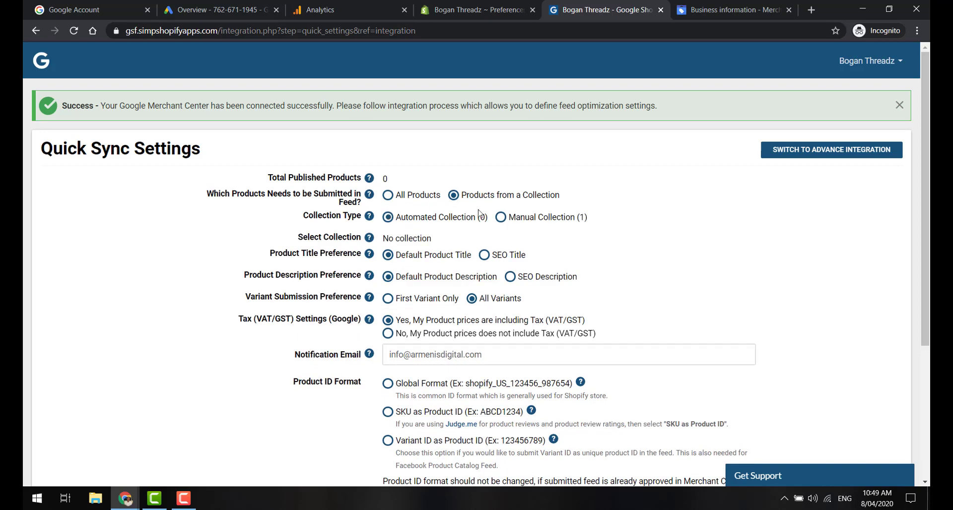
{"action": "left_click", "coordinate": [509, 223]}
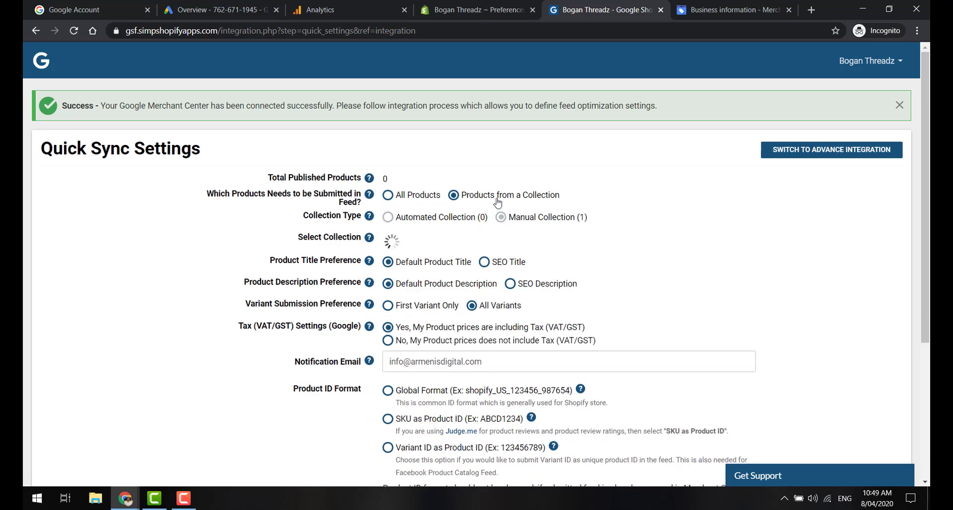
{"action": "left_click", "coordinate": [419, 195]}
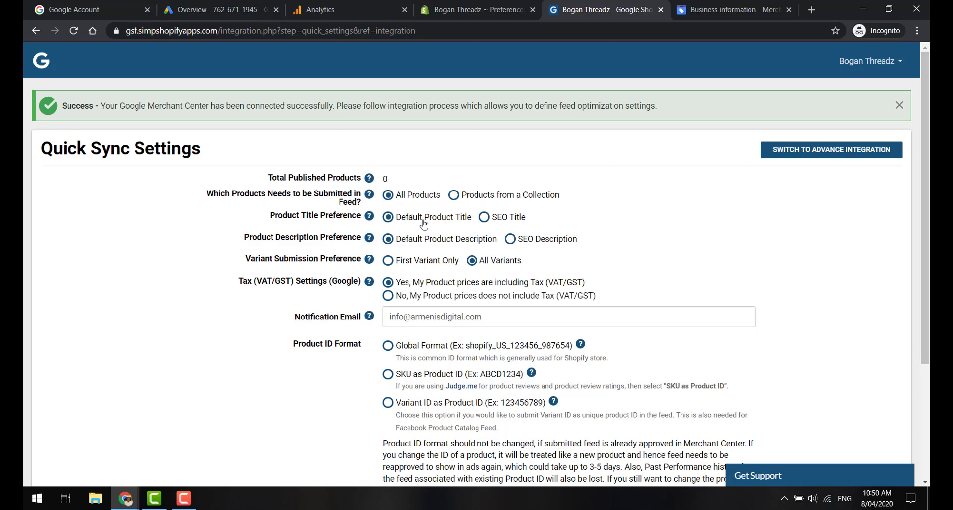
Step: Set the feed's product title preference to SEO Title
{"action": "triple_click", "coordinate": [325, 217]}
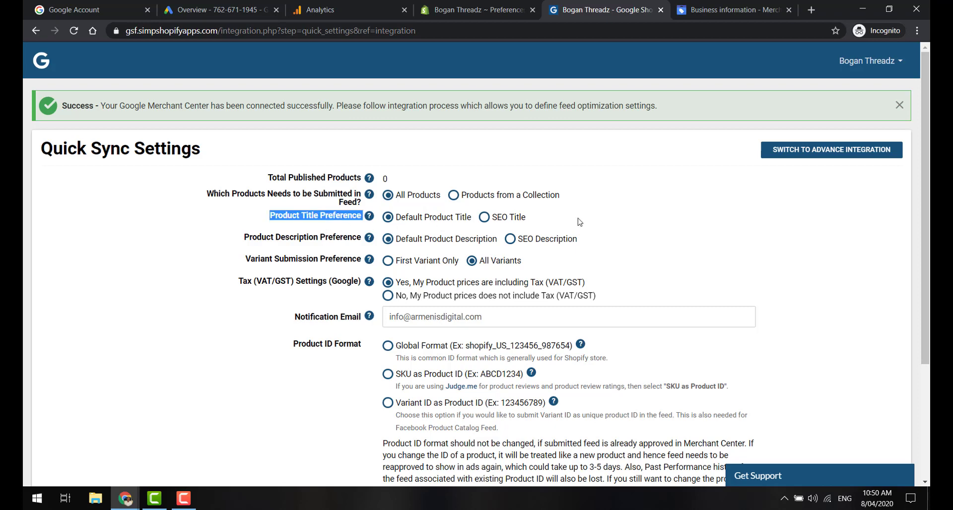
{"action": "left_click", "coordinate": [496, 219]}
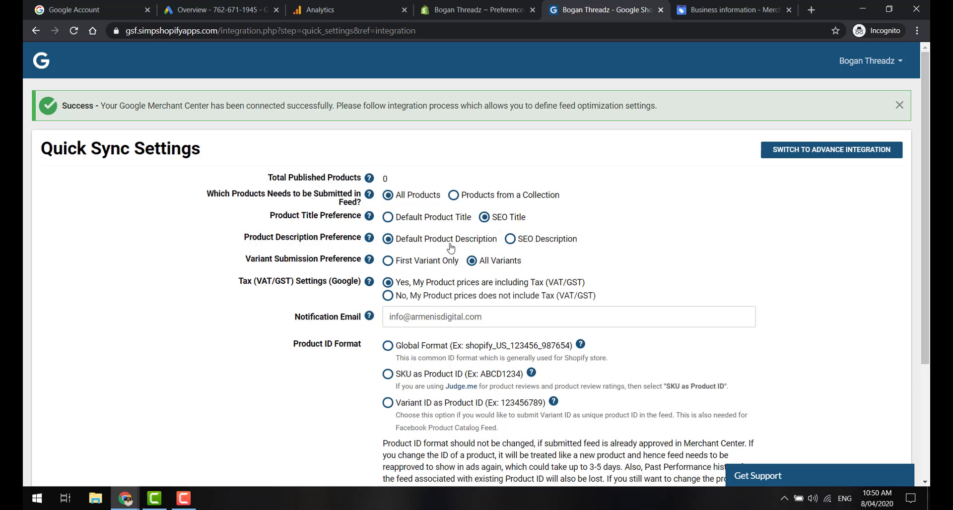
Step: Set the feed's product ID format to Global Format and sync the store's products
{"action": "triple_click", "coordinate": [298, 243]}
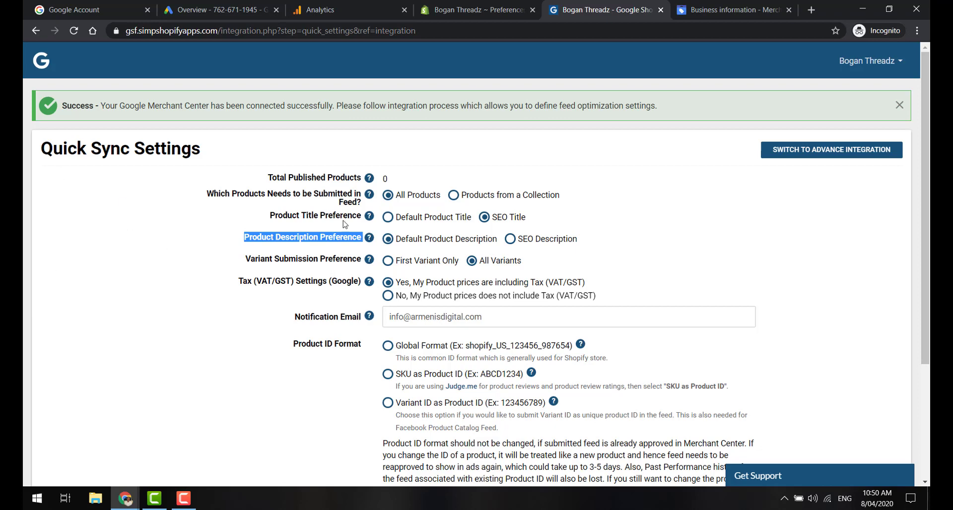
{"action": "scroll", "coordinate": [420, 262], "scroll_direction": "down", "scroll_amount": 2}
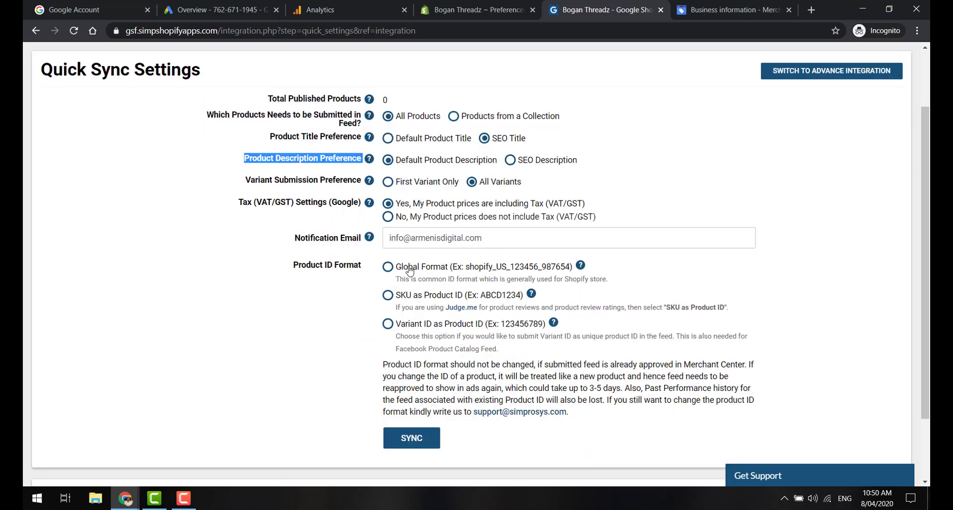
{"action": "left_click", "coordinate": [425, 268]}
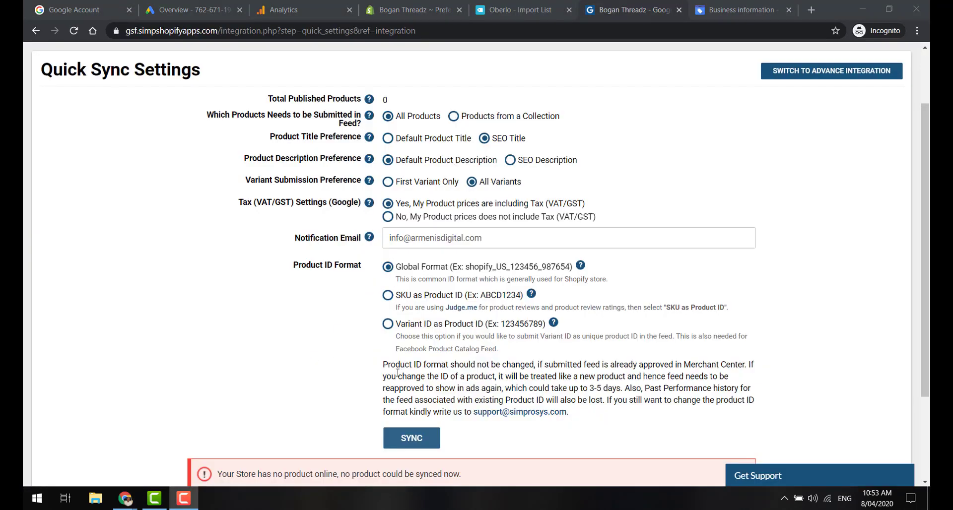
{"action": "left_click", "coordinate": [429, 445]}
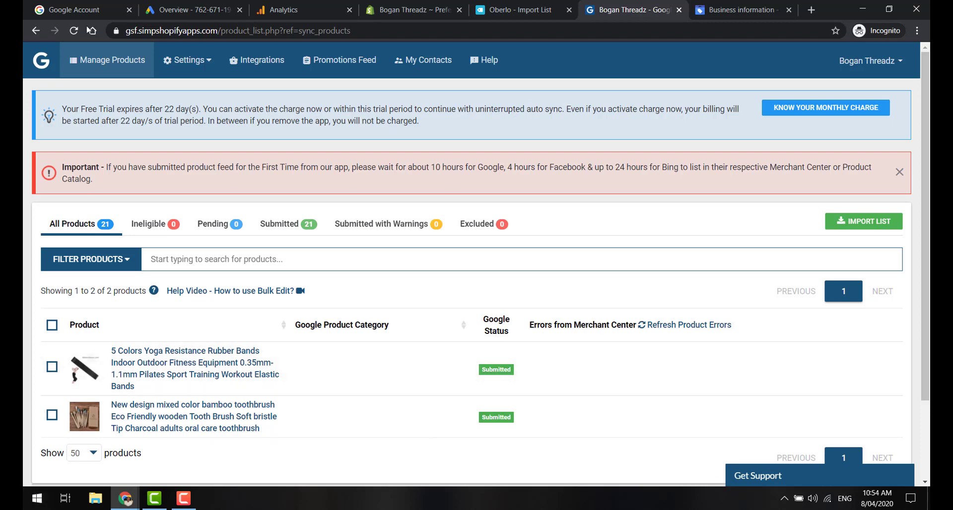
Step: Switch to Google Merchant Center and examine the Shopping ads chart's item statuses, comparing them with an established account's overview
{"action": "left_click", "coordinate": [729, 10]}
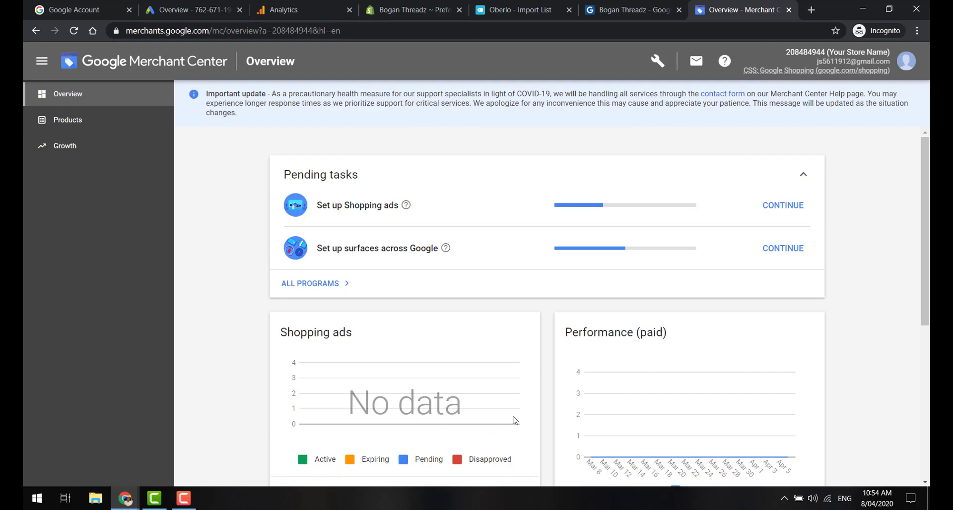
{"action": "double_click", "coordinate": [424, 461]}
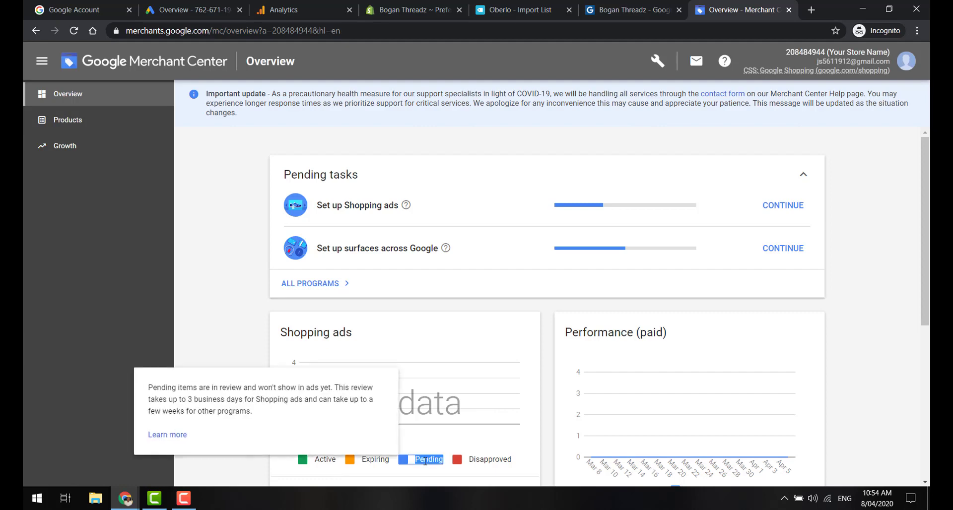
{"action": "double_click", "coordinate": [322, 461]}
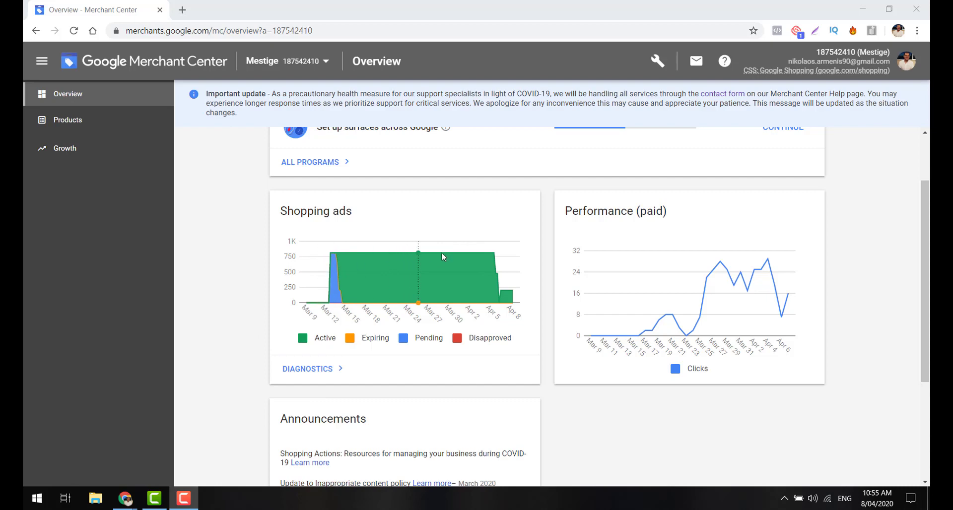
{"action": "mouse_move", "coordinate": [518, 293]}
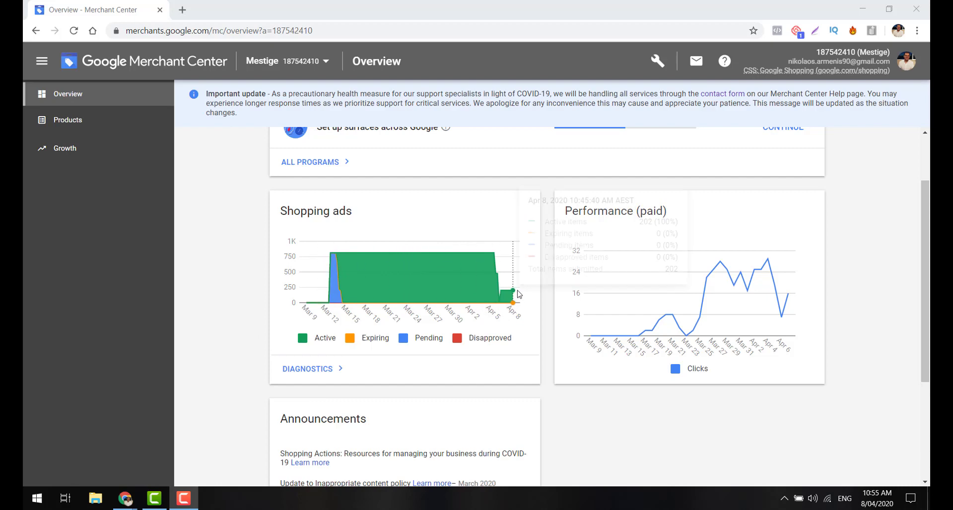
{"action": "mouse_move", "coordinate": [332, 269]}
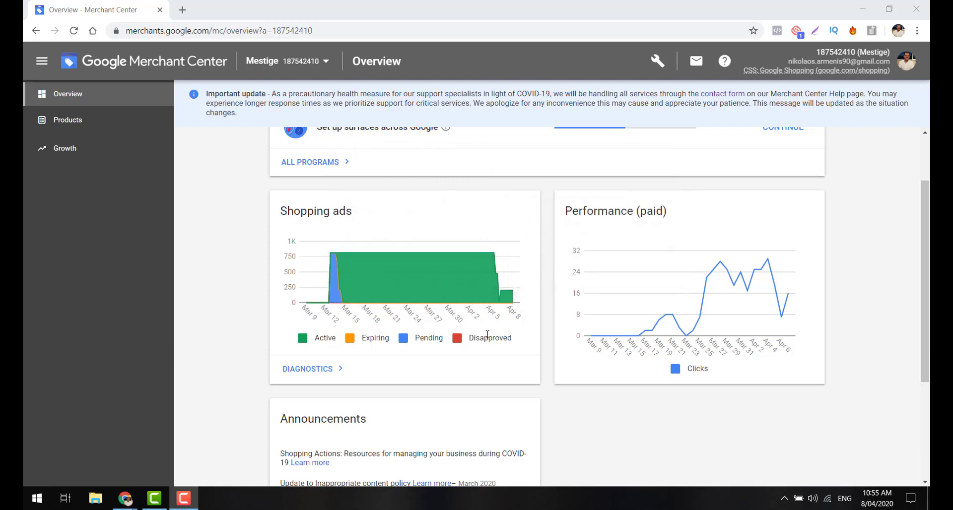
{"action": "mouse_move", "coordinate": [486, 334]}
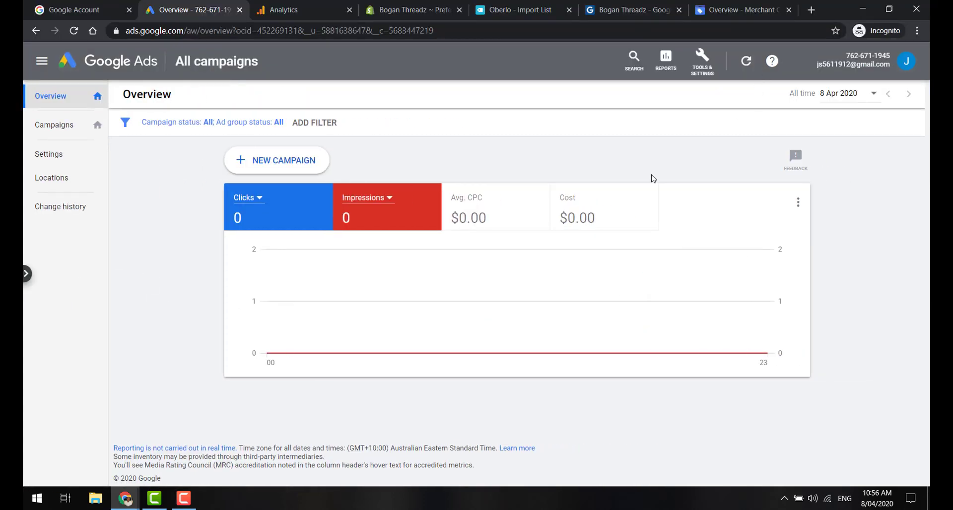
Step: Start a new Google Ads campaign with the Sales goal and the Shopping campaign type
{"action": "left_click", "coordinate": [308, 163]}
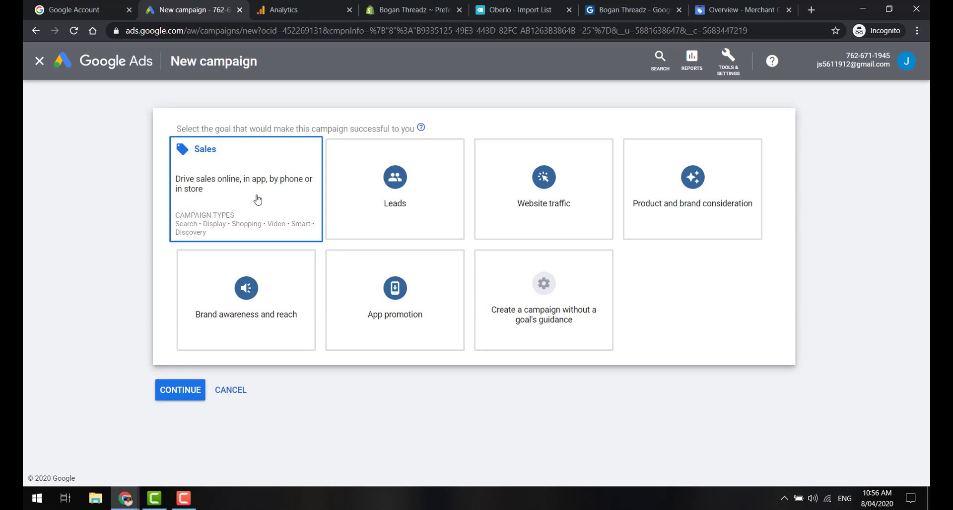
{"action": "left_click", "coordinate": [256, 198]}
{"action": "left_click", "coordinate": [516, 252]}
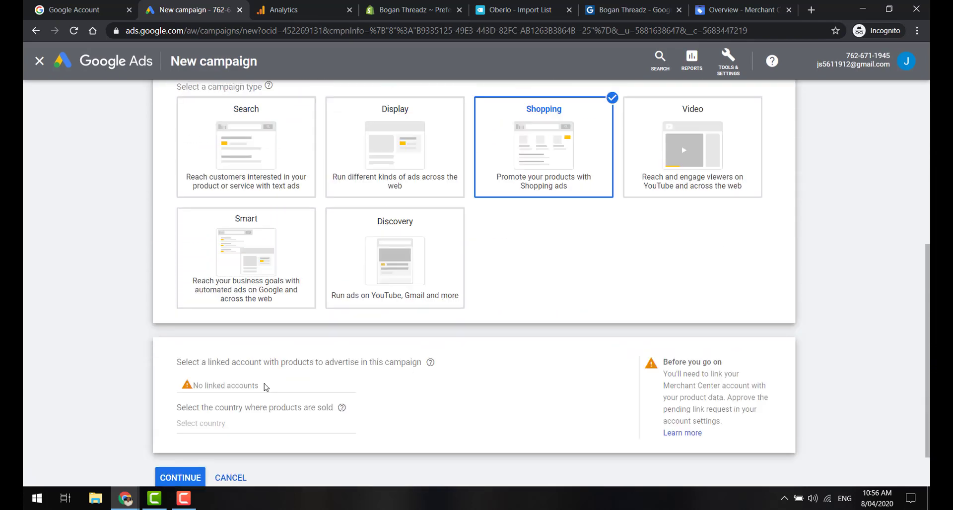
Step: Open the linked accounts in a separate browser tab, approve the pending Google Merchant Center link request, and close that tab
{"action": "left_click", "coordinate": [731, 63]}
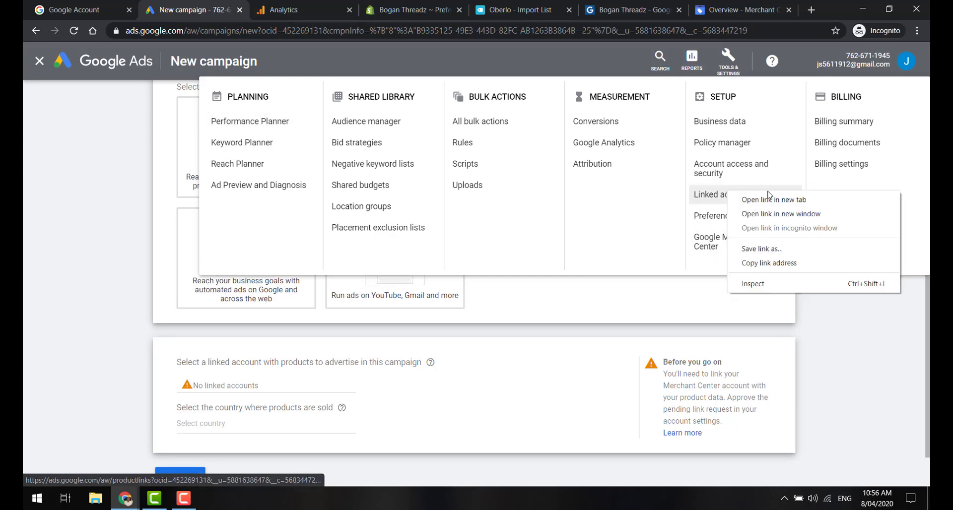
{"action": "right_click", "coordinate": [727, 194]}
{"action": "left_click", "coordinate": [782, 198]}
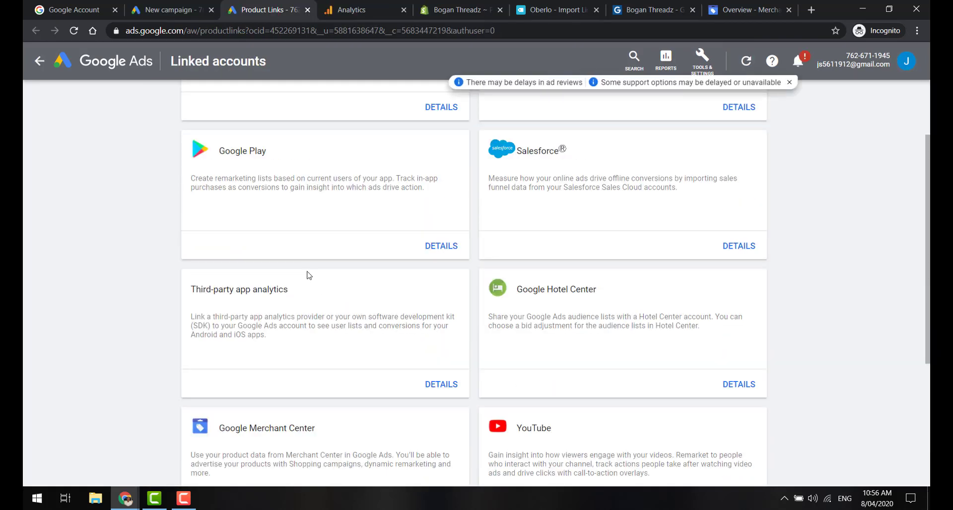
{"action": "scroll", "coordinate": [308, 270], "scroll_direction": "down", "scroll_amount": 4}
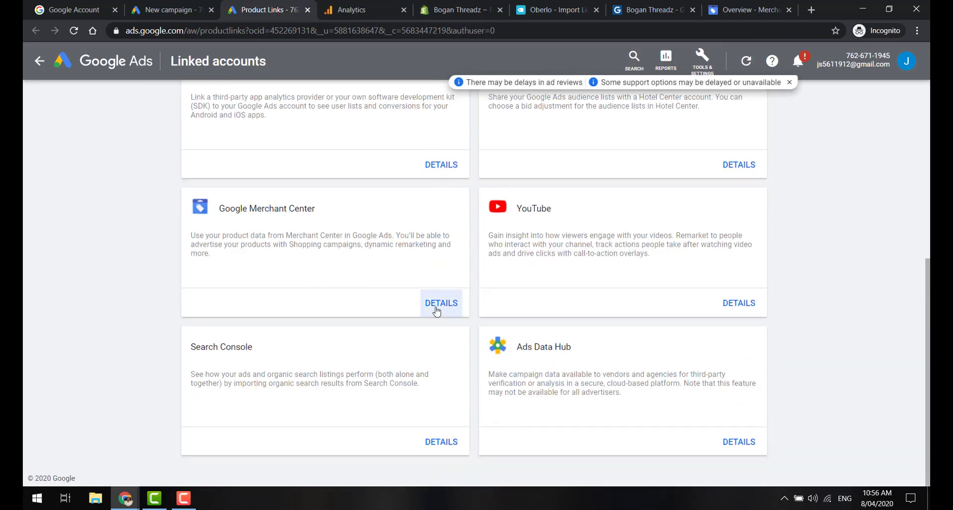
{"action": "left_click", "coordinate": [436, 310]}
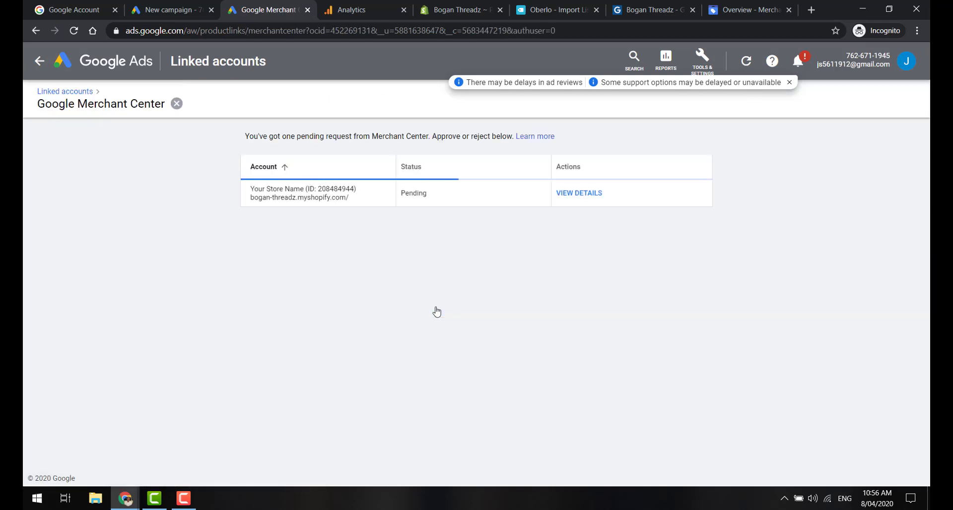
{"action": "left_click", "coordinate": [586, 193]}
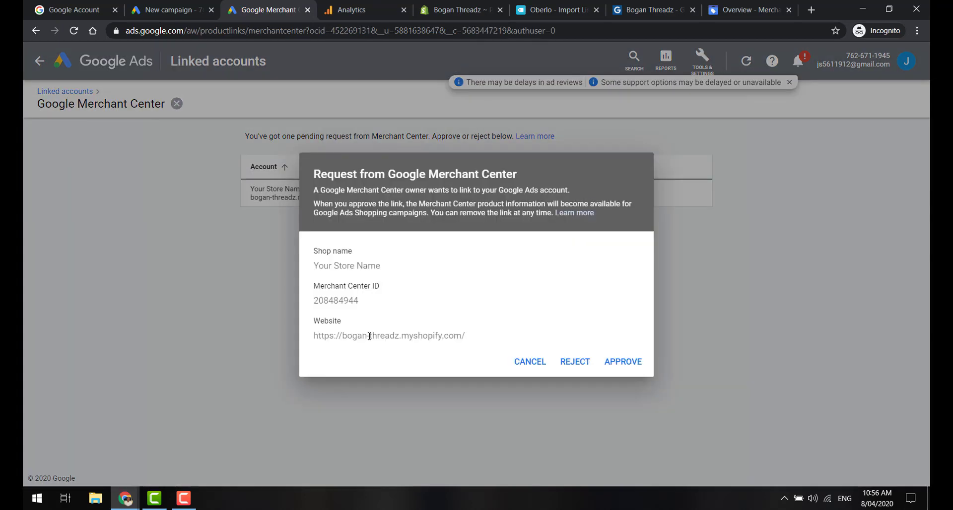
{"action": "left_click", "coordinate": [611, 372]}
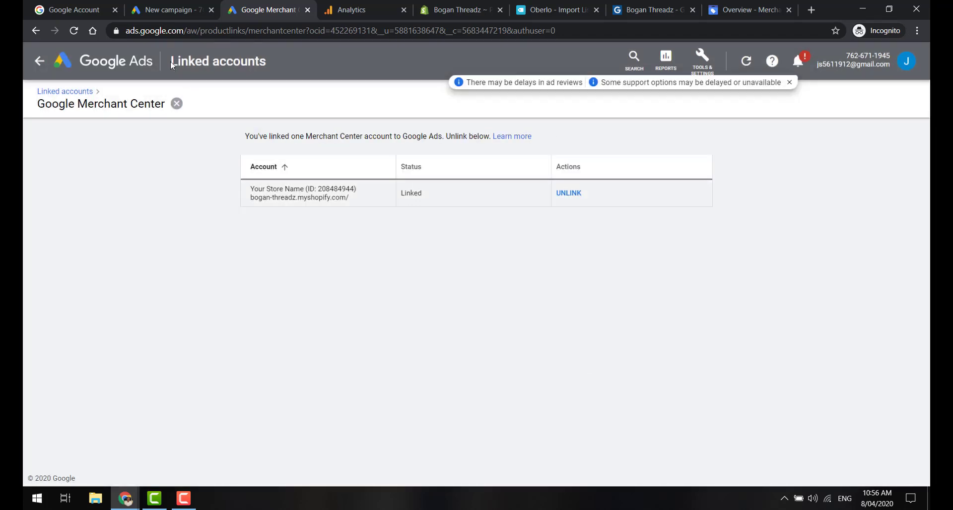
{"action": "left_click", "coordinate": [307, 10]}
Step: Reload the new campaign setup and choose the Sales goal and Shopping campaign type again
{"action": "left_click", "coordinate": [31, 267]}
{"action": "scroll", "coordinate": [221, 346], "scroll_direction": "down", "scroll_amount": 2}
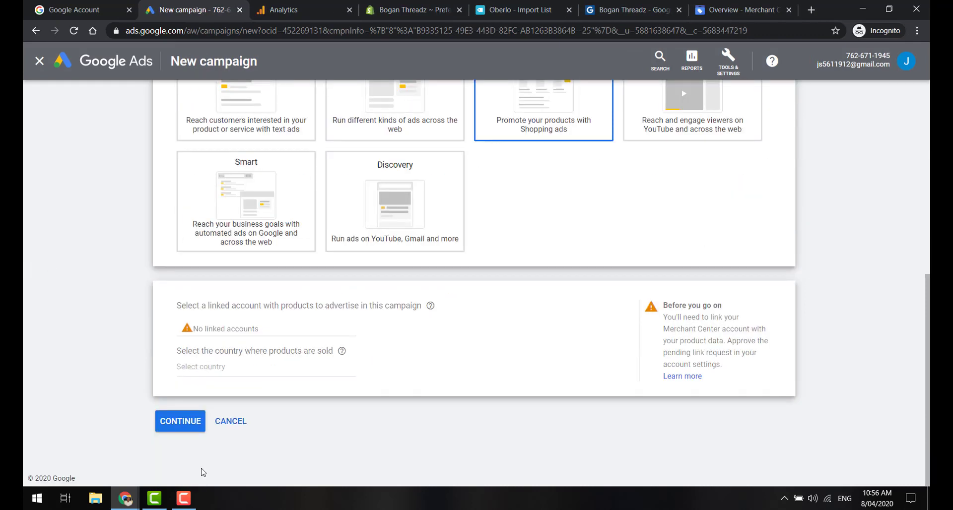
{"action": "left_click", "coordinate": [73, 31]}
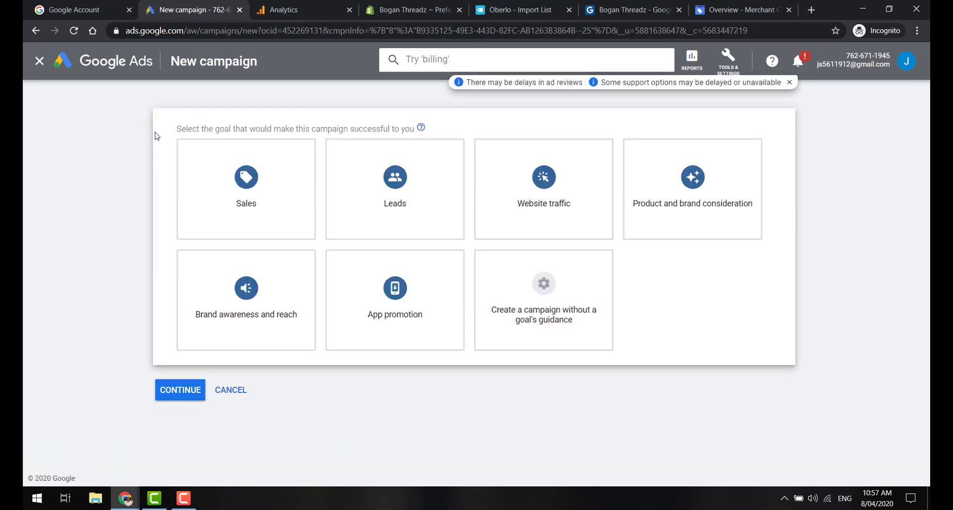
{"action": "left_click", "coordinate": [243, 186]}
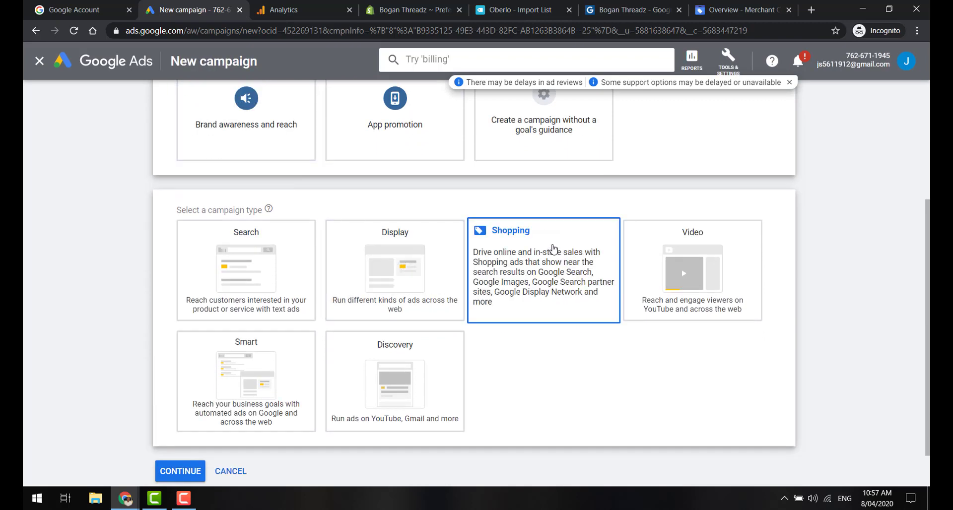
{"action": "left_click", "coordinate": [550, 249]}
Step: Set the country where products are sold to United States and continue with the Standard Shopping campaign subtype
{"action": "scroll", "coordinate": [392, 430], "scroll_direction": "down", "scroll_amount": 2}
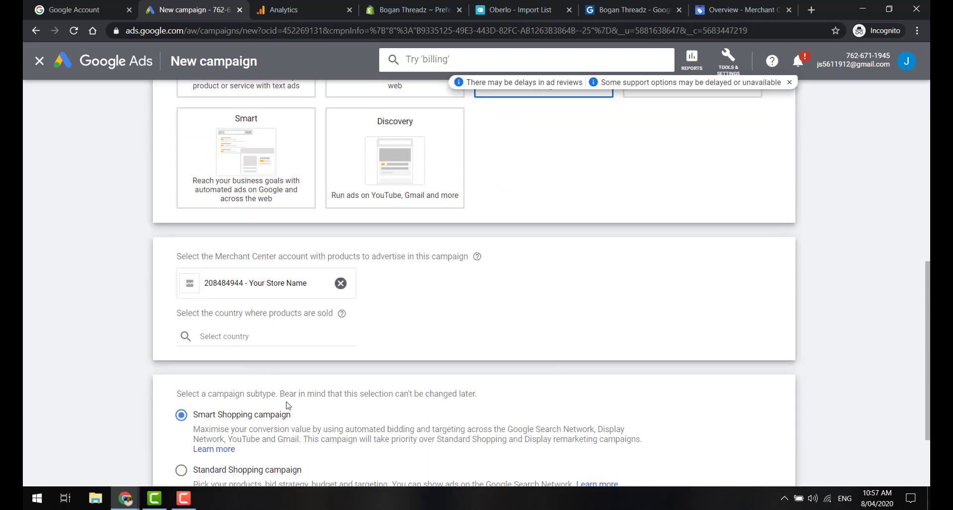
{"action": "left_click", "coordinate": [254, 340]}
{"action": "scroll", "coordinate": [257, 296], "scroll_direction": "down", "scroll_amount": 20}
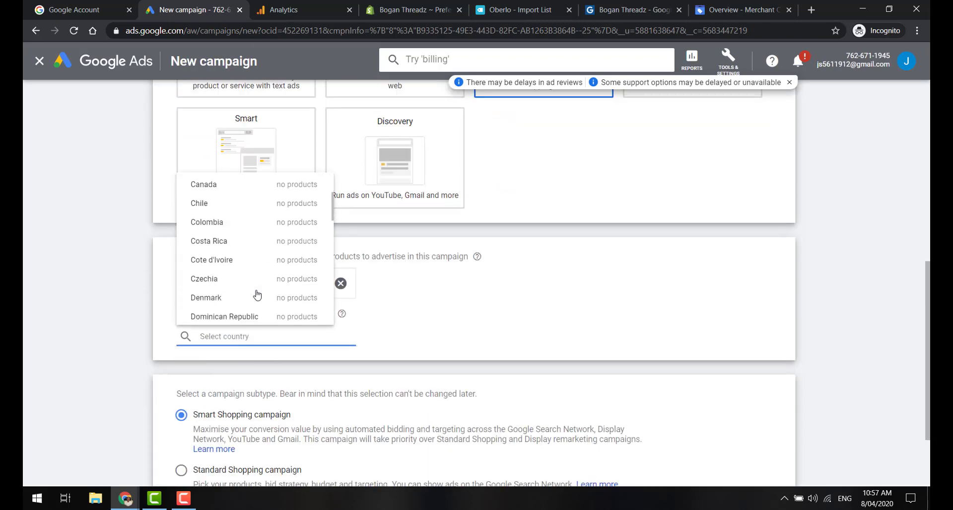
{"action": "scroll", "coordinate": [257, 295], "scroll_direction": "down", "scroll_amount": 5}
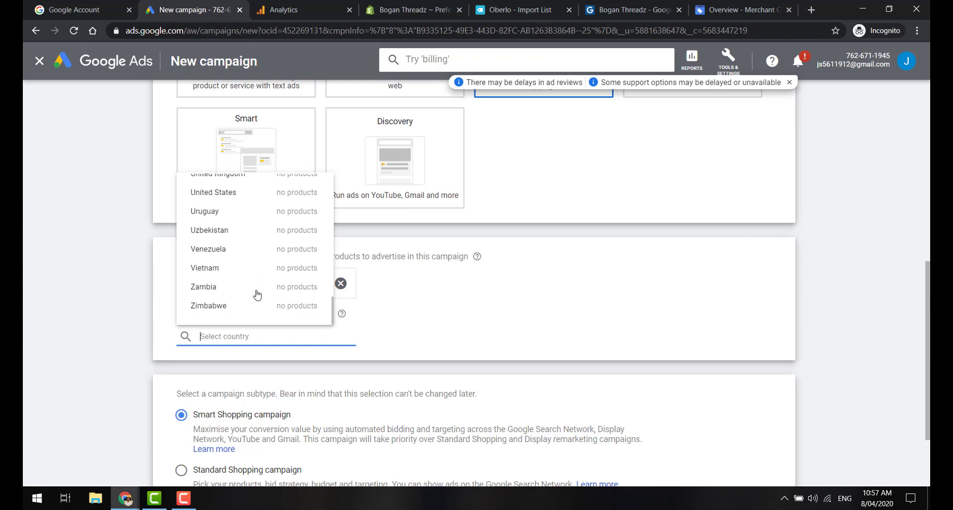
{"action": "left_click", "coordinate": [241, 200]}
{"action": "scroll", "coordinate": [494, 264], "scroll_direction": "down", "scroll_amount": 2}
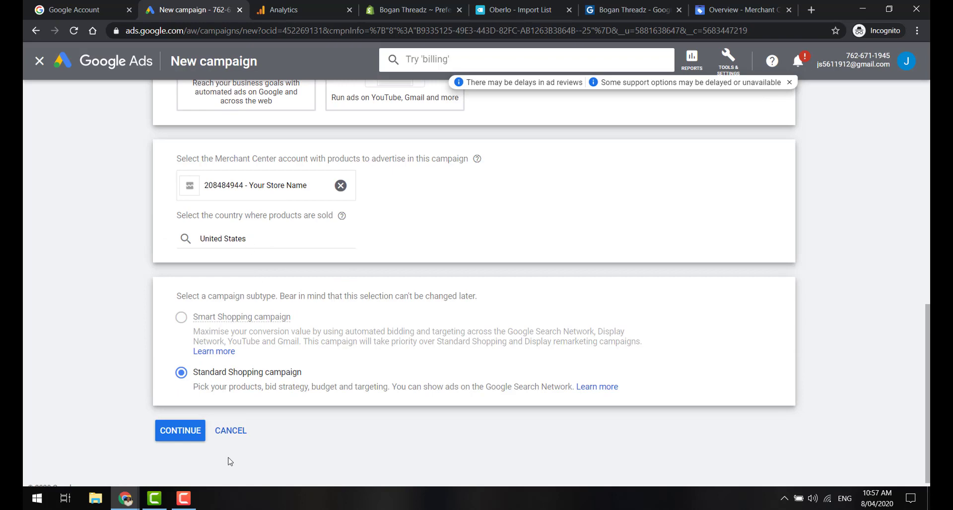
{"action": "mouse_move", "coordinate": [239, 311]}
{"action": "mouse_move", "coordinate": [415, 318]}
{"action": "left_click", "coordinate": [177, 440]}
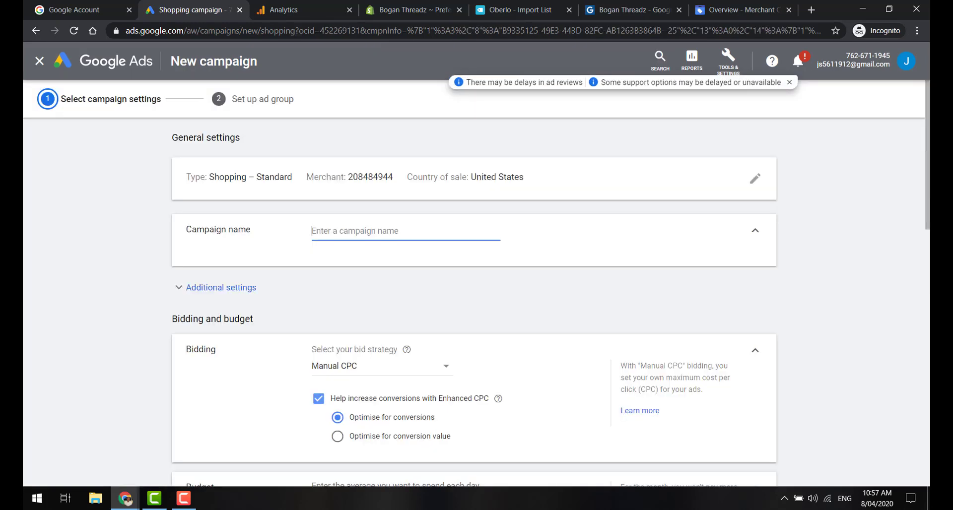
Step: Name the campaign "Shopping All Products Test Campaign"
{"action": "type", "text": "Sh"}
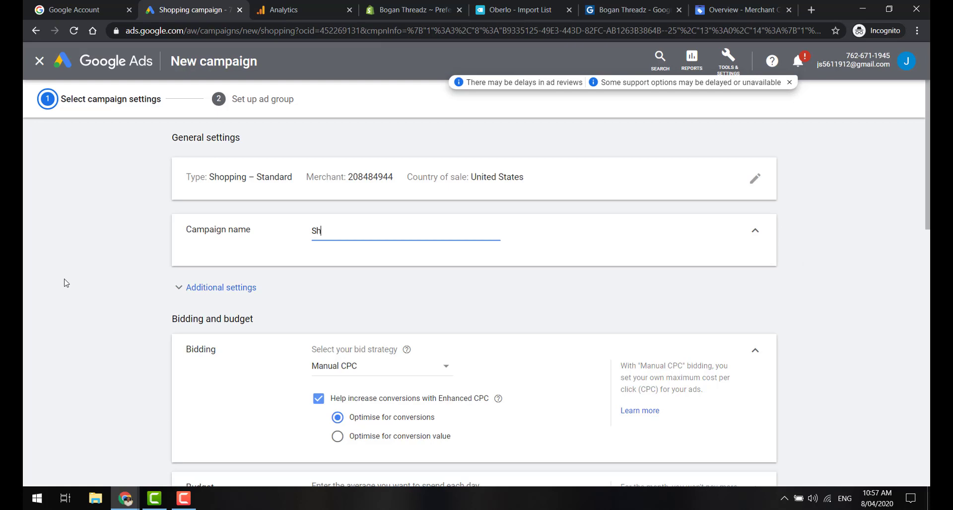
{"action": "type", "text": "opping All Products T"}
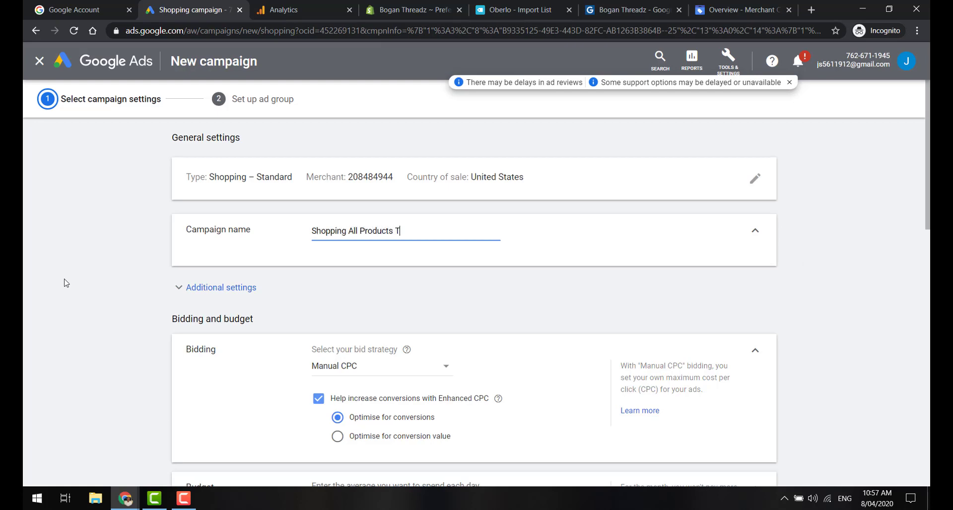
{"action": "type", "text": "est Campaign"}
Step: Set the bid strategy to Maximise clicks with a maximum CPC bid limit of A$0.50
{"action": "left_click", "coordinate": [429, 367]}
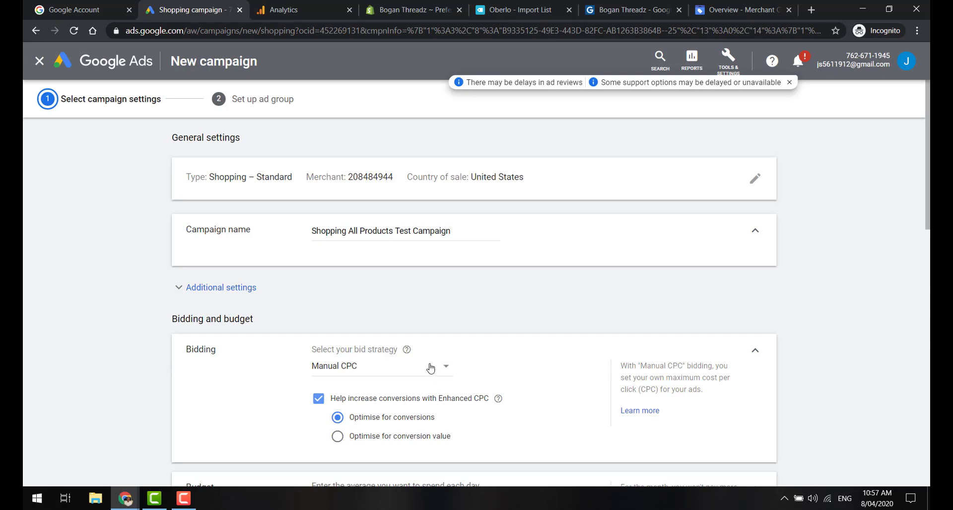
{"action": "left_click", "coordinate": [369, 419]}
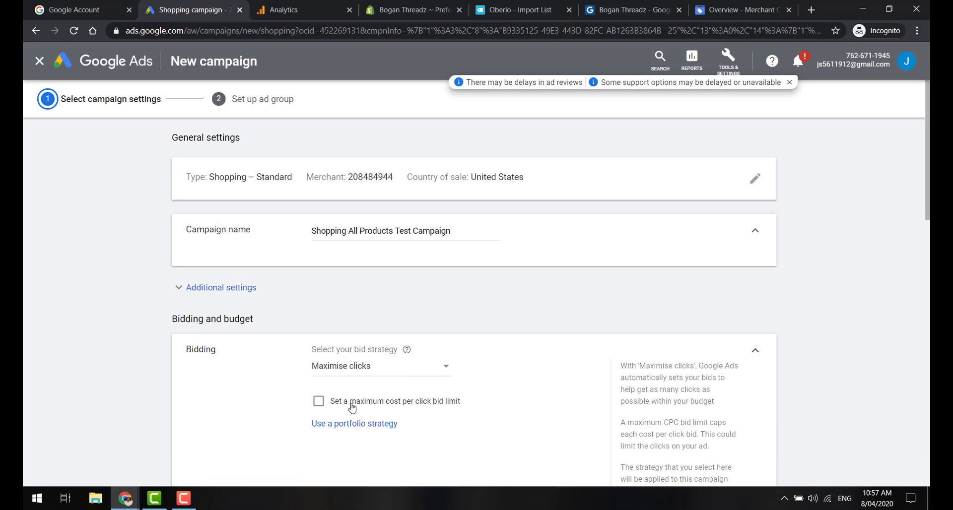
{"action": "left_click", "coordinate": [319, 402]}
{"action": "left_click", "coordinate": [339, 443]}
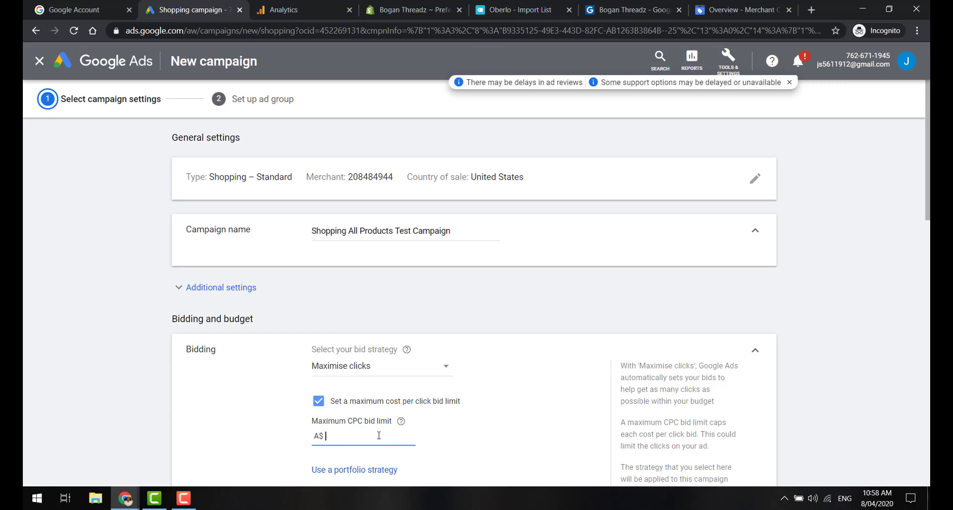
{"action": "type", "text": "0.50"}
Step: Set the campaign's average daily budget to A$25
{"action": "key", "text": "Tab"}
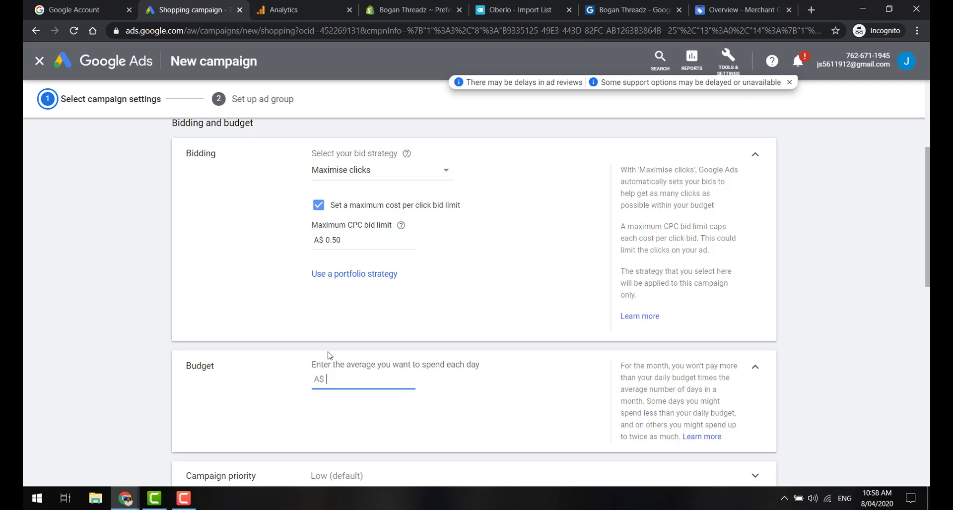
{"action": "type", "text": "25"}
{"action": "scroll", "coordinate": [379, 344], "scroll_direction": "down", "scroll_amount": 2}
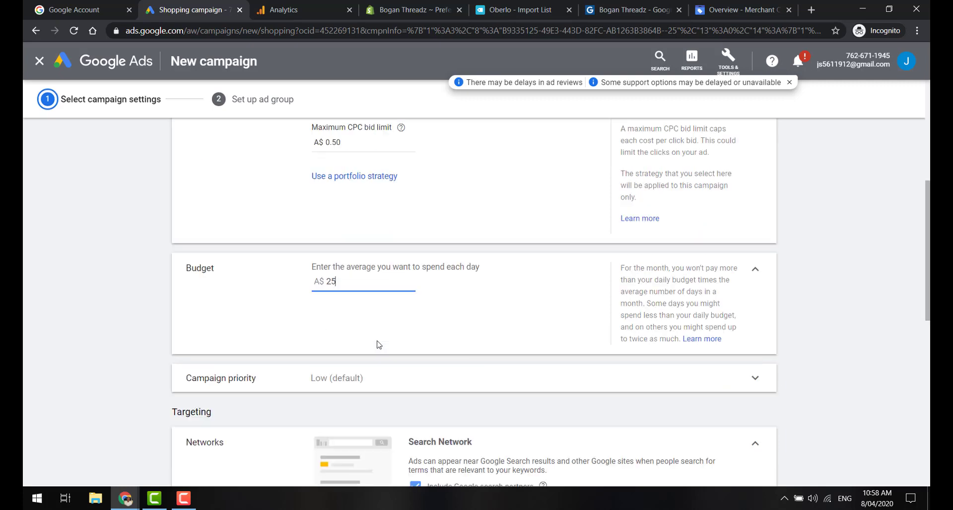
{"action": "scroll", "coordinate": [382, 346], "scroll_direction": "down", "scroll_amount": 2}
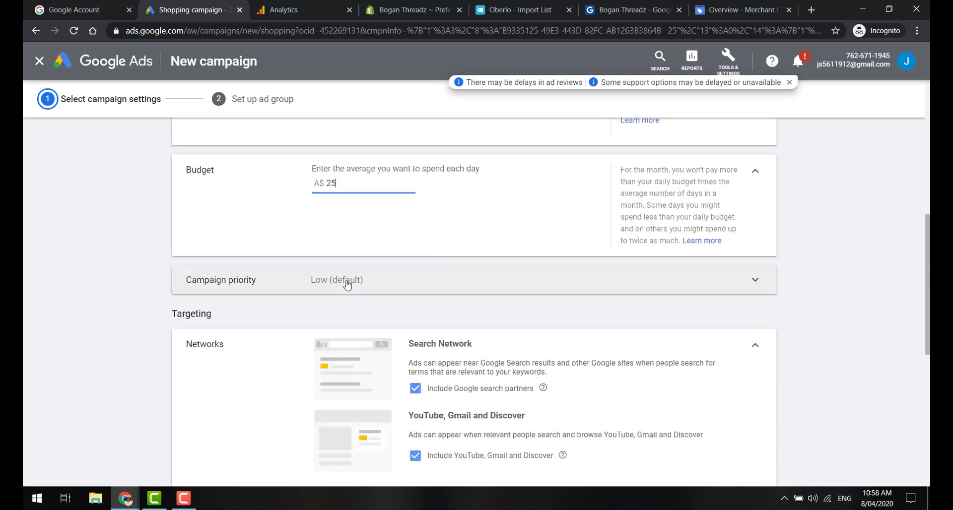
{"action": "scroll", "coordinate": [571, 303], "scroll_direction": "down", "scroll_amount": 4}
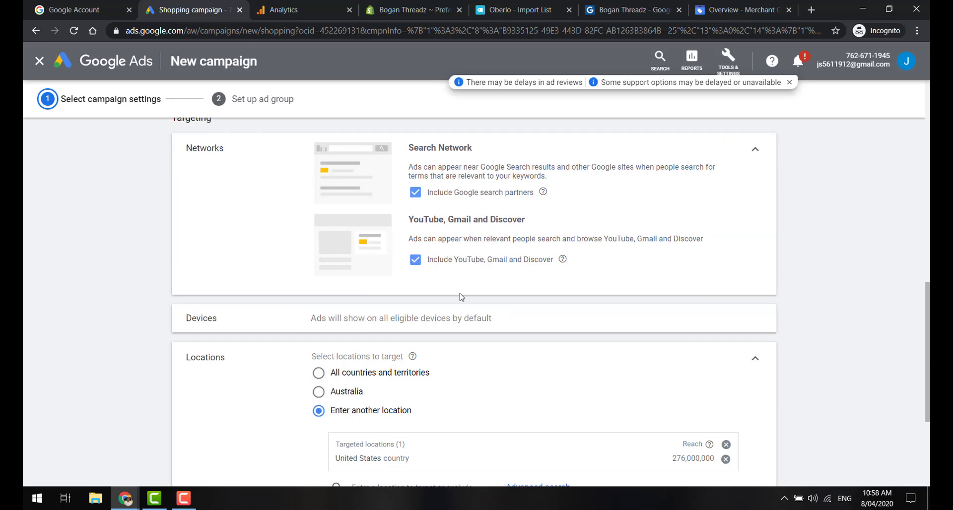
Step: Exclude Google search partners and YouTube, Gmail and Discover from the campaign's networks, and save the campaign settings
{"action": "left_click", "coordinate": [437, 198]}
{"action": "left_click", "coordinate": [440, 269]}
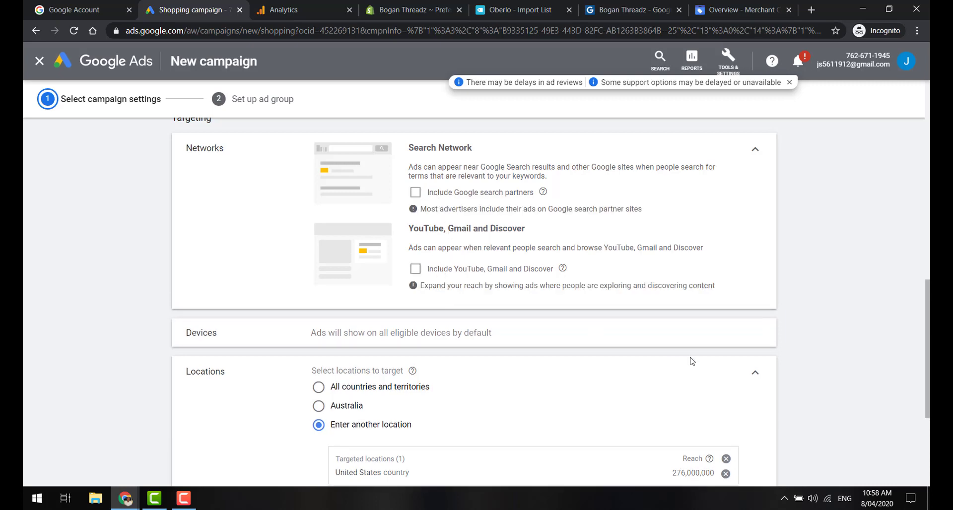
{"action": "scroll", "coordinate": [692, 361], "scroll_direction": "down", "scroll_amount": 2}
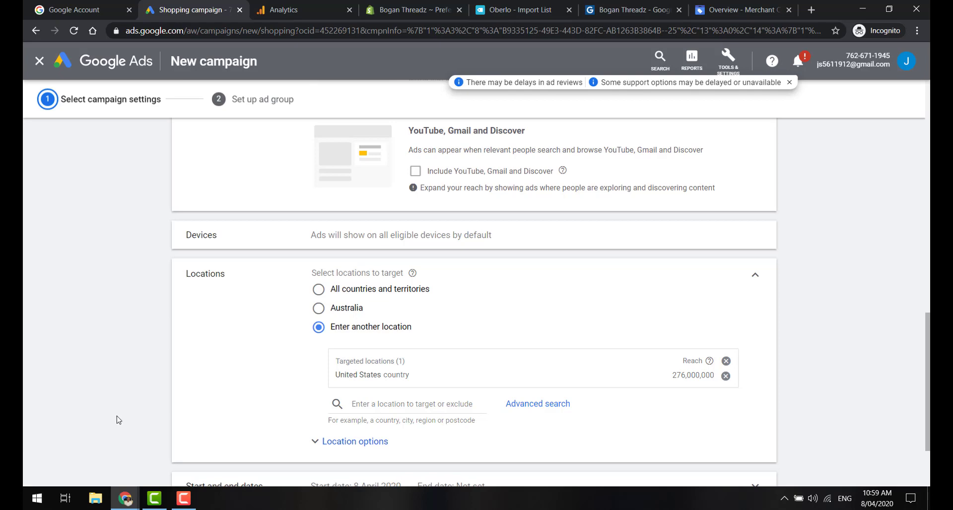
{"action": "scroll", "coordinate": [119, 420], "scroll_direction": "down", "scroll_amount": 3}
{"action": "left_click", "coordinate": [187, 423]}
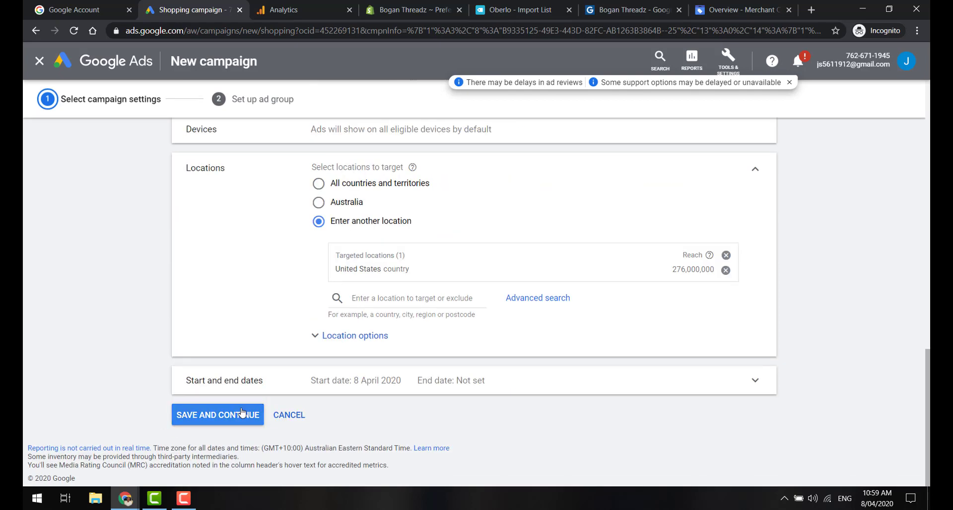
Step: Name the Product Shopping ad group "All Products" and save it to create the campaign
{"action": "left_click", "coordinate": [408, 335]}
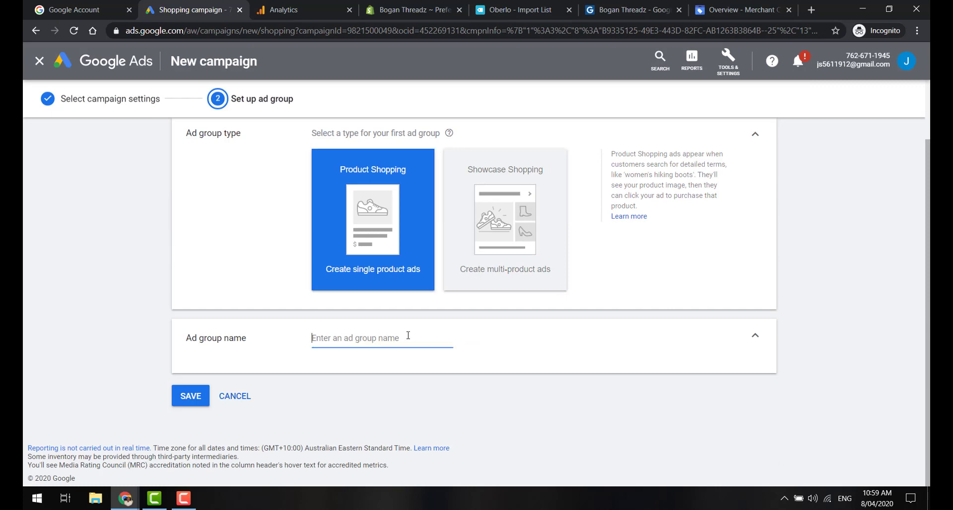
{"action": "type", "text": "All Products"}
{"action": "scroll", "coordinate": [694, 337], "scroll_direction": "up", "scroll_amount": 2}
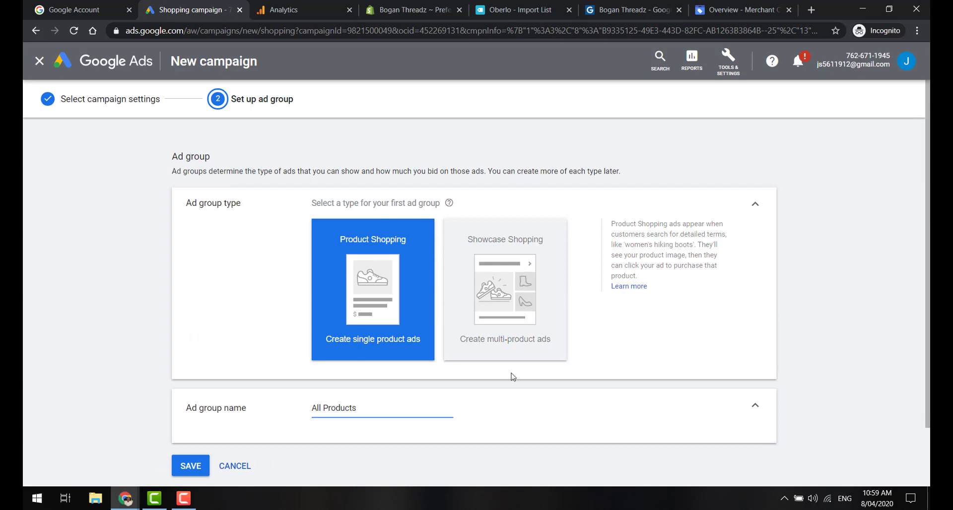
{"action": "scroll", "coordinate": [169, 435], "scroll_direction": "down", "scroll_amount": 2}
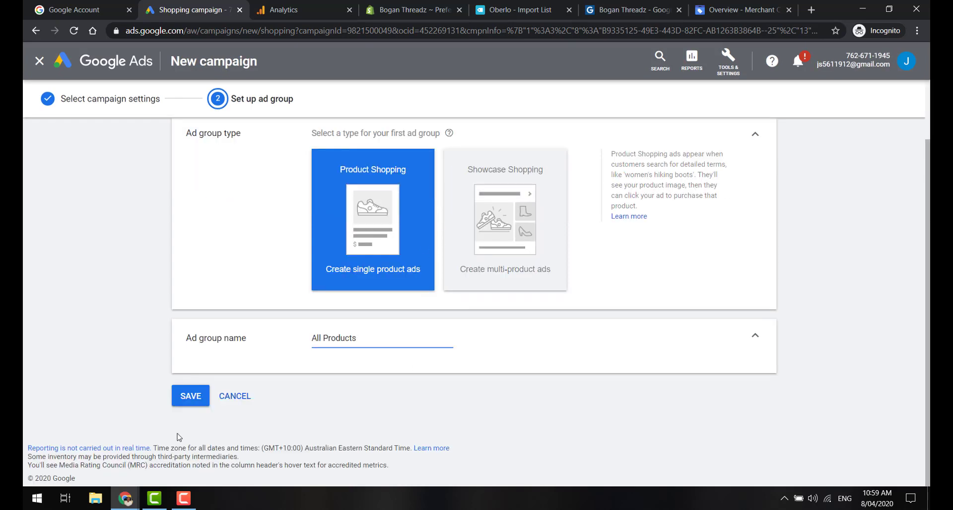
{"action": "left_click", "coordinate": [185, 400]}
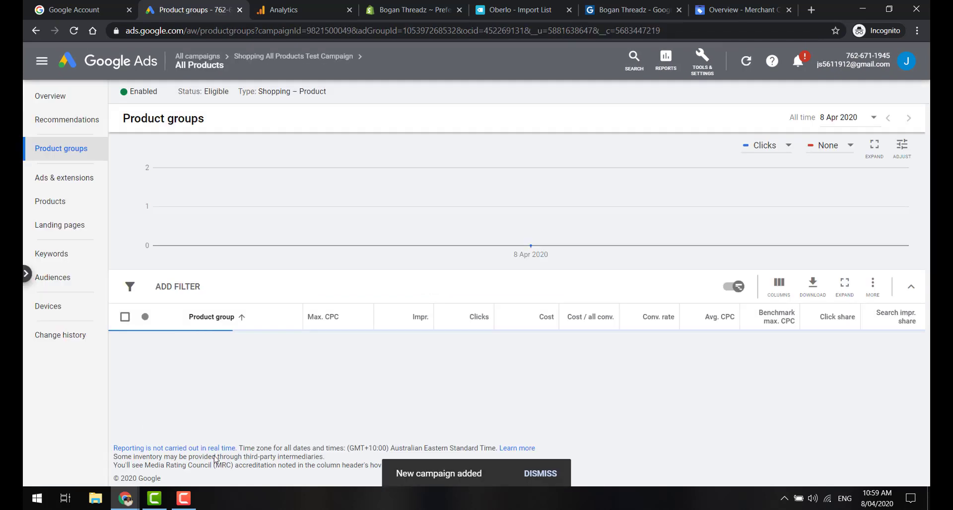